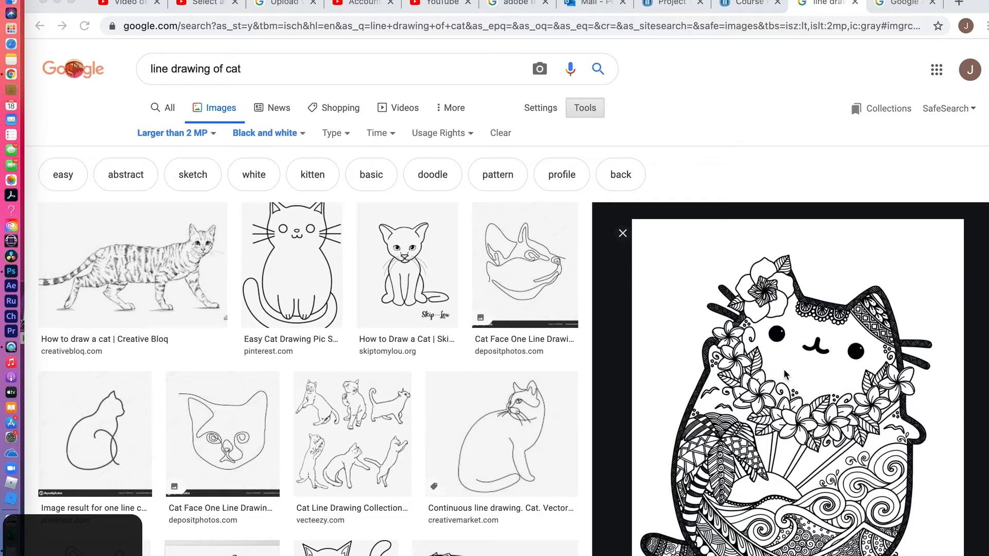
Review the previewed cat drawing and the Advanced Image Search filters for "line drawing of cat", including the image size options
scroll(764, 408, "down", 2)
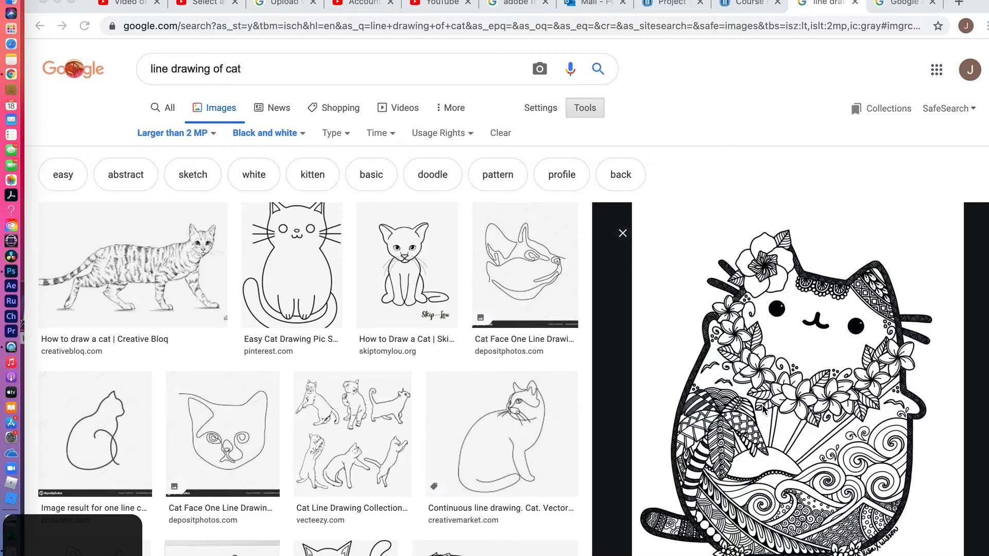
scroll(762, 408, "up", 2)
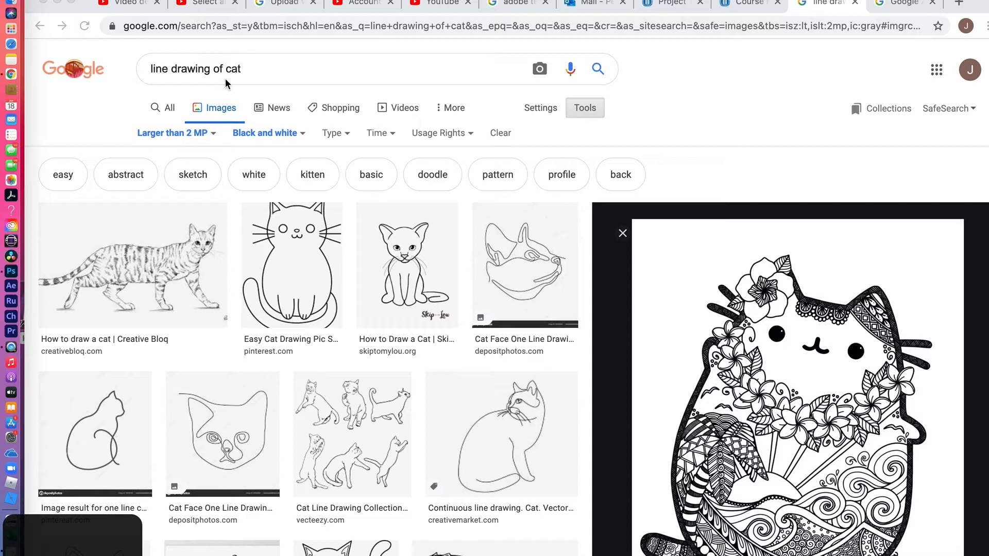
left_click(905, 5)
left_click(826, 3)
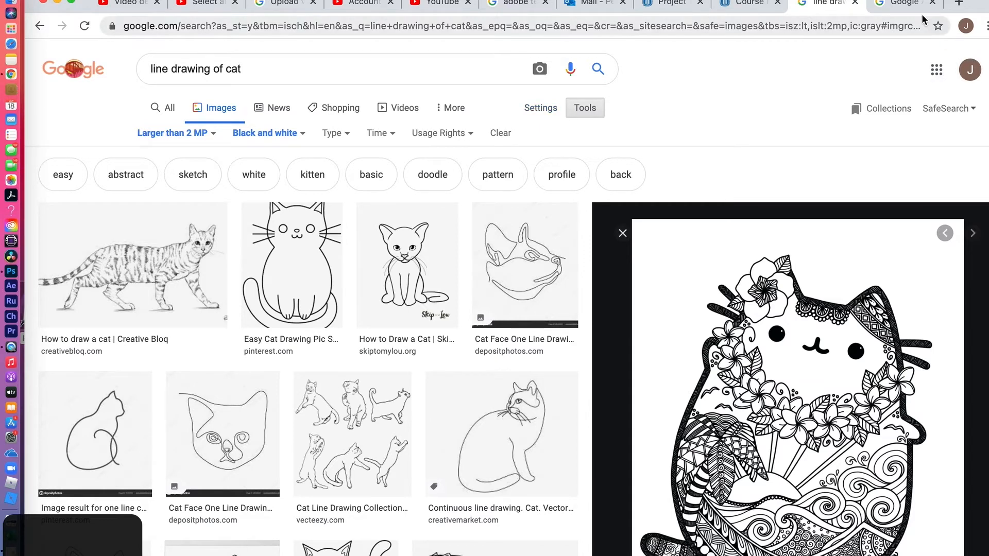
left_click(909, 4)
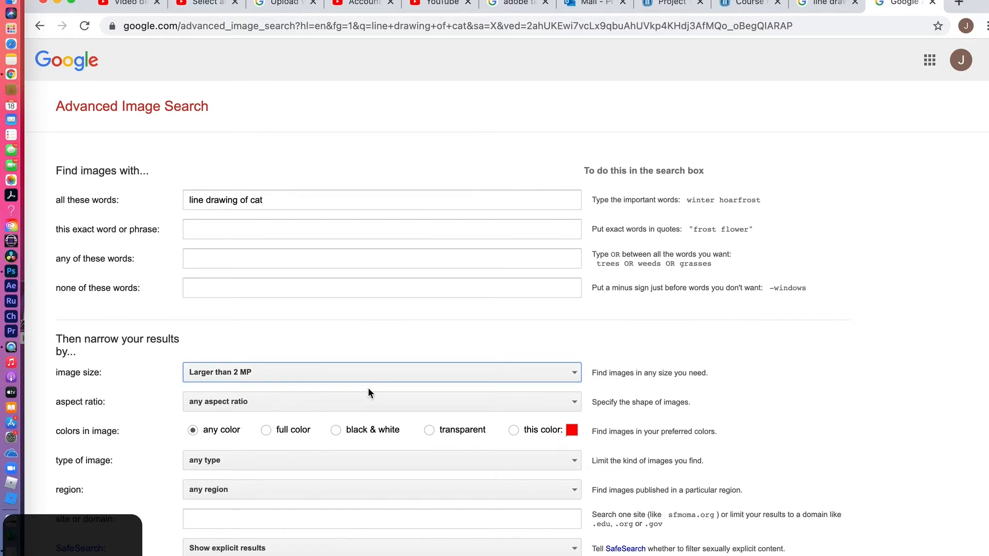
left_click(552, 371)
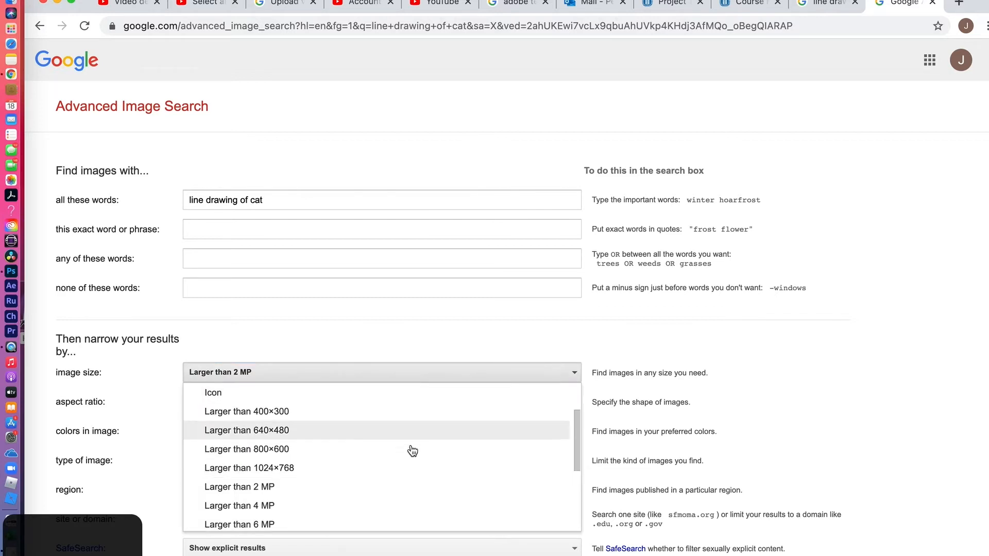
left_click(637, 339)
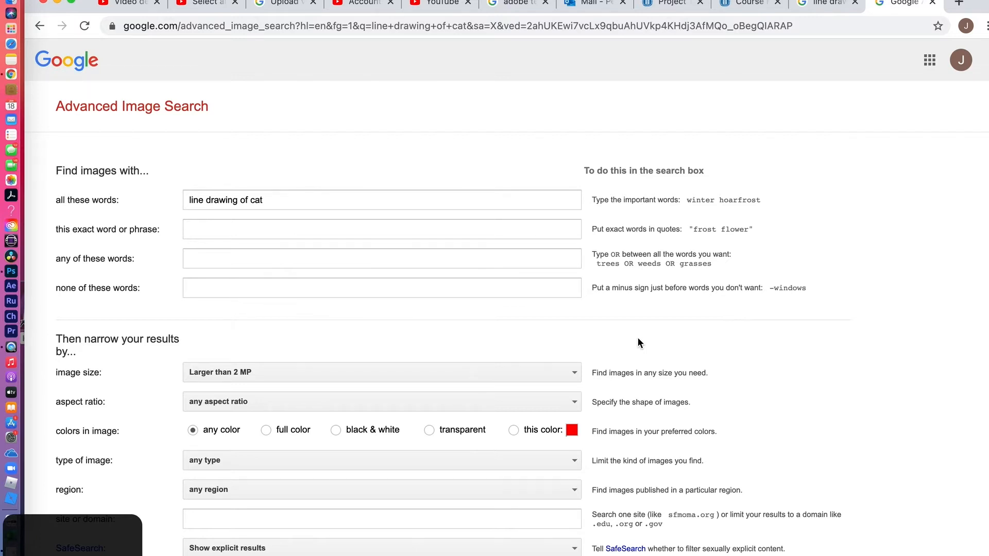
scroll(587, 344, "down", 5)
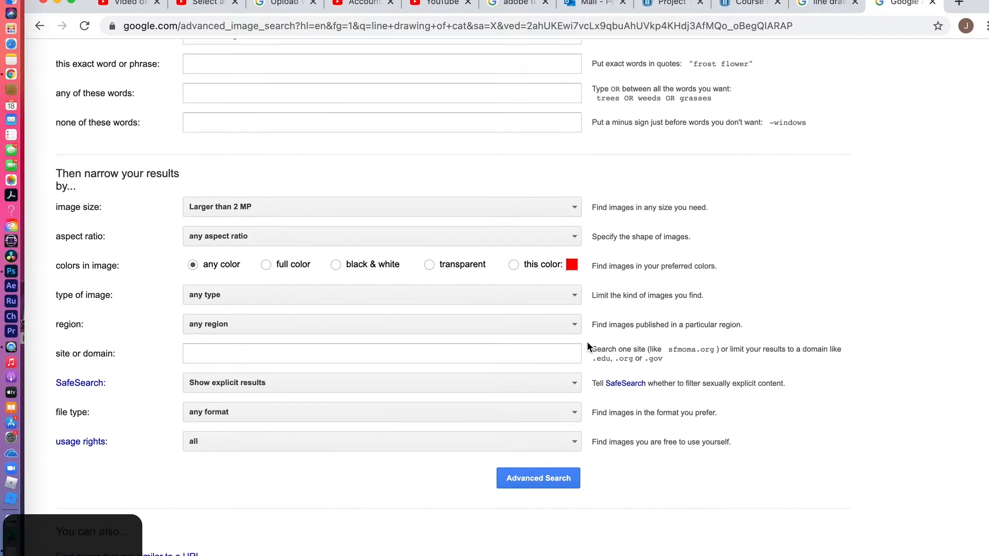
scroll(587, 346, "up", 4)
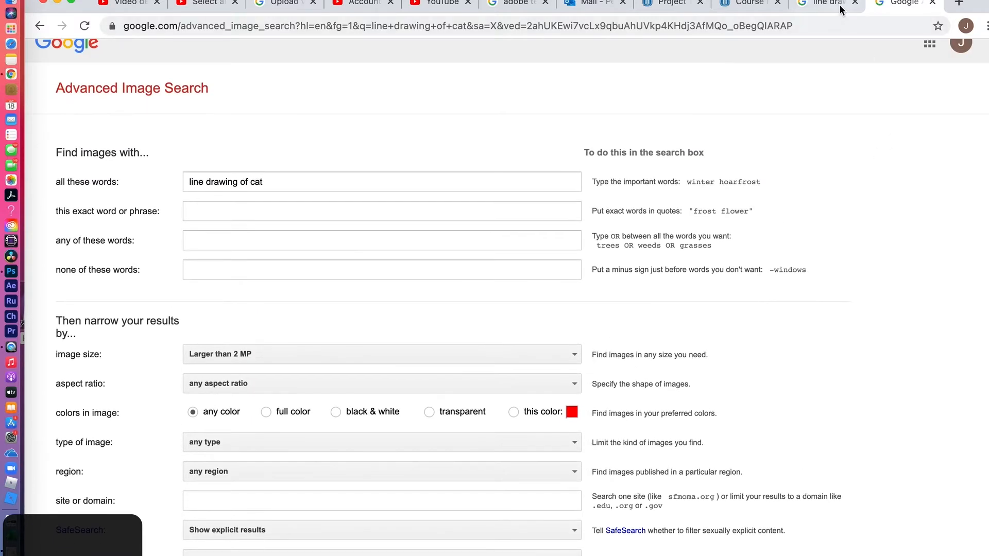
Return to the image results and copy the previewed cat line drawing decorated with flowers and waves
left_click(841, 9)
scroll(793, 364, "down", 2)
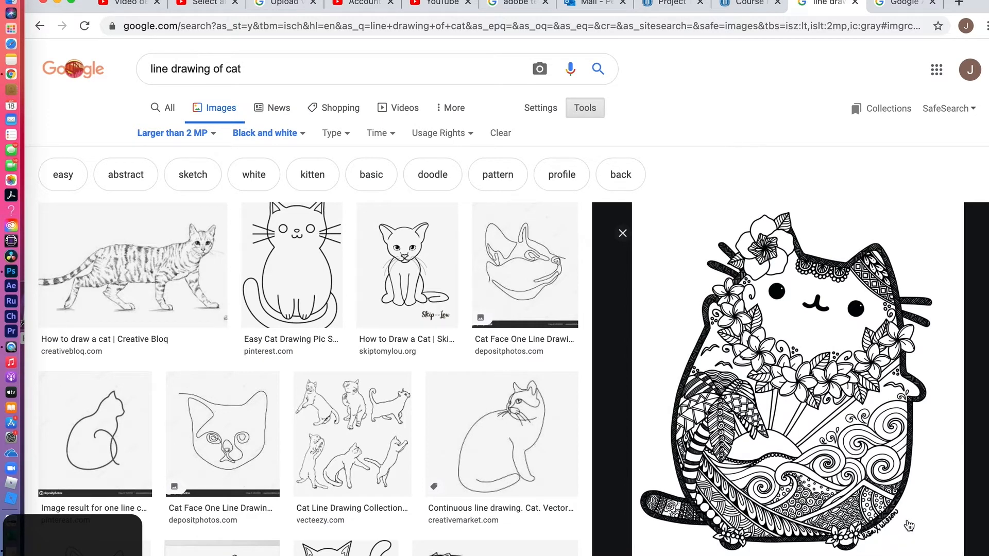
scroll(823, 427, "up", 3)
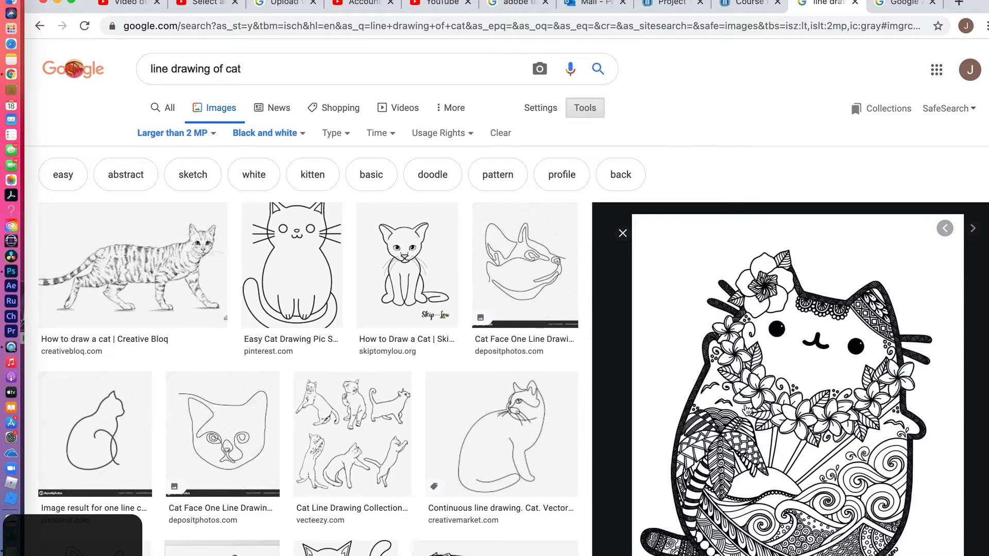
scroll(752, 412, "down", 3)
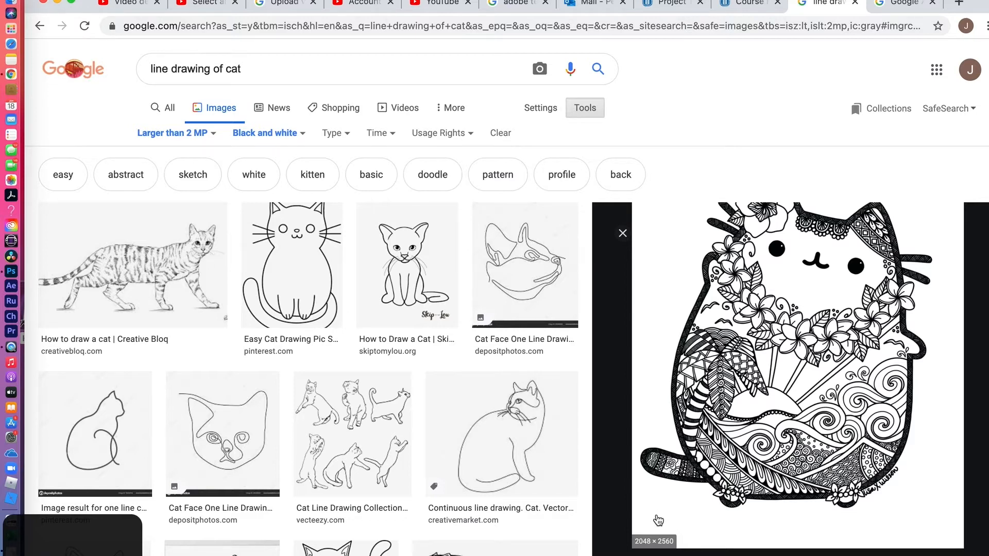
right_click(749, 409)
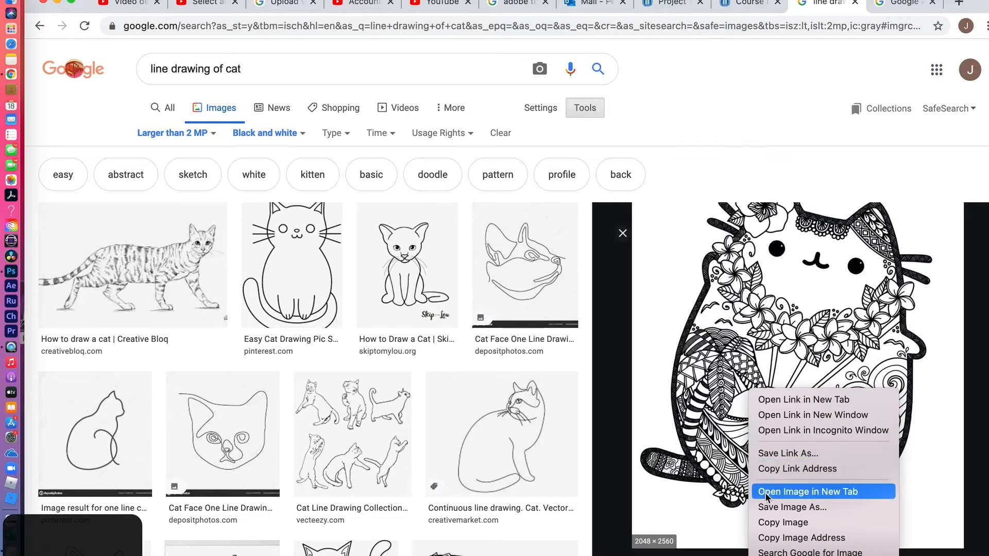
left_click(769, 523)
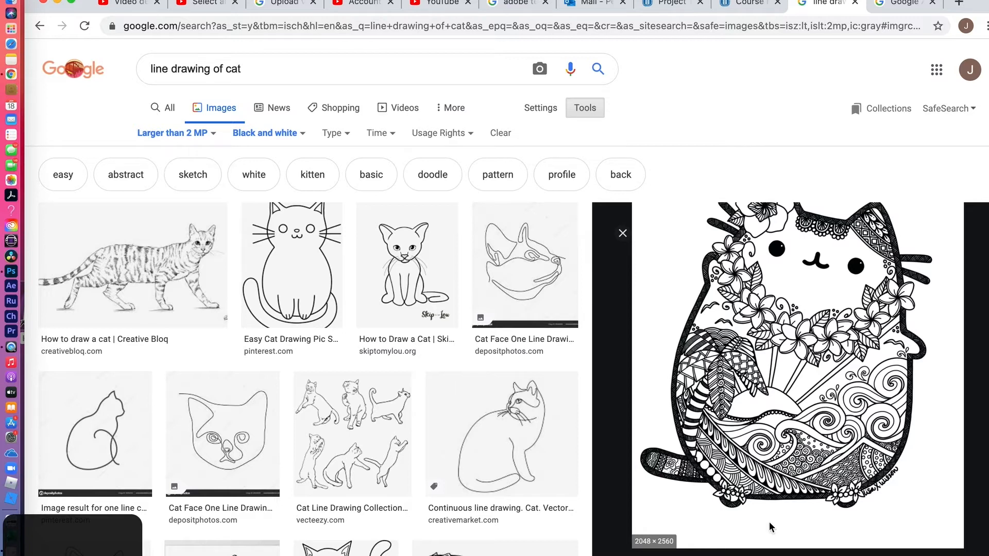
Switch to Photoshop, create a 2048 x 2560 px document at 72 ppi from the Clipboard preset, and paste the copied drawing
key("super+Tab")
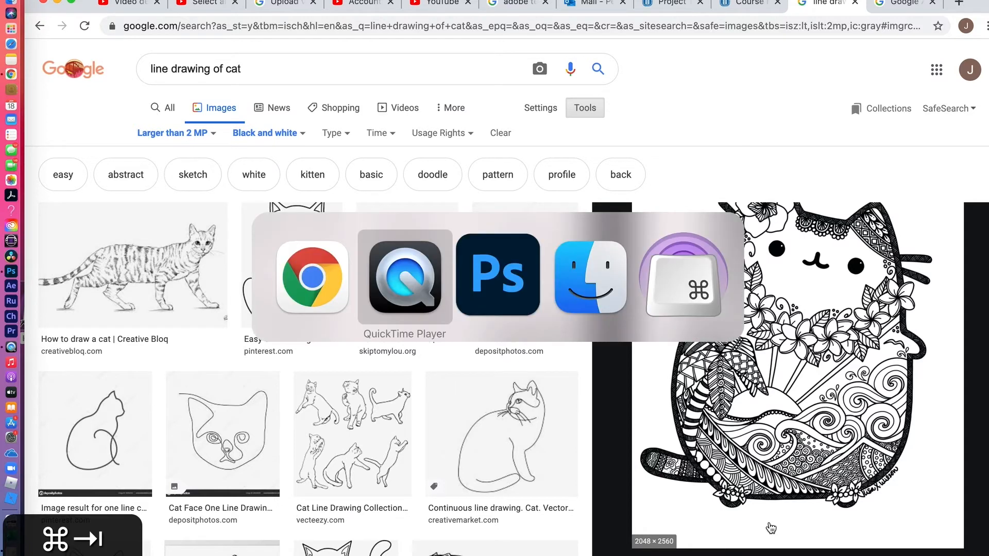
key("super+Tab")
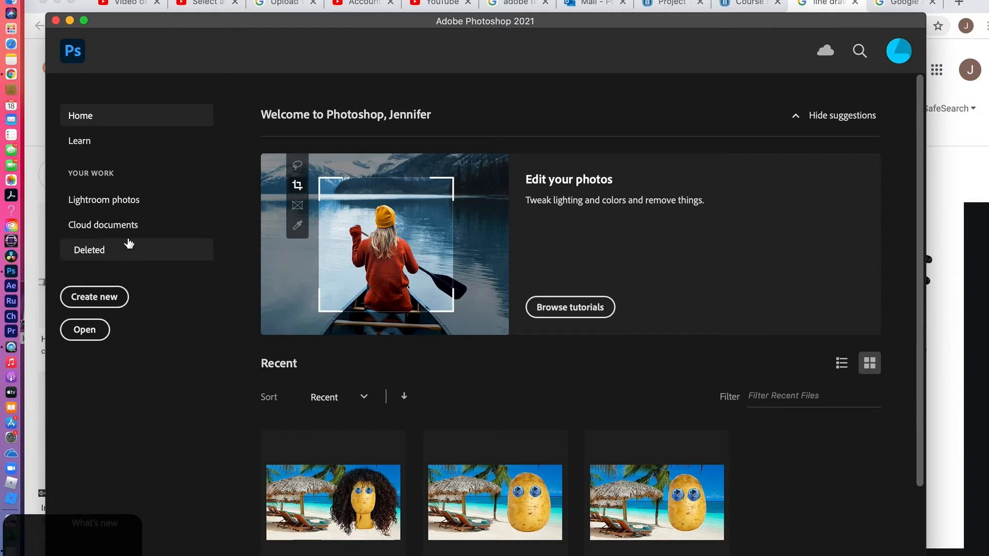
left_click(98, 0)
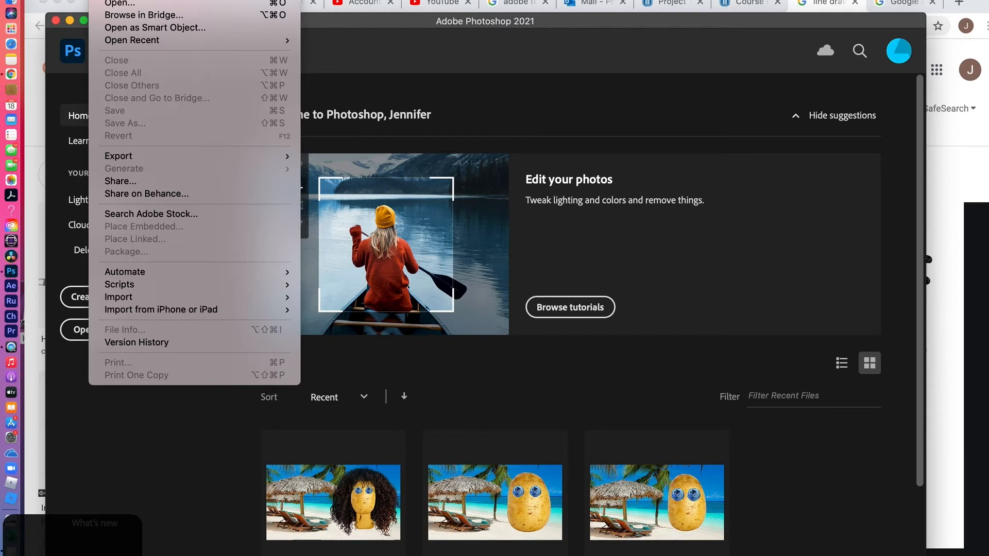
key("super+n")
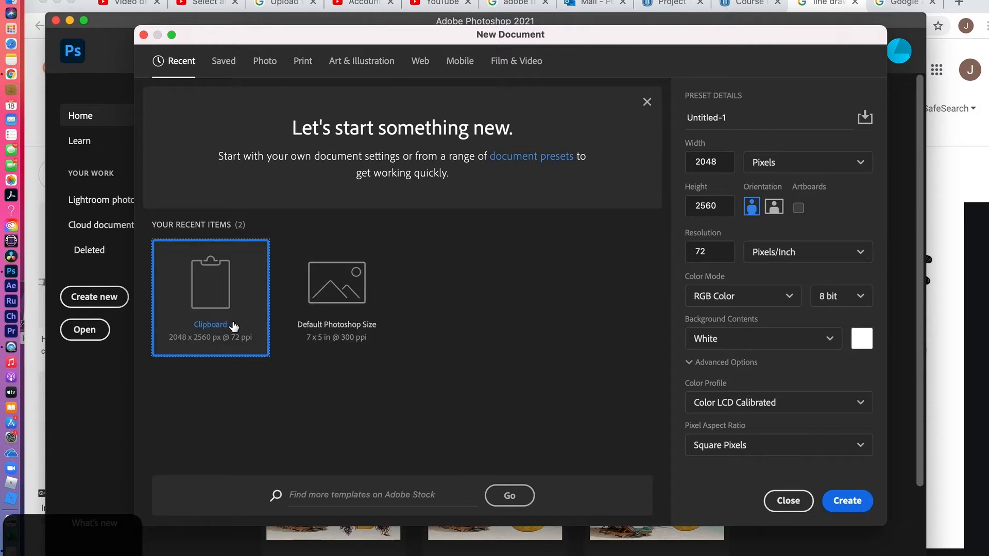
left_click(843, 505)
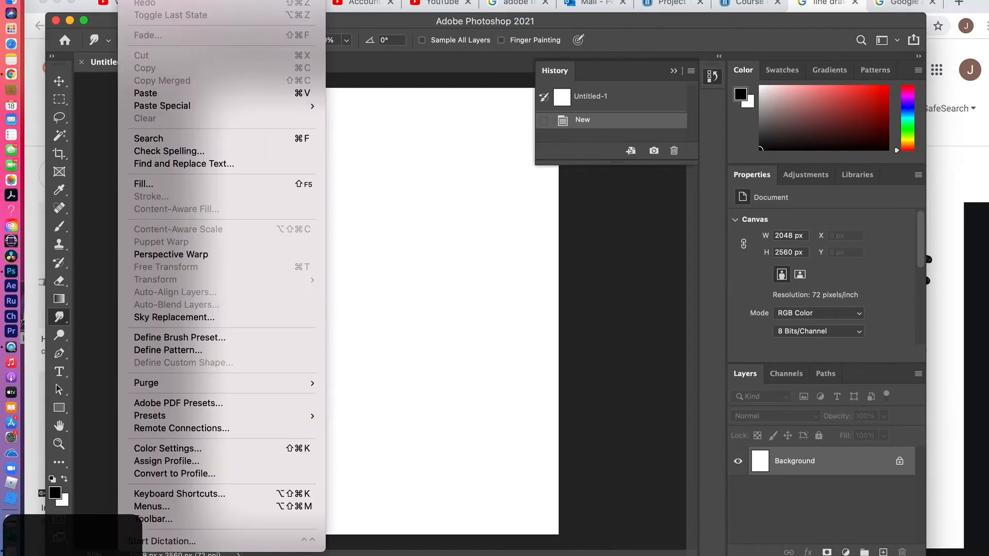
left_click(156, 93)
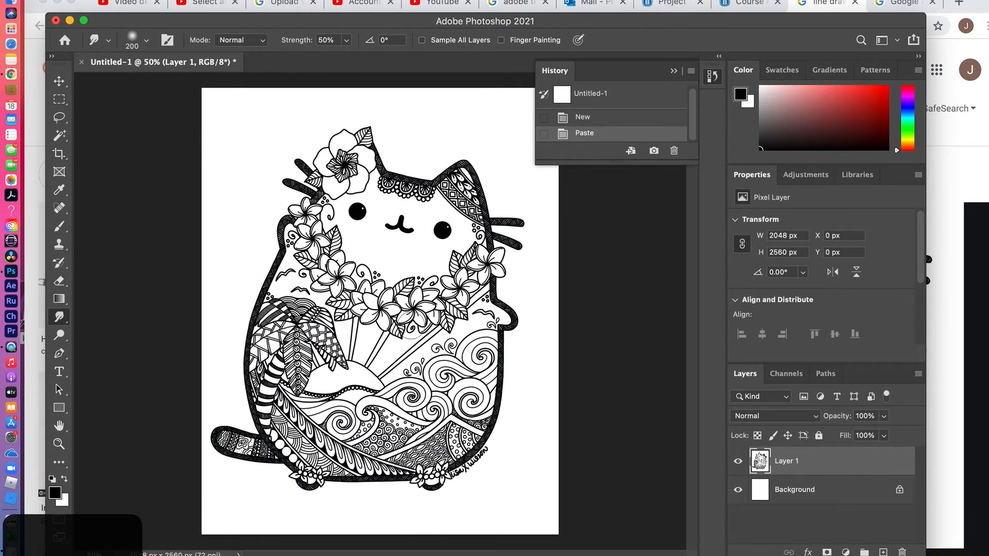
key("super+Tab")
key("super+Tab")
key("super+Tab")
key("super+Tab")
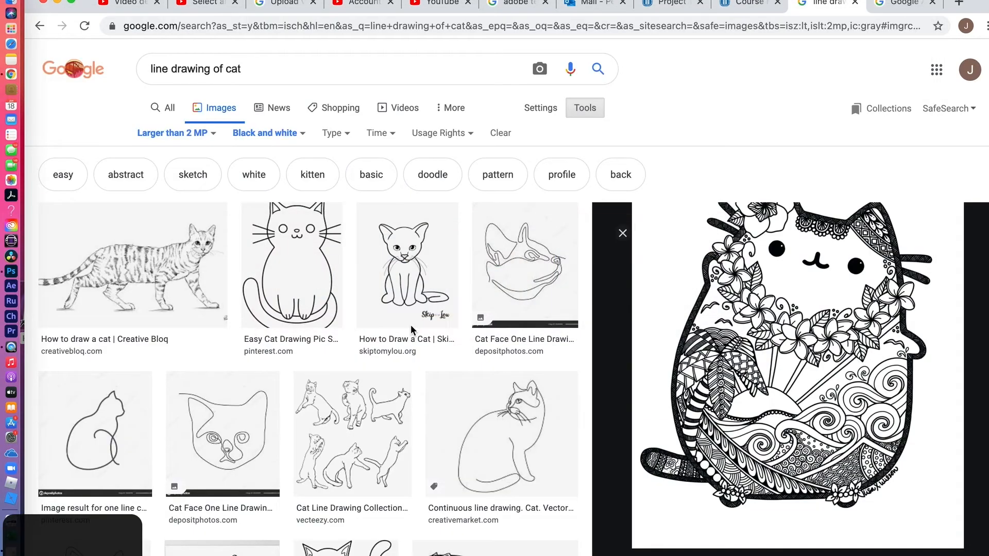
key("super+Tab")
key("super+Tab")
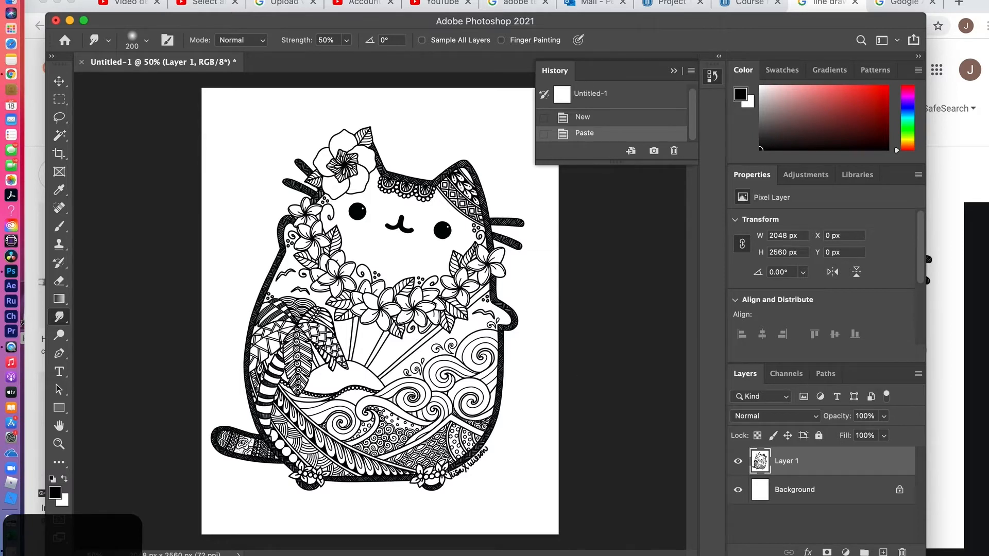
Rename the pasted drawing's layer as "Cat Line Drawing"
double_click(786, 461)
type("Cat Line Drawing")
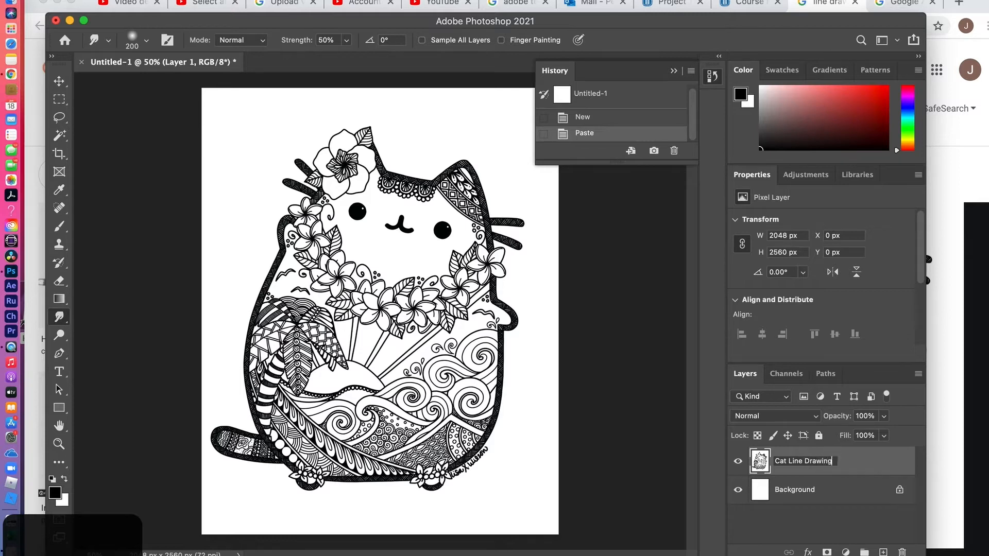
left_click(882, 470)
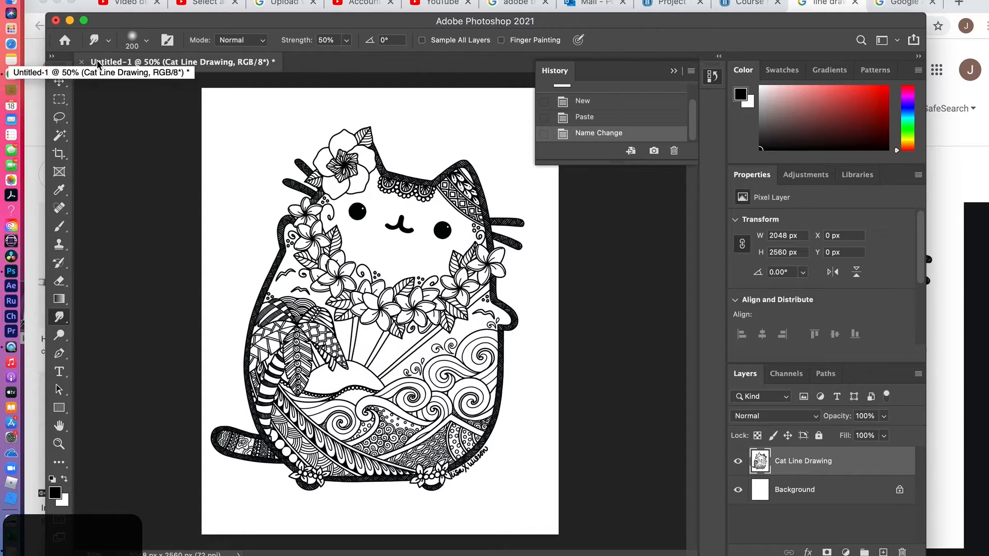
Start saving a copy of the untitled document on the computer instead of to cloud documents
left_click(100, 0)
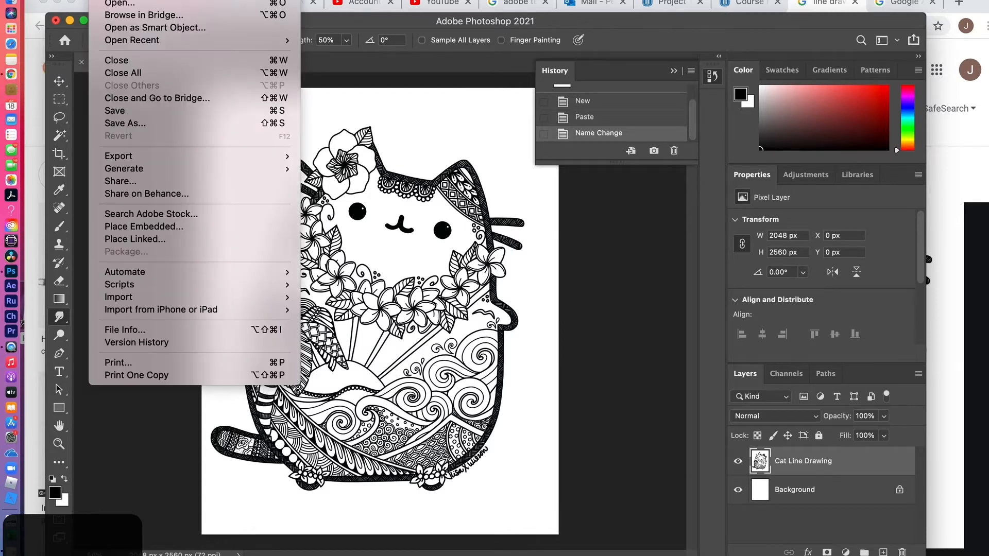
left_click(122, 123)
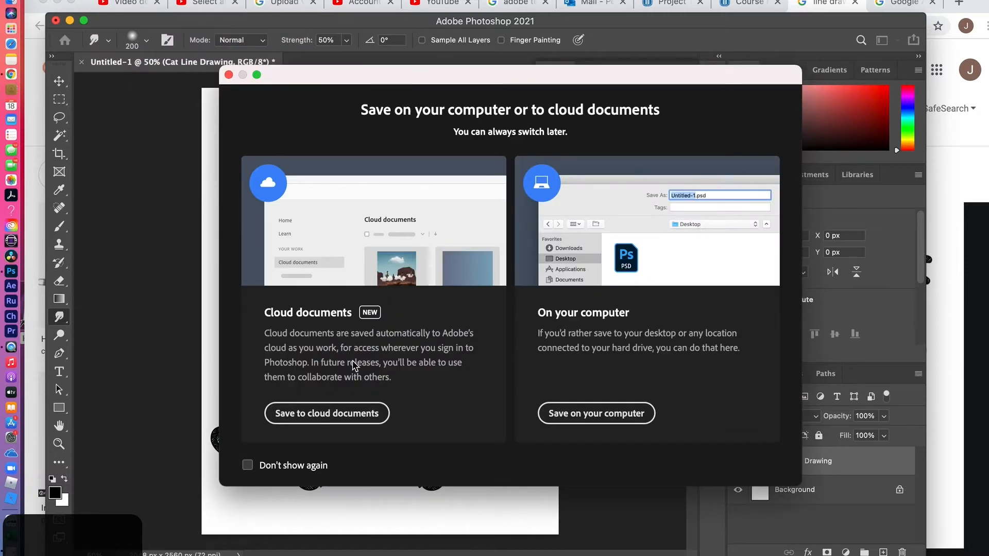
left_click(590, 415)
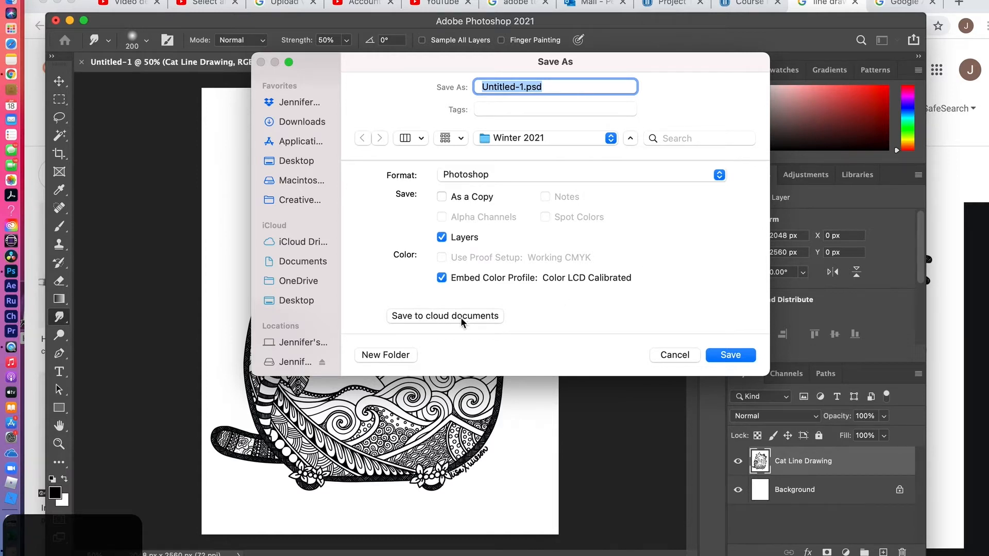
Expand the save dialog's file browser and choose the Winter 2021 folder inside WLAC_Mac_Backup as the save location
scroll(316, 343, "down", 3)
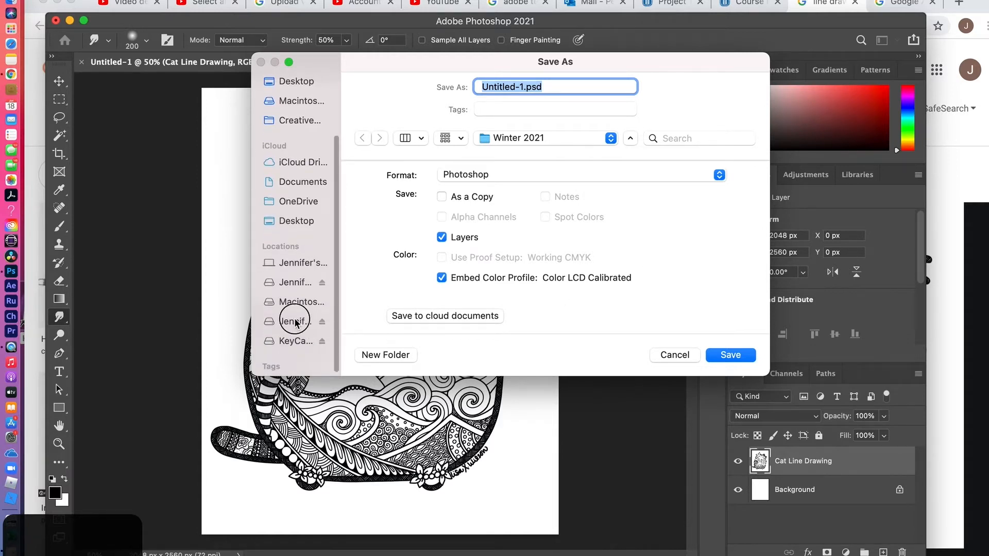
left_click(295, 321)
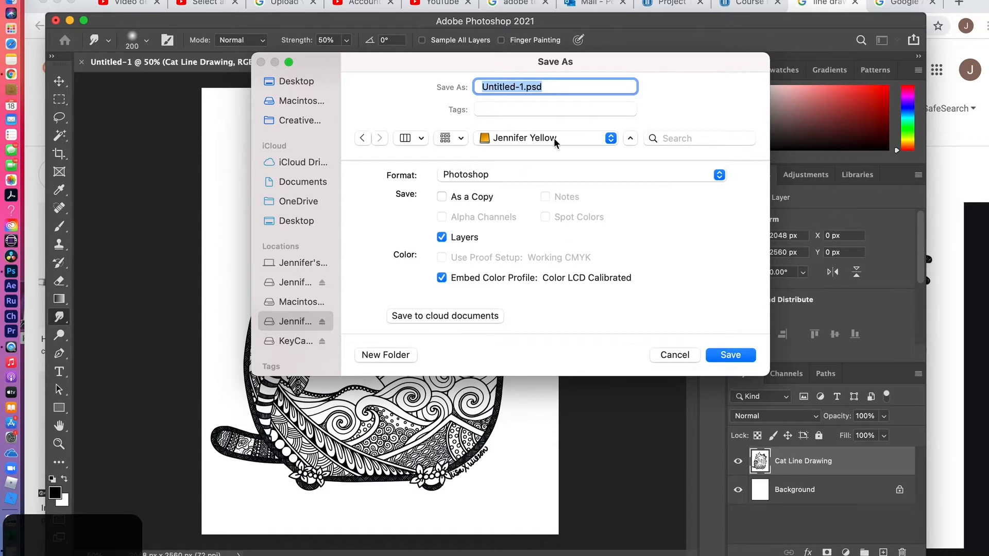
left_click(630, 139)
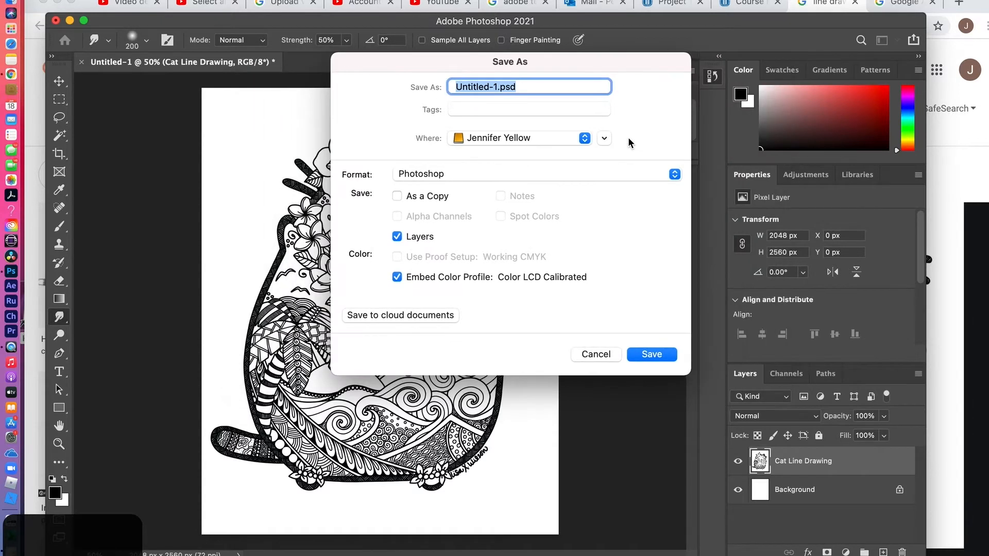
left_click(603, 138)
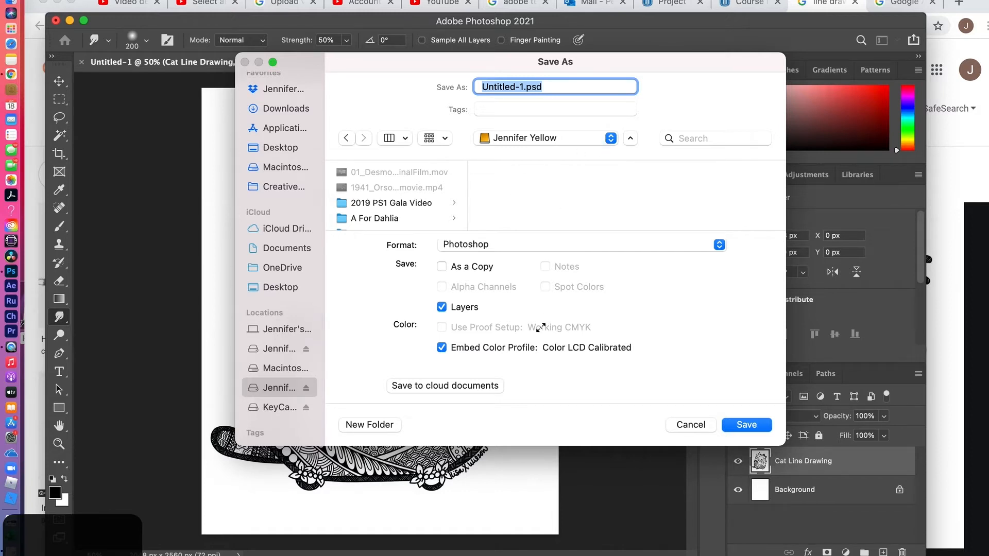
left_click(612, 140)
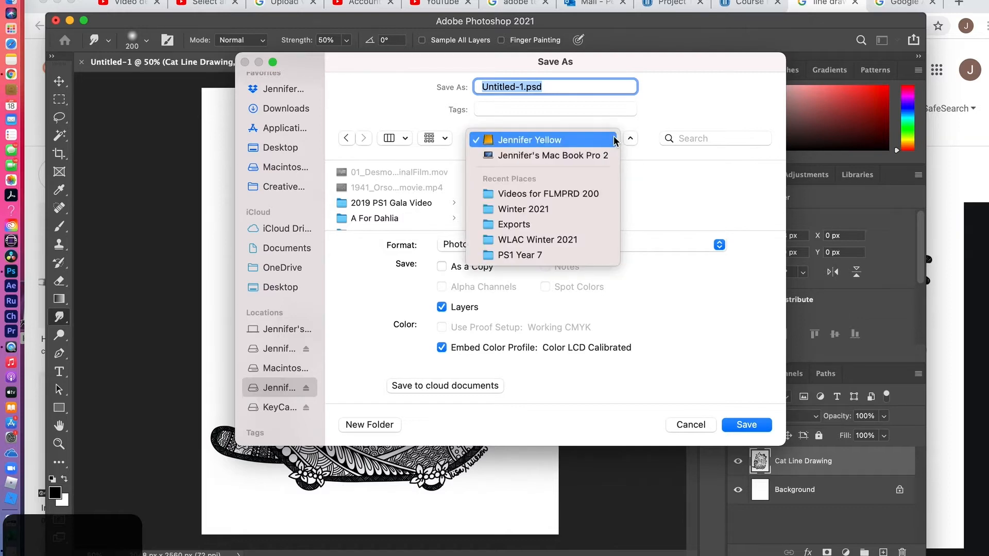
left_click(530, 210)
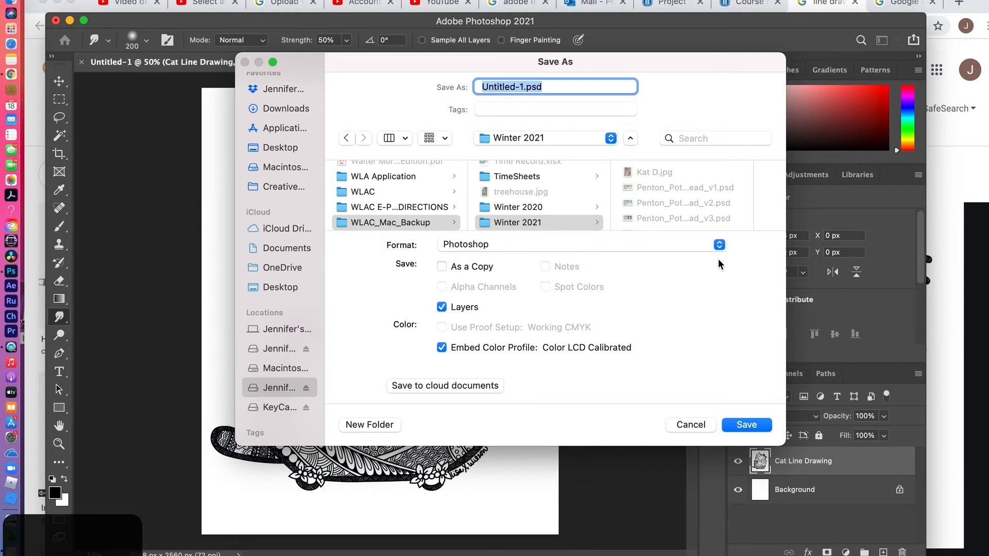
scroll(374, 197, "up", 5)
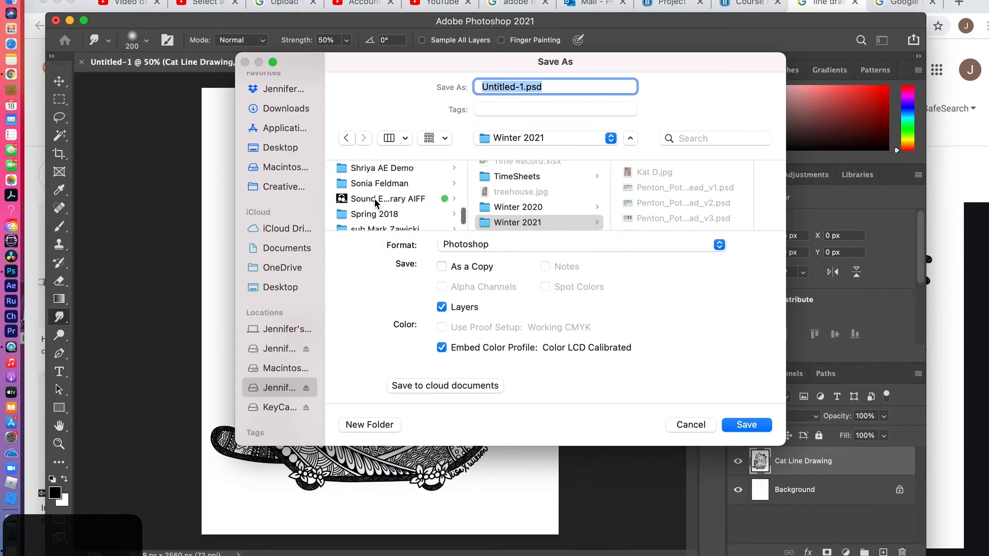
scroll(373, 198, "down", 6)
scroll(374, 198, "up", 2)
scroll(374, 198, "down", 1)
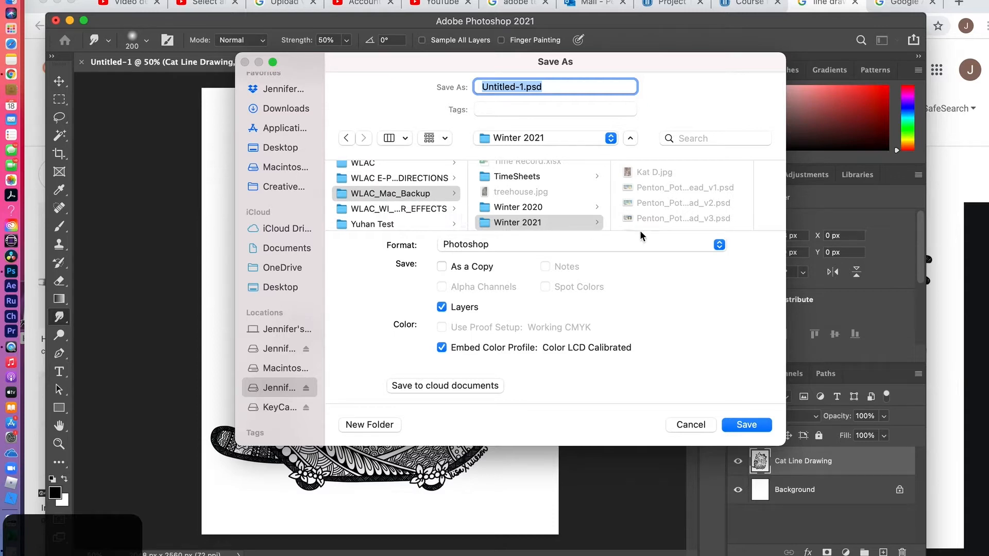
scroll(656, 205, "down", 3)
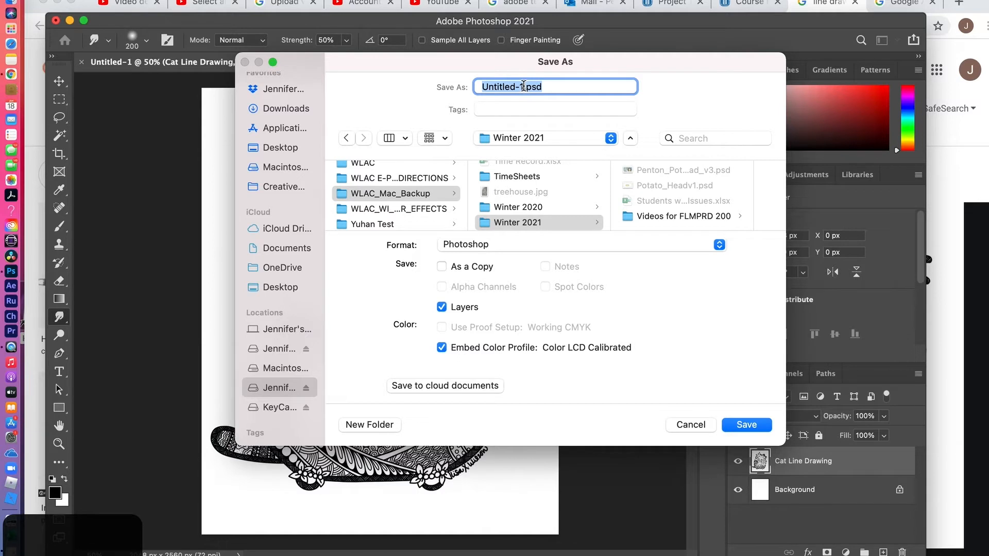
Save the document in Photoshop format with the author's surname plus "_Line_Drawing_Cat" as its name, keeping Maximize Compatibility on
left_click_drag(523, 85, 435, 88)
type("Penton_Line_Daw")
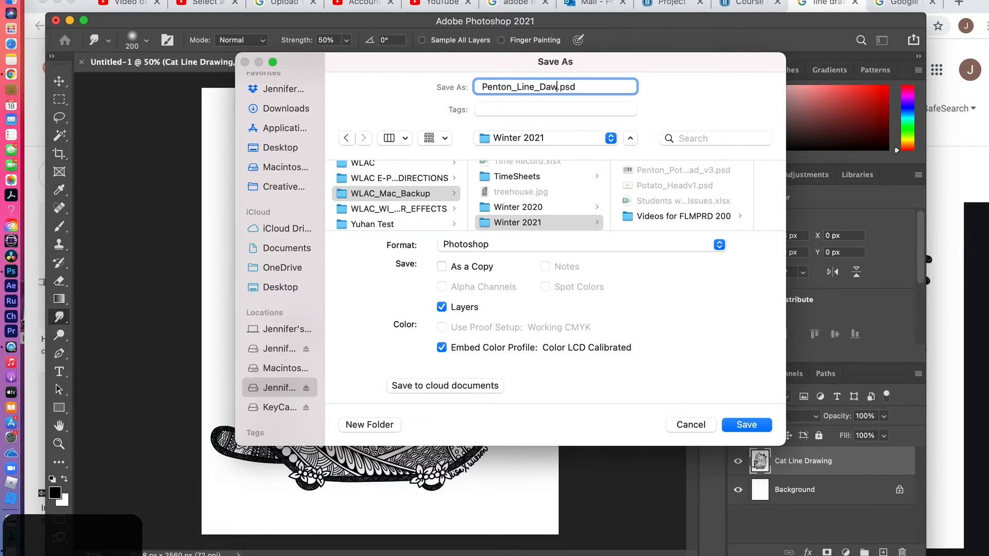
key("BackSpace")
key("BackSpace")
type("rawing_Cat")
left_click(746, 425)
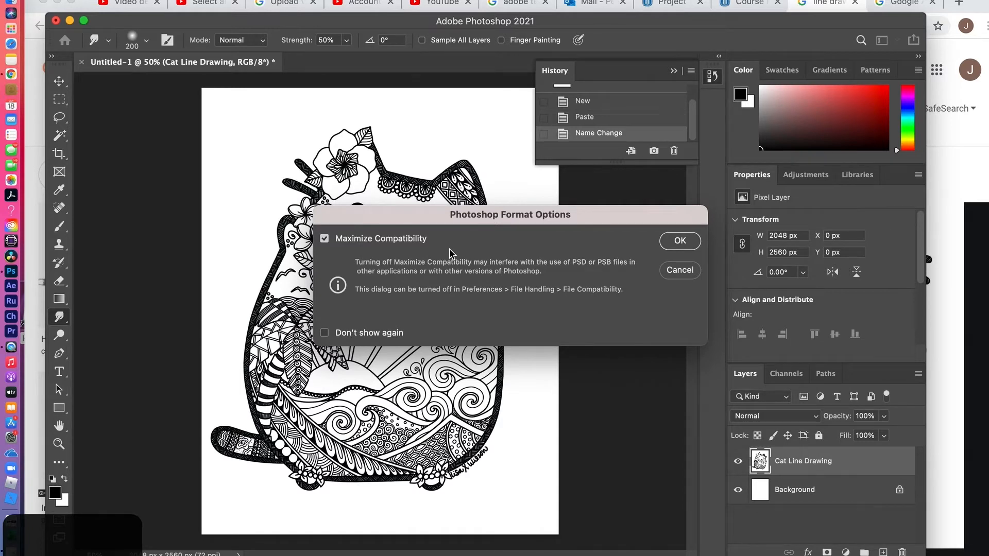
left_click(678, 243)
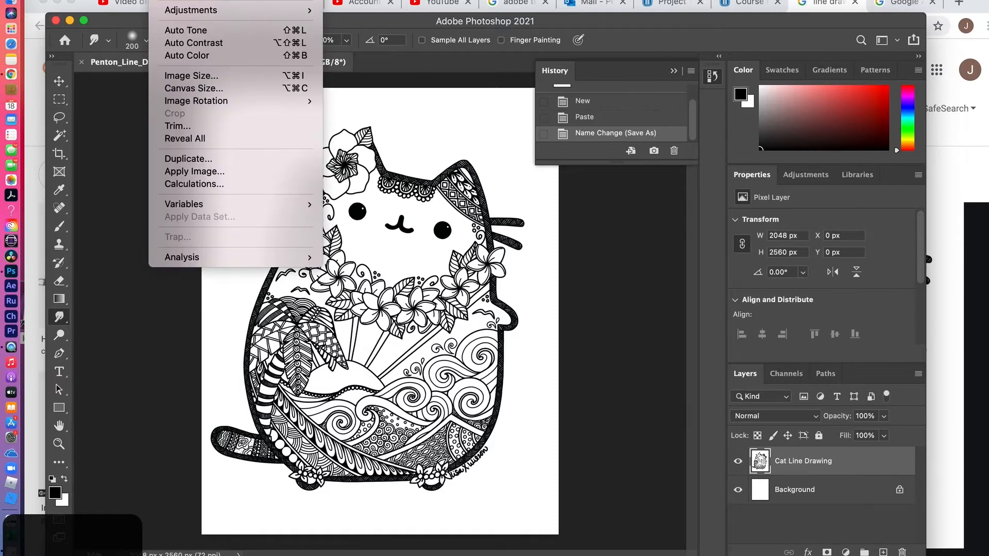
Set the document's resolution to 300 pixels/inch in the image size settings
left_click(185, 75)
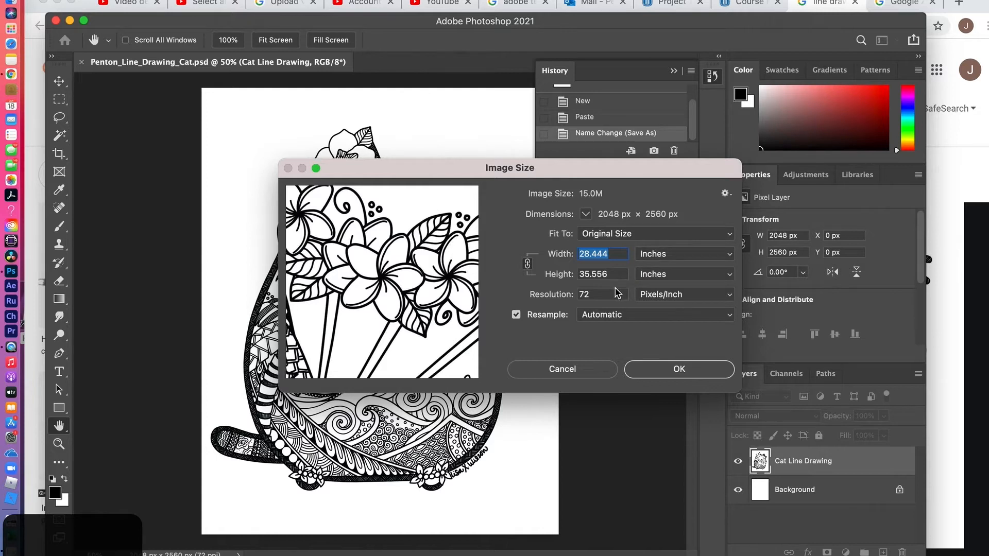
left_click(596, 294)
left_click_drag(597, 294, 567, 297)
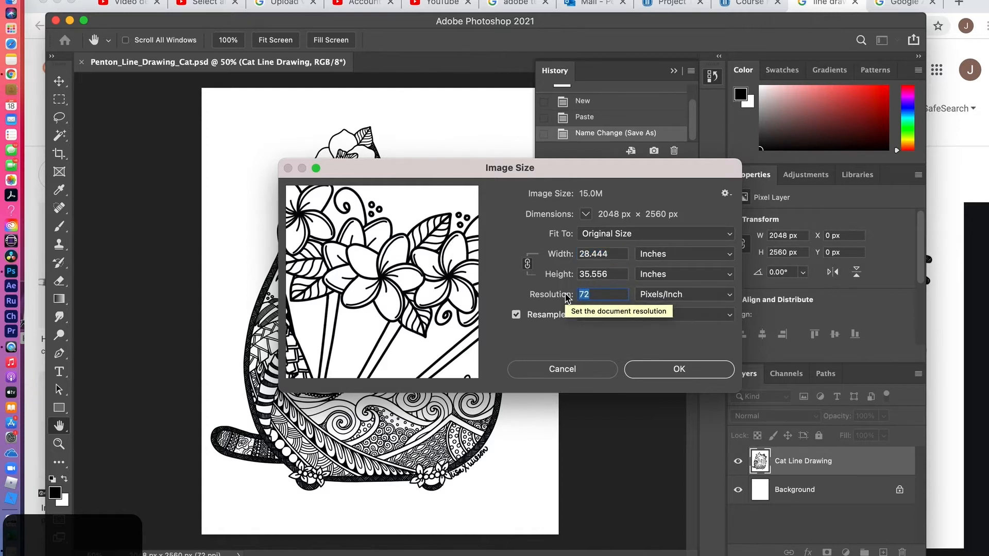
type("300")
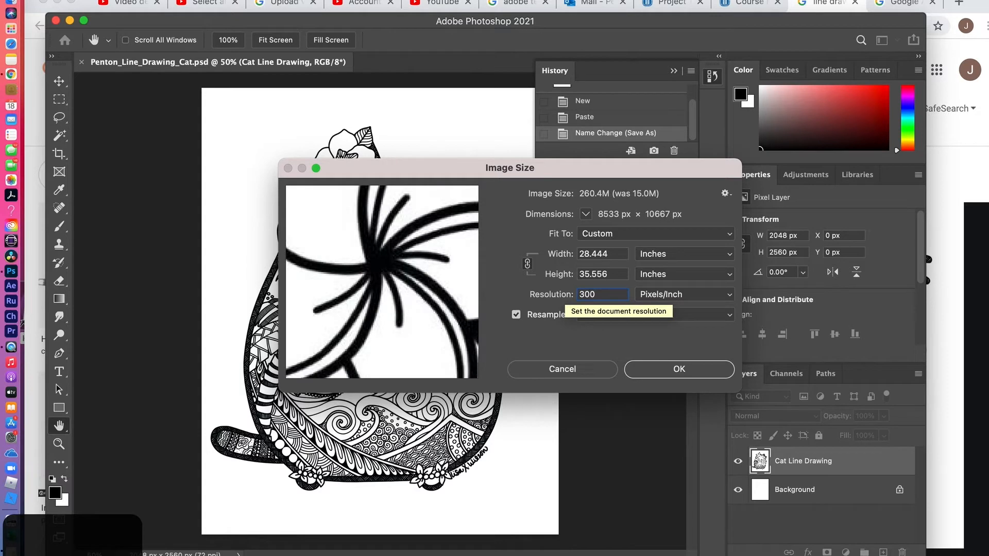
key("BackSpace")
key("BackSpace")
key("BackSpace")
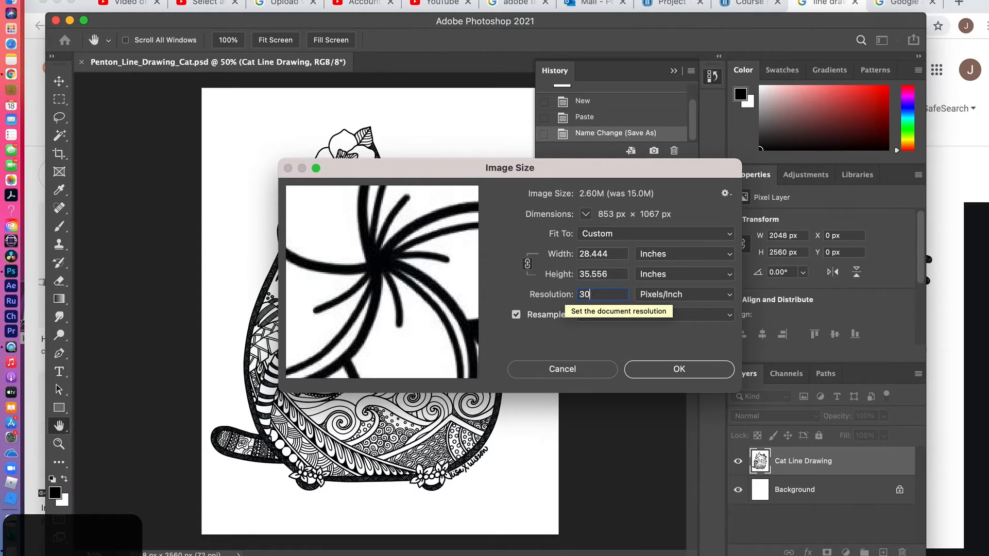
type("72")
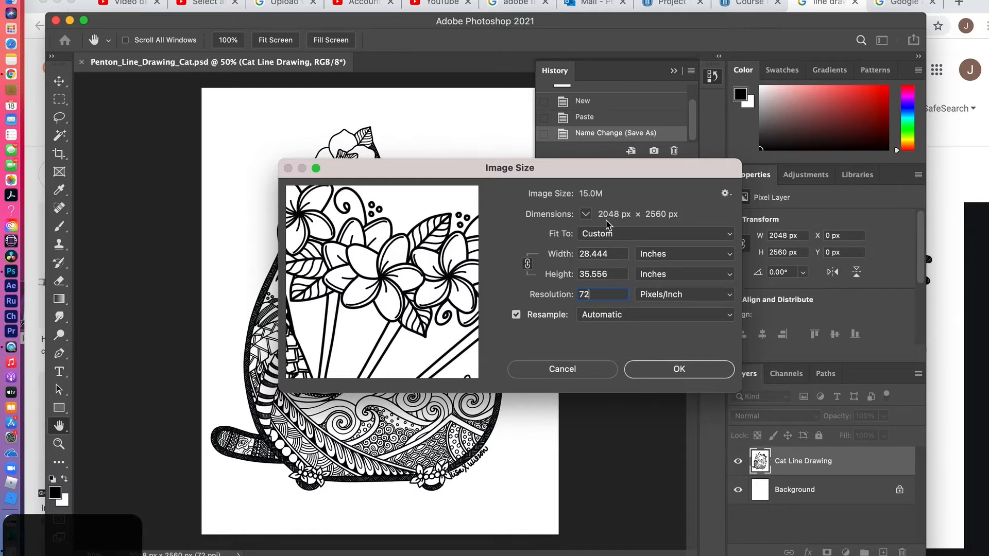
key("BackSpace")
key("BackSpace")
type("300")
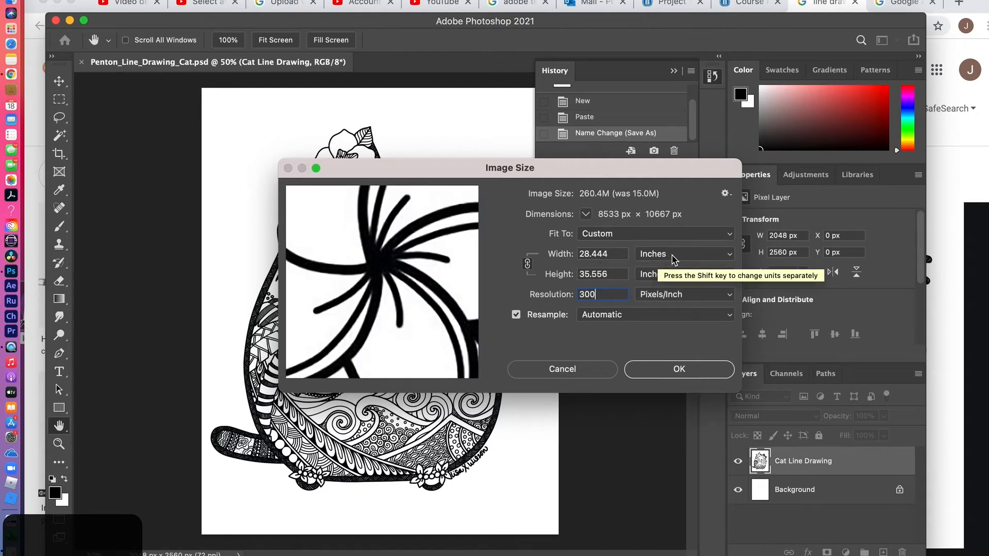
Change the dimension units to pixels, set the width to 2048, and apply the new image size
left_click(718, 258)
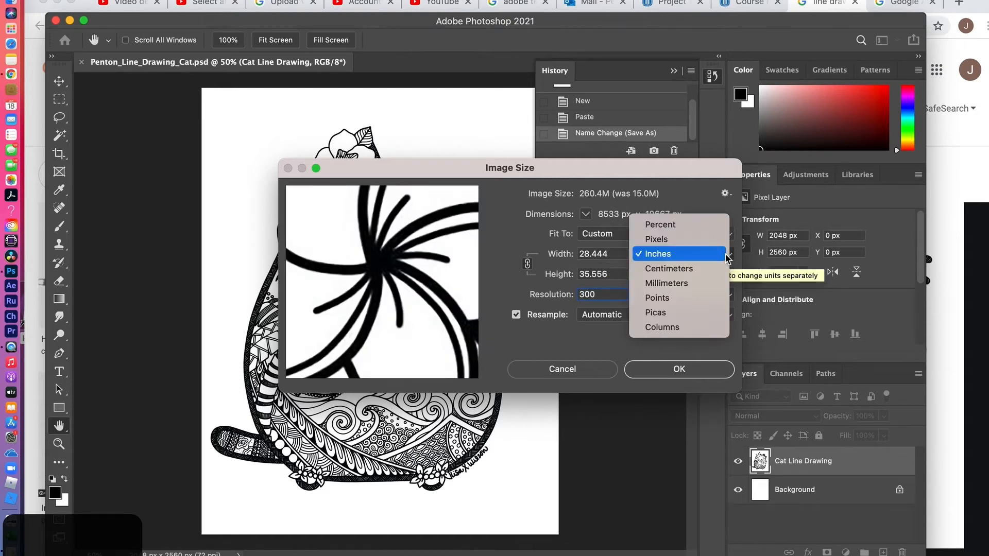
left_click(713, 240)
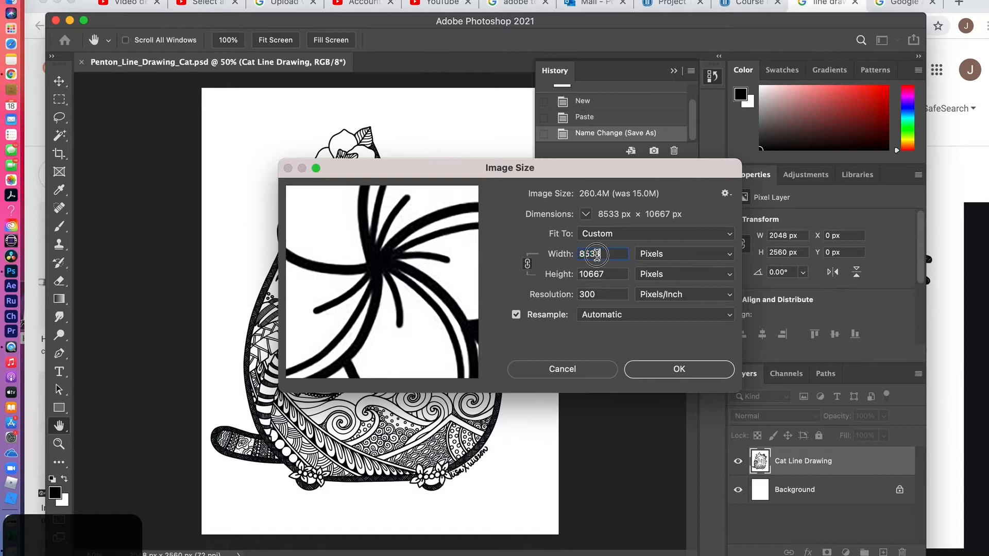
type("2048")
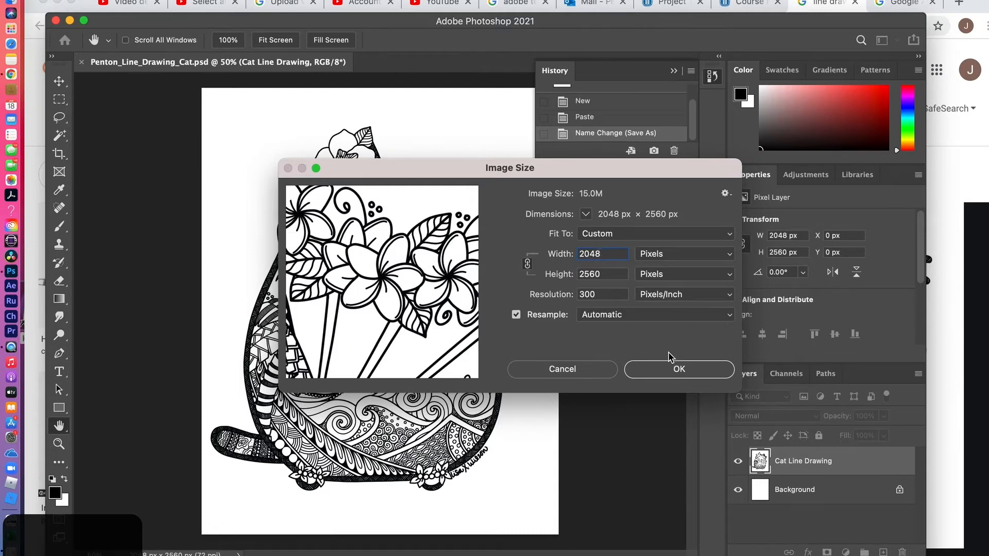
left_click(674, 373)
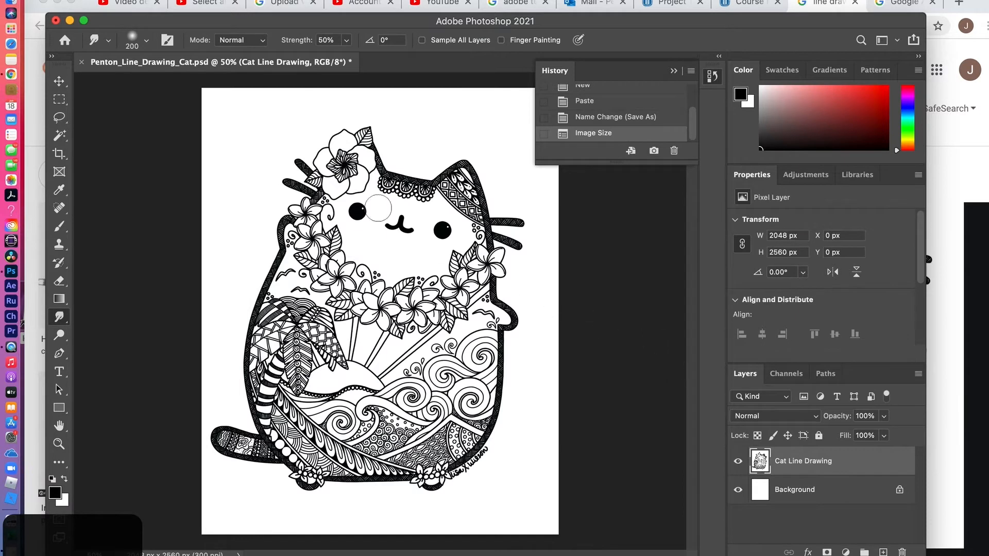
Check the document's width and height in inches in the image size settings
left_click(157, 1)
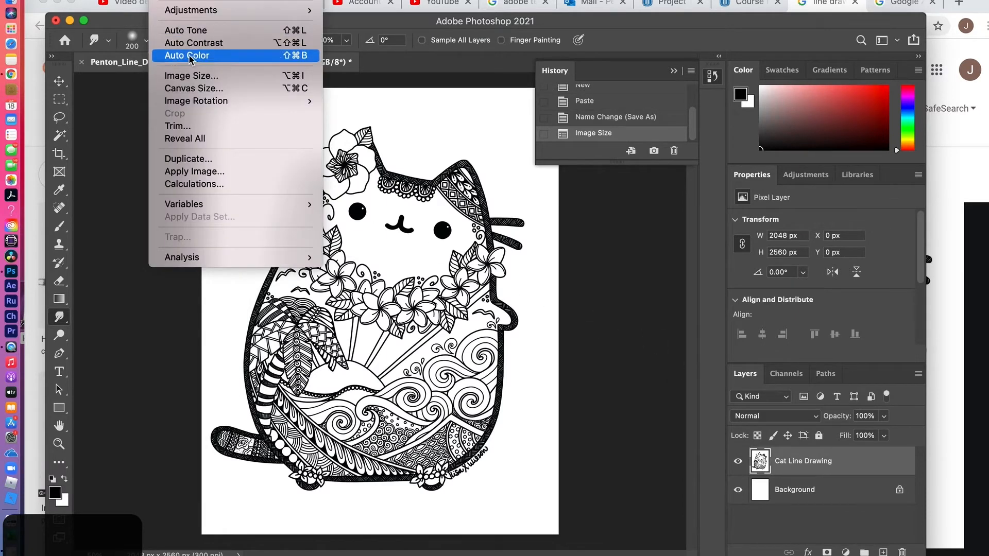
left_click(197, 77)
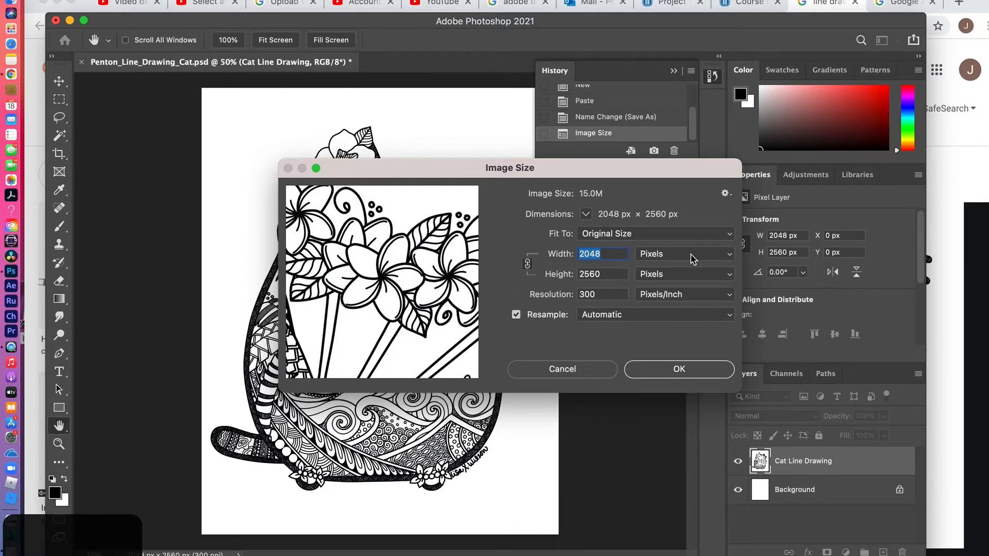
left_click(730, 255)
left_click(724, 270)
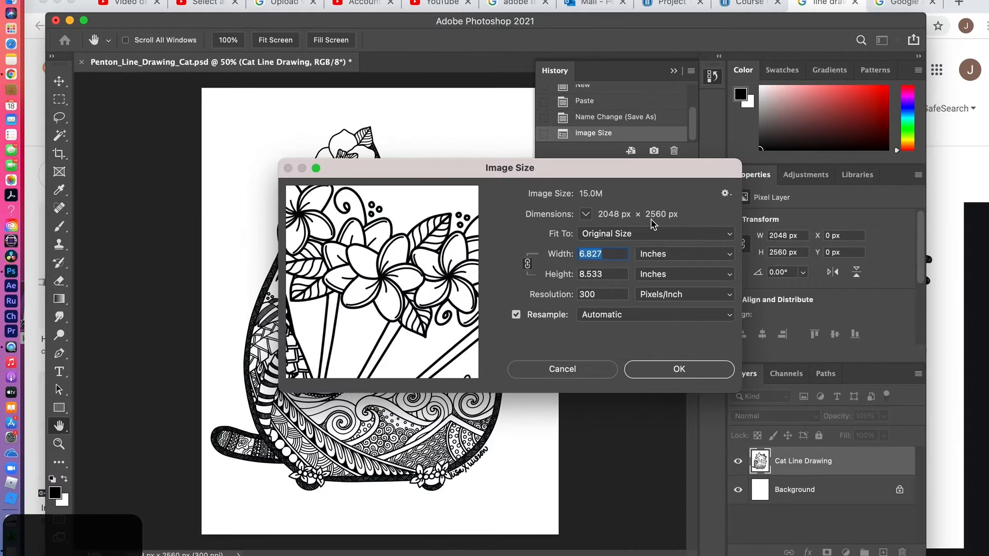
left_click(679, 369)
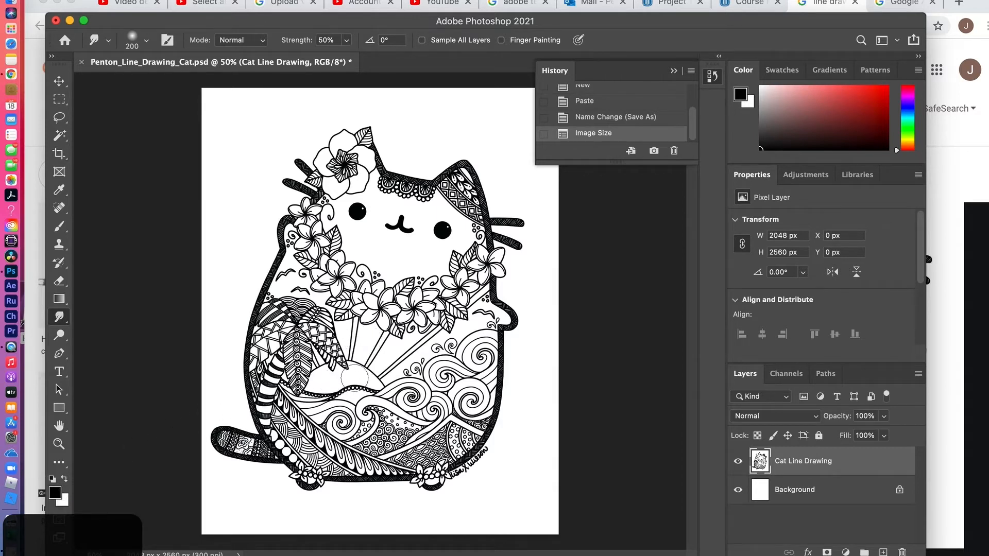
Swap the foreground and background colors back and forth, ending with white as foreground and black as background
left_click(56, 494)
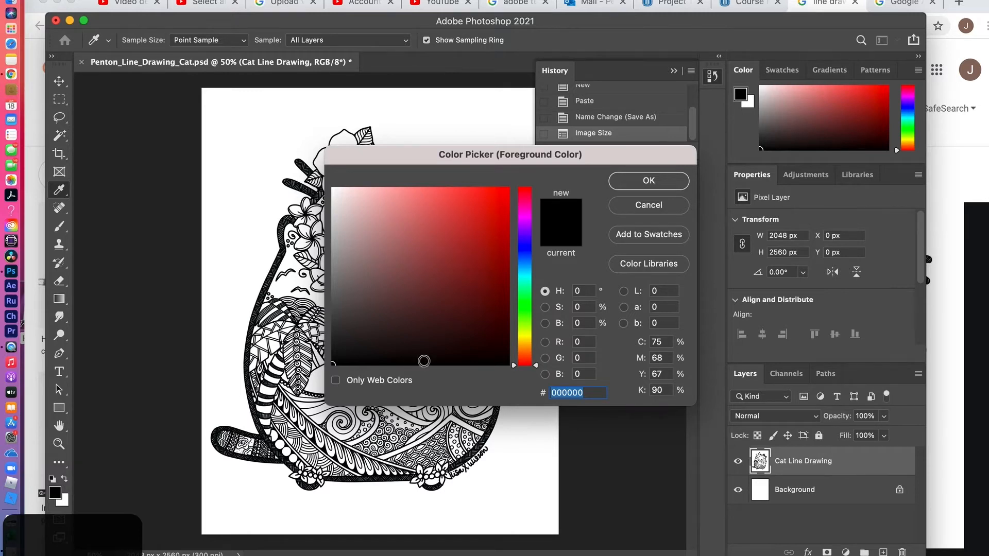
left_click(639, 206)
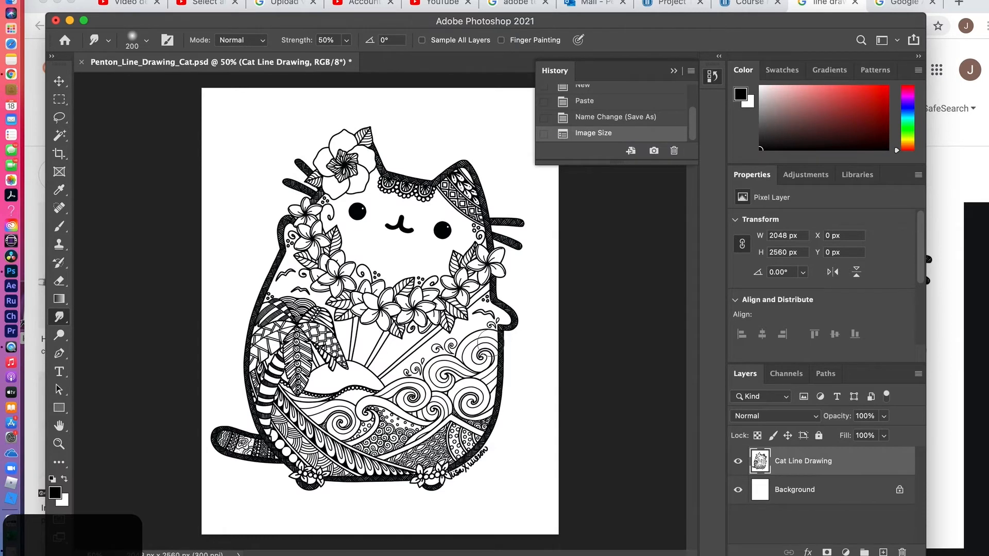
key("x")
key("x")
key("x")
key("x")
key("x")
key("x")
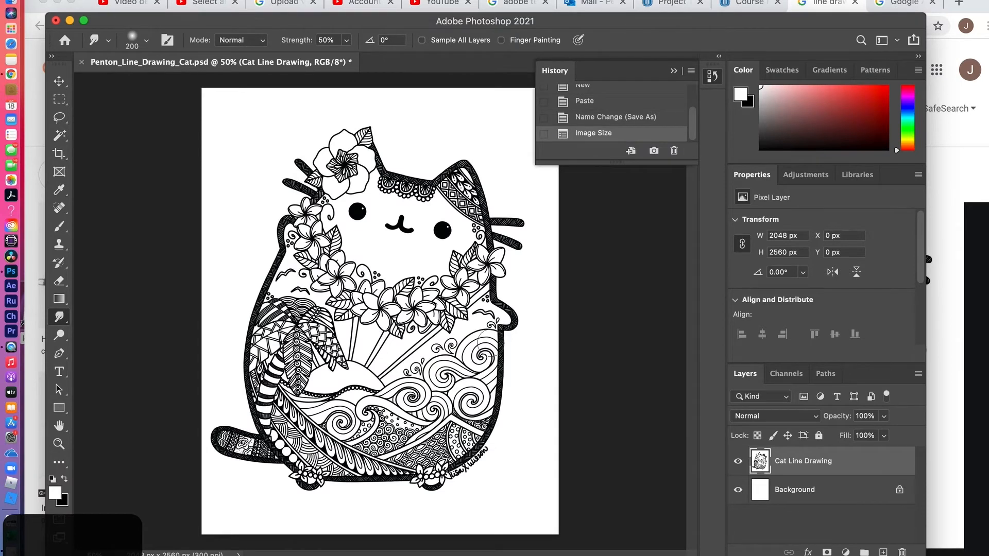
key("x")
key("x")
key("x")
key("x")
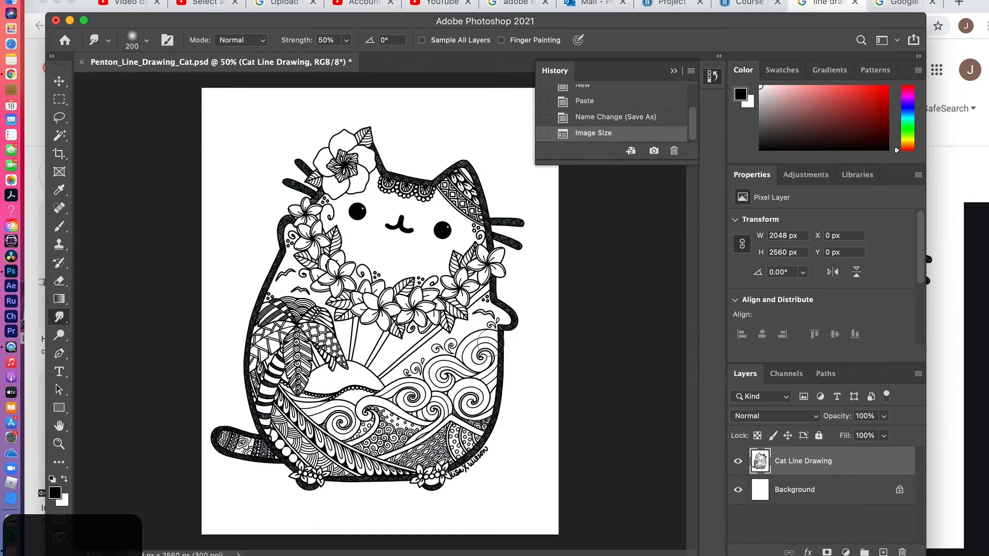
key("x")
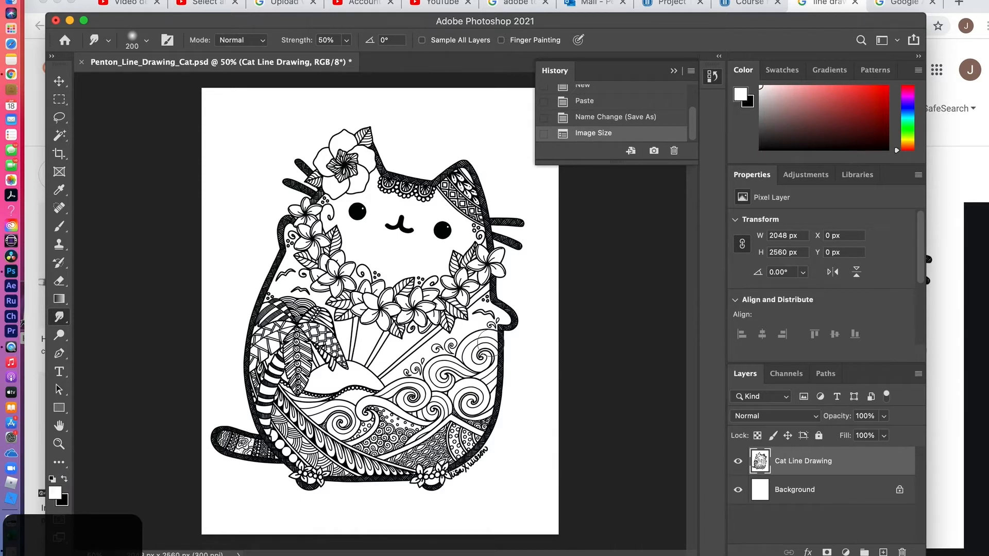
key("x")
key("x")
key("x")
key("x")
key("x")
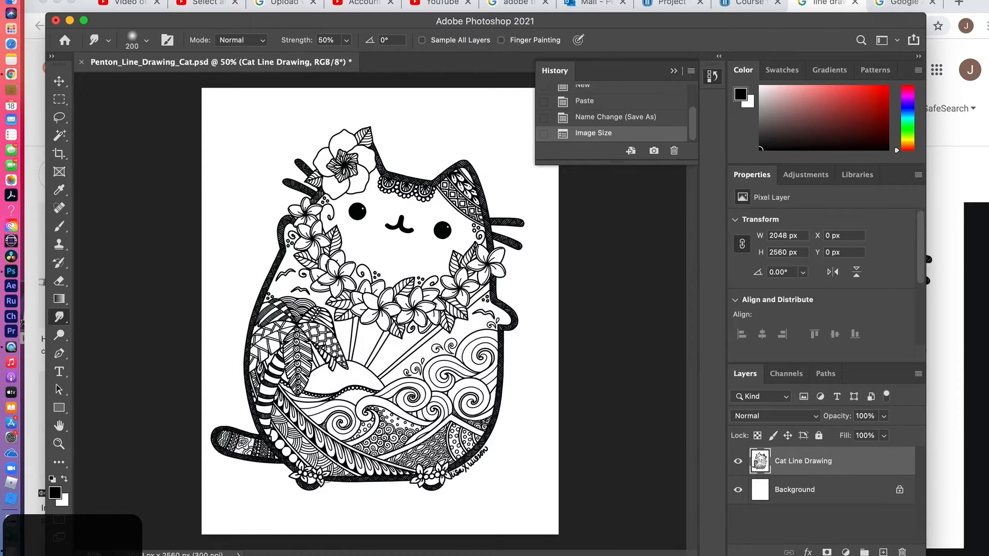
key("x")
Edit the foreground color, entering the hex code 000000 and picking the bright yellow fae604
left_click(55, 496)
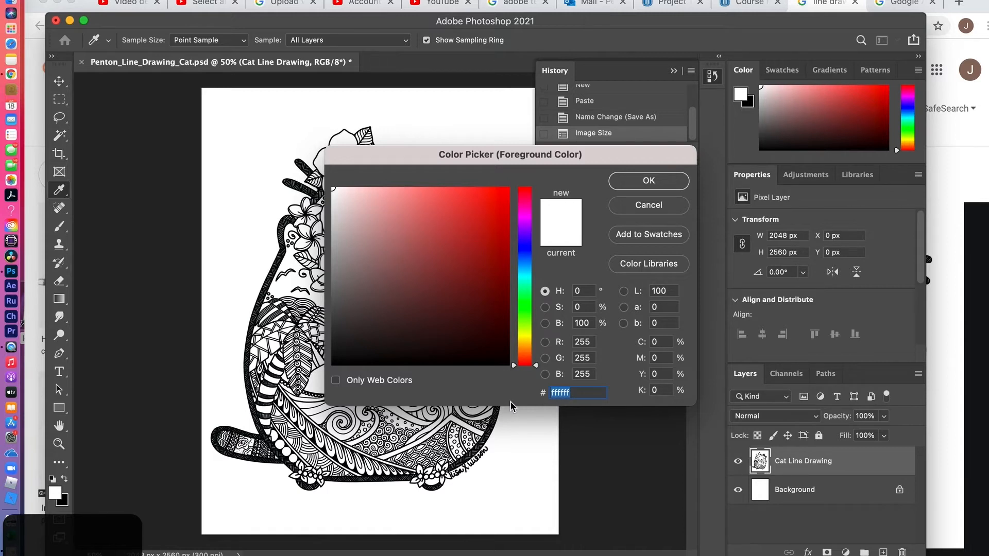
type("000000")
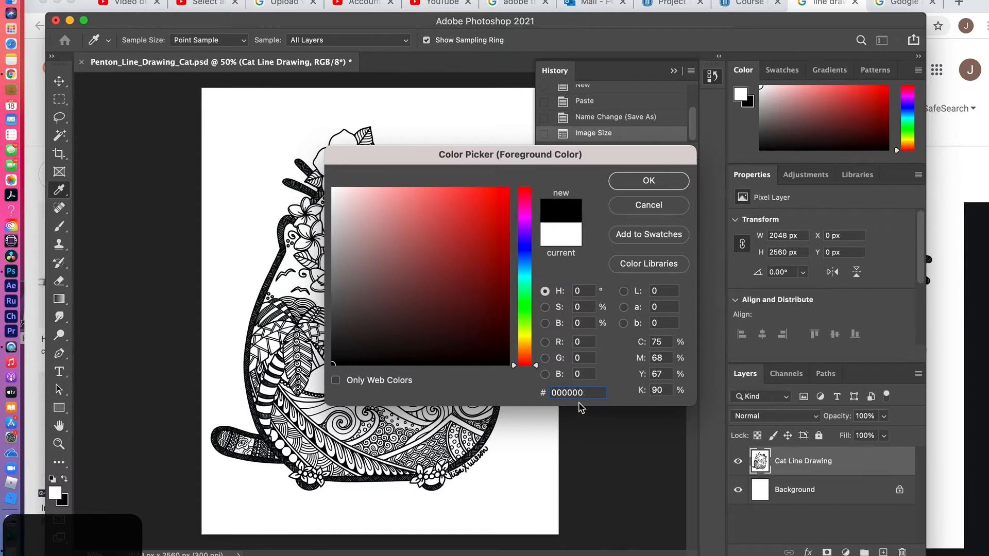
key("super+a")
left_click(532, 344)
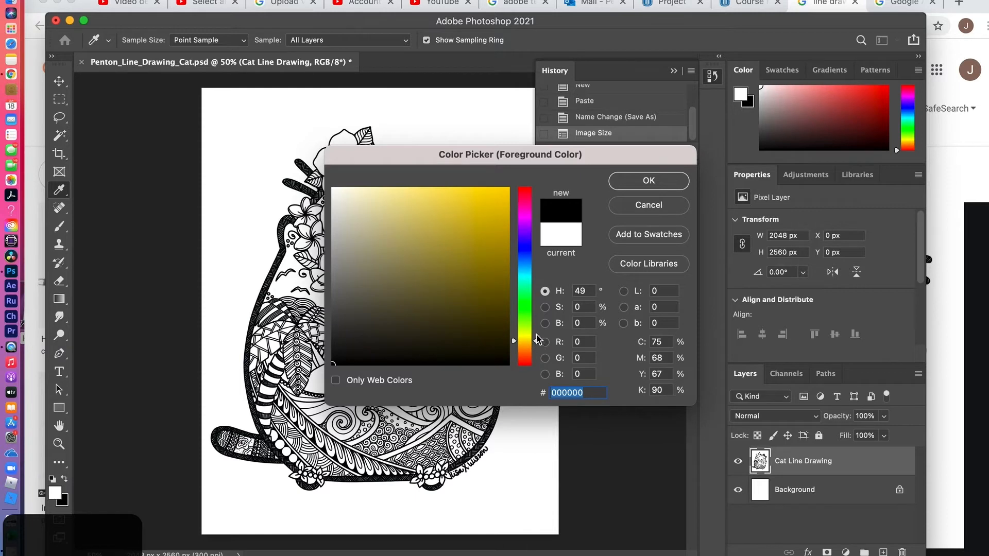
left_click(536, 335)
left_click_drag(536, 335, 536, 337)
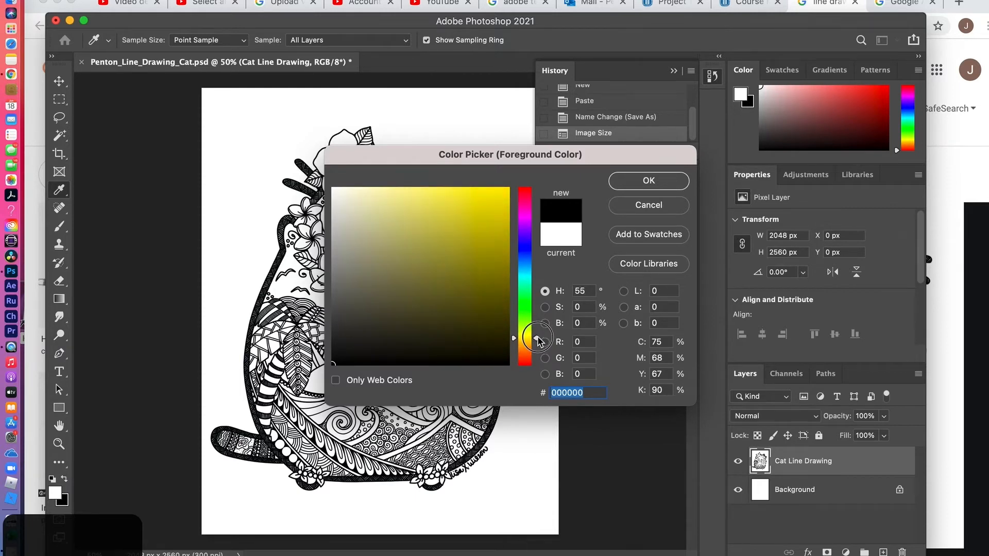
left_click(507, 190)
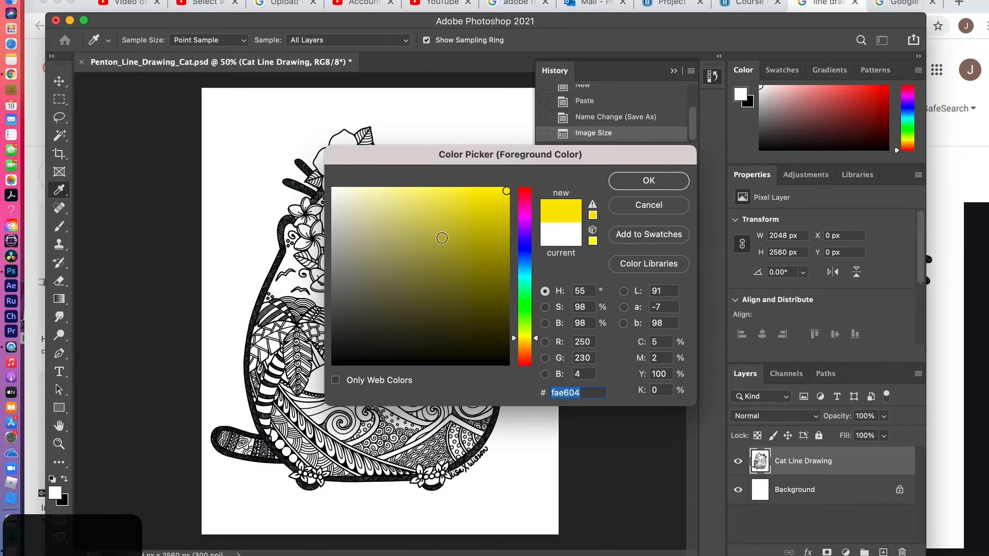
Try a blue hue, return to a yellow hue of 54°, and apply the saturated yellow as foreground color
left_click(526, 248)
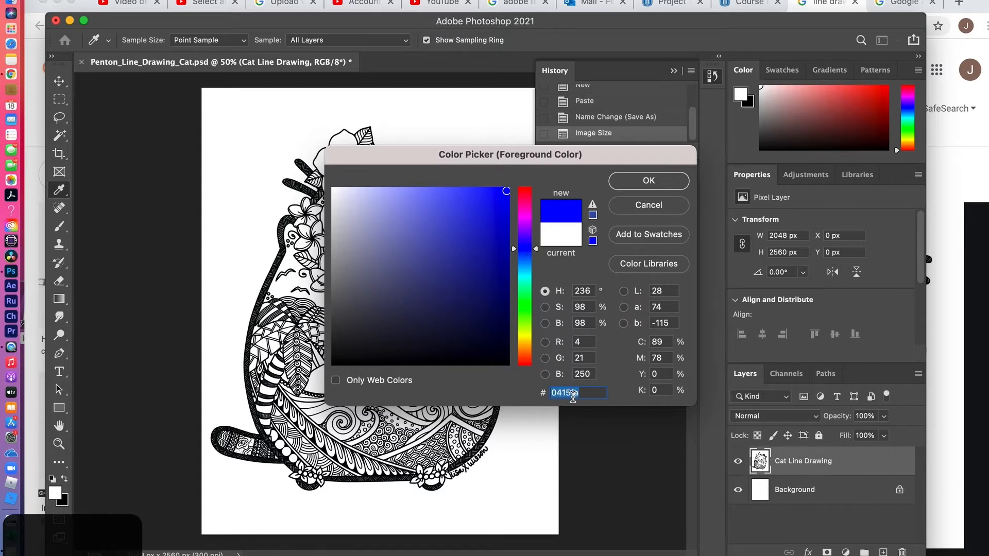
left_click(528, 335)
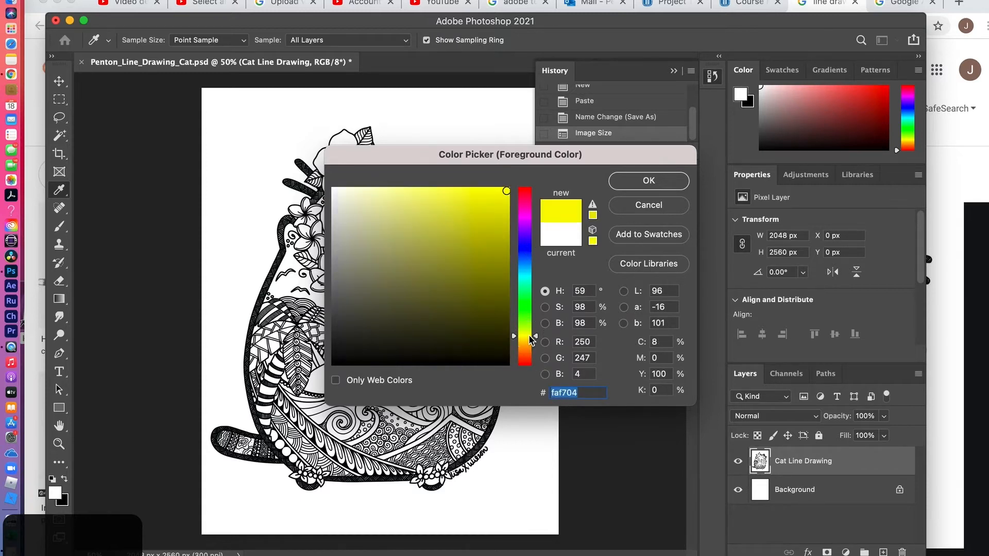
left_click(536, 335)
left_click_drag(536, 335, 539, 338)
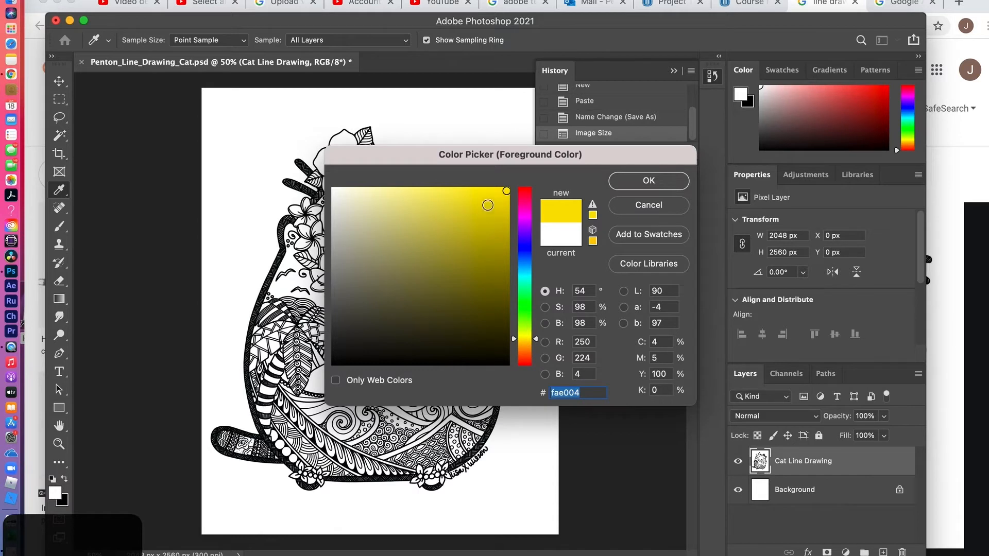
left_click_drag(504, 189, 508, 189)
left_click(646, 180)
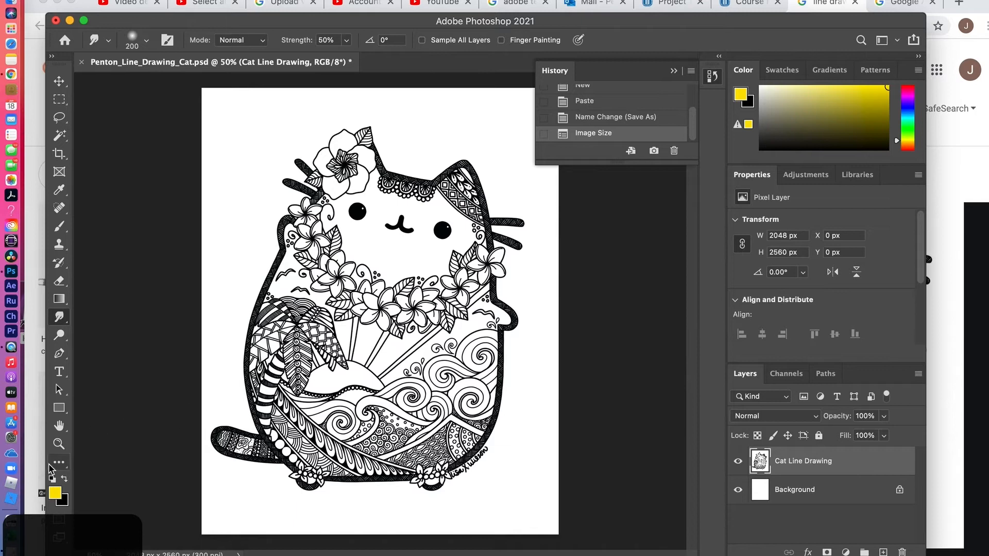
Choose the Brush tool and enlarge its brush to 250 px
left_click(60, 227)
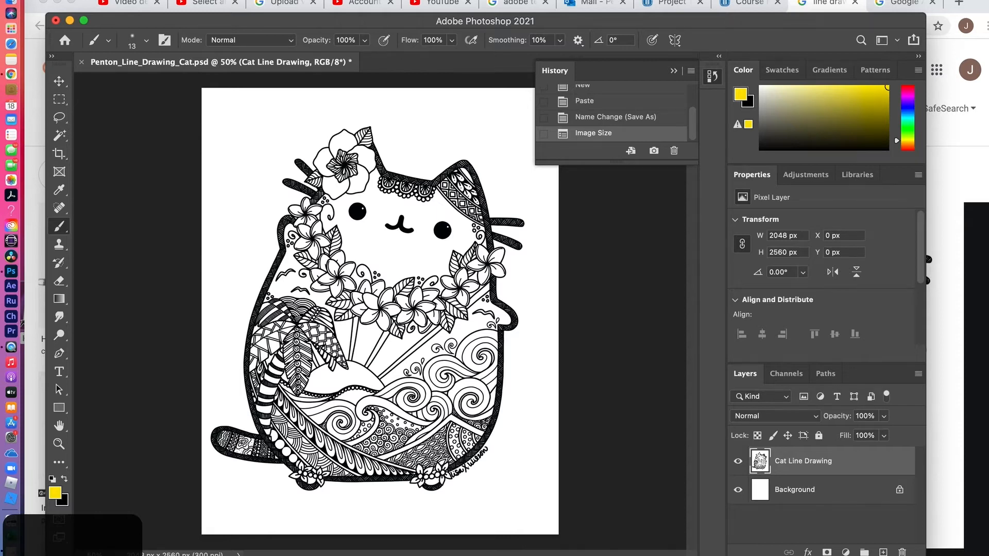
key("bracketright")
key("bracketright")
key("bracketright")
key("bracketright")
key("bracketright")
key("bracketright")
key("bracketright")
key("bracketright")
key("bracketright")
key("bracketright")
key("bracketright")
key("bracketright")
key("bracketright")
key("bracketright")
Paint a yellow stroke over the sun directly on the Cat Line Drawing layer and undo it
mouse_move(365, 382)
left_mouse_down()
mouse_move(342, 371)
mouse_move(361, 379)
left_mouse_up()
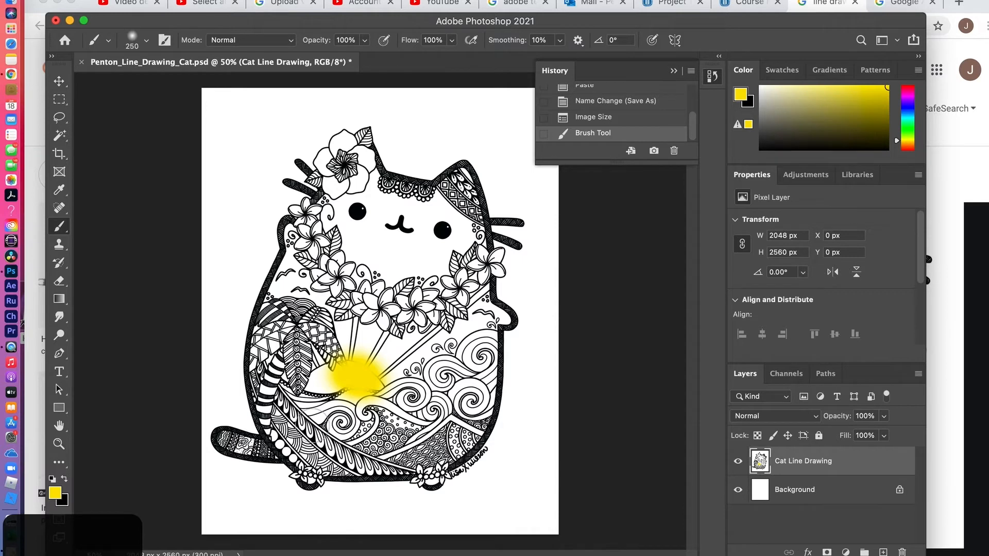
key("super+z")
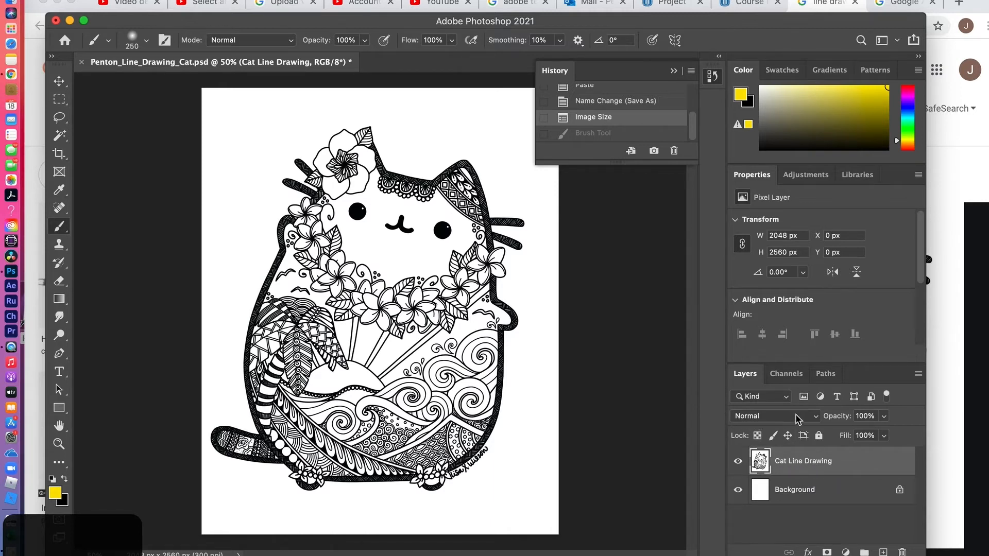
Set the Cat Line Drawing layer's blending mode to Multiply and add a new empty layer between it and the Background
left_click(814, 418)
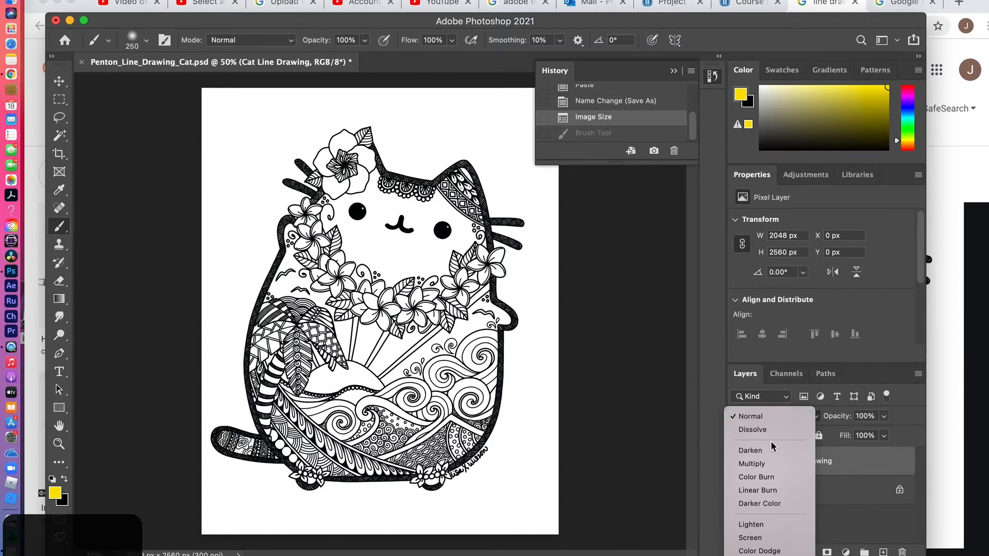
left_click(761, 463)
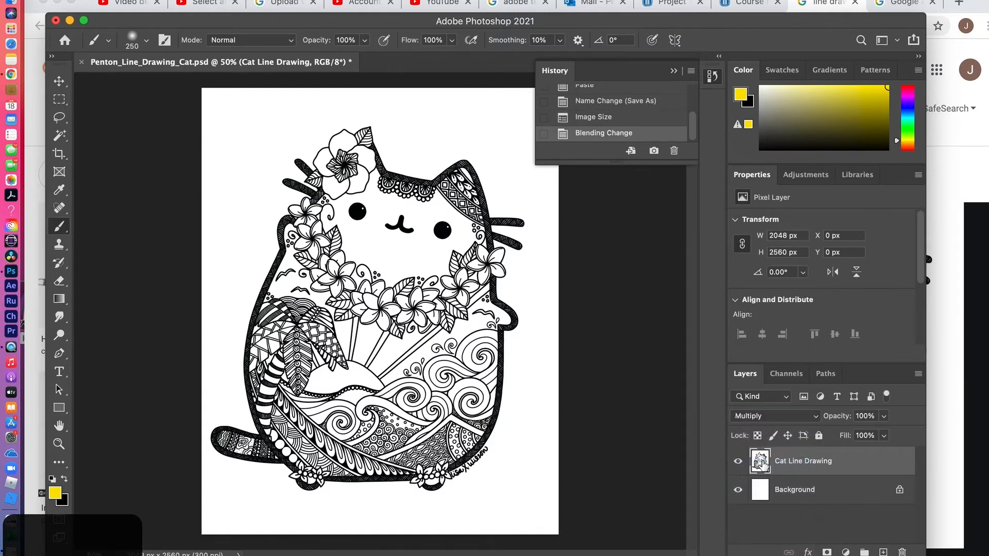
left_click(815, 419)
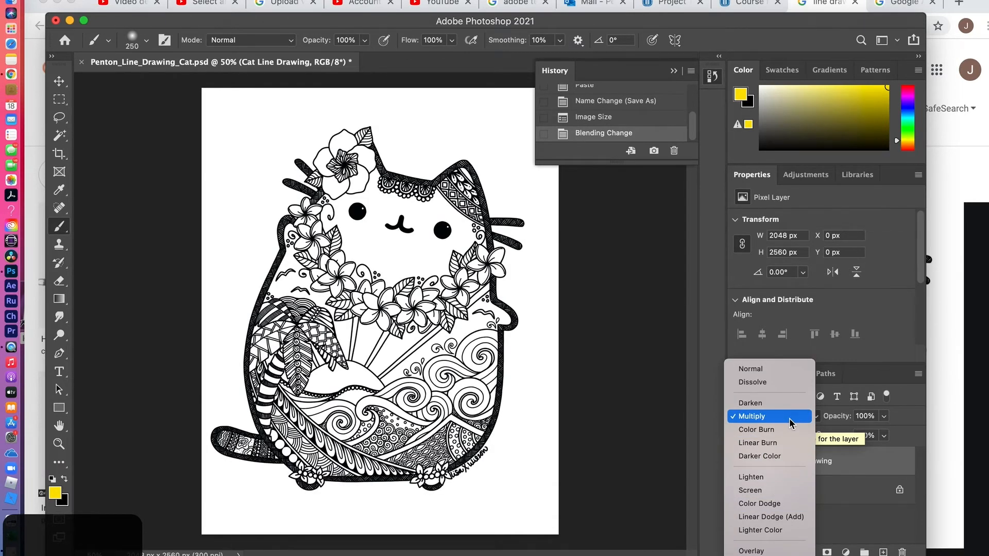
left_click(789, 418)
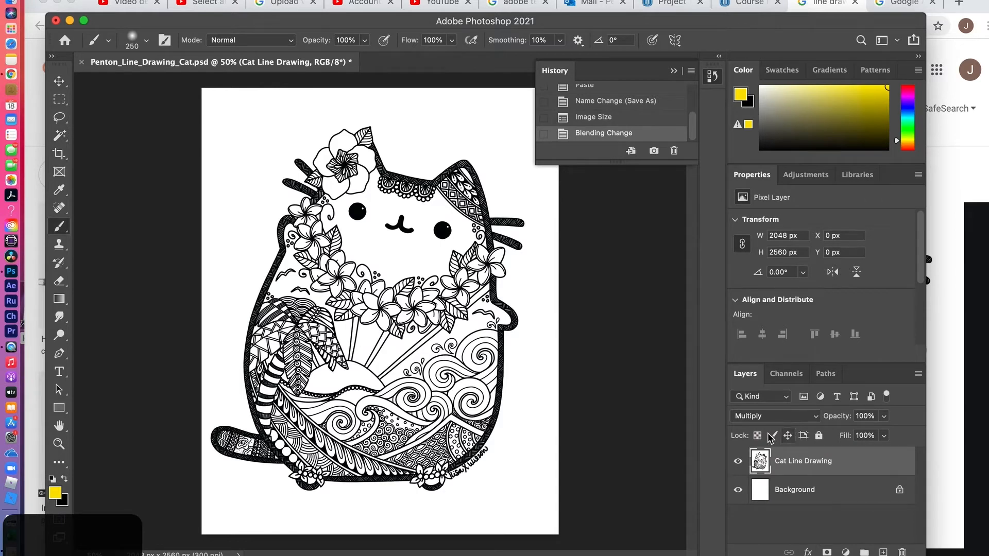
left_click(792, 491)
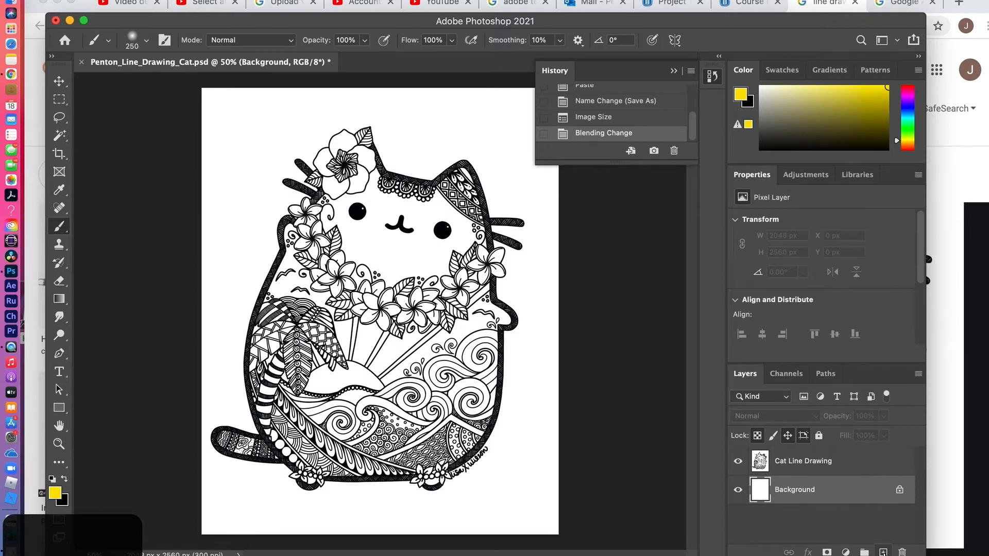
left_click(883, 552)
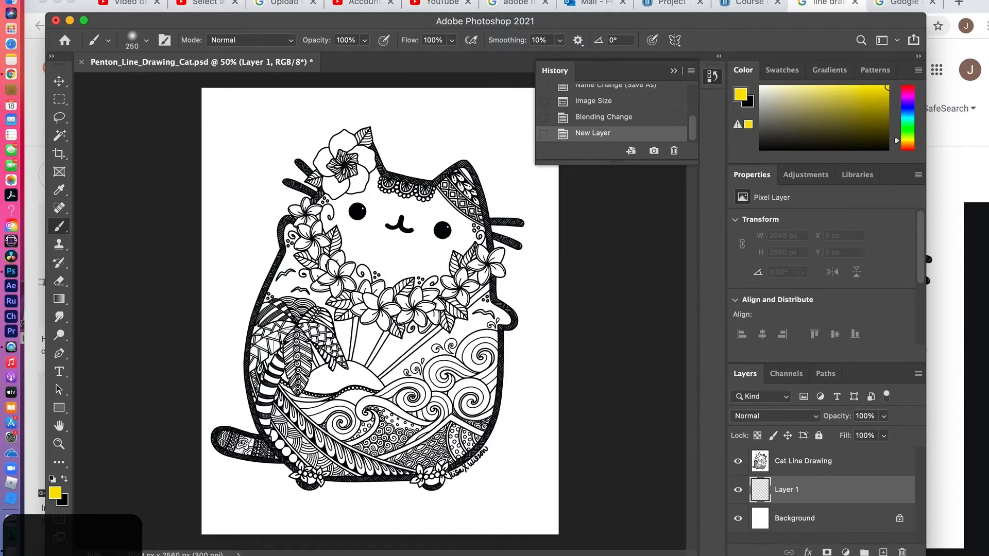
Select the white interior of the sun with the Magic Wand on the Cat Line Drawing layer
key("super+equal")
key("super+equal")
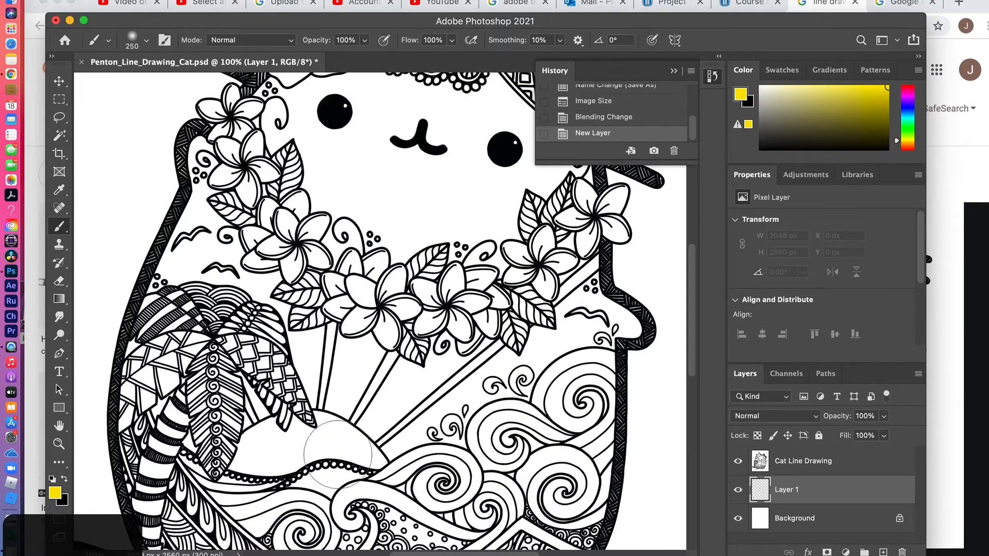
scroll(337, 455, "down", 5)
scroll(337, 454, "left", 3)
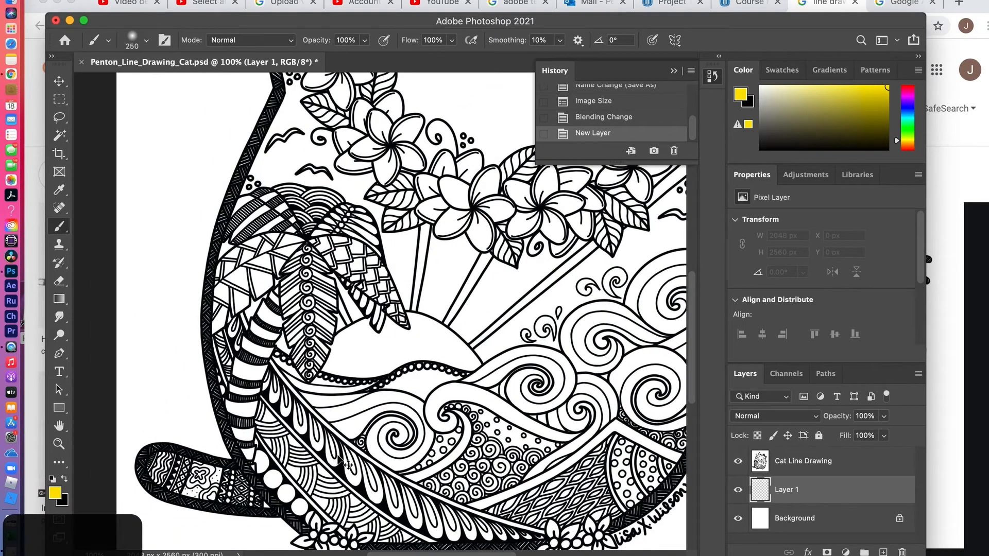
key("super+equal")
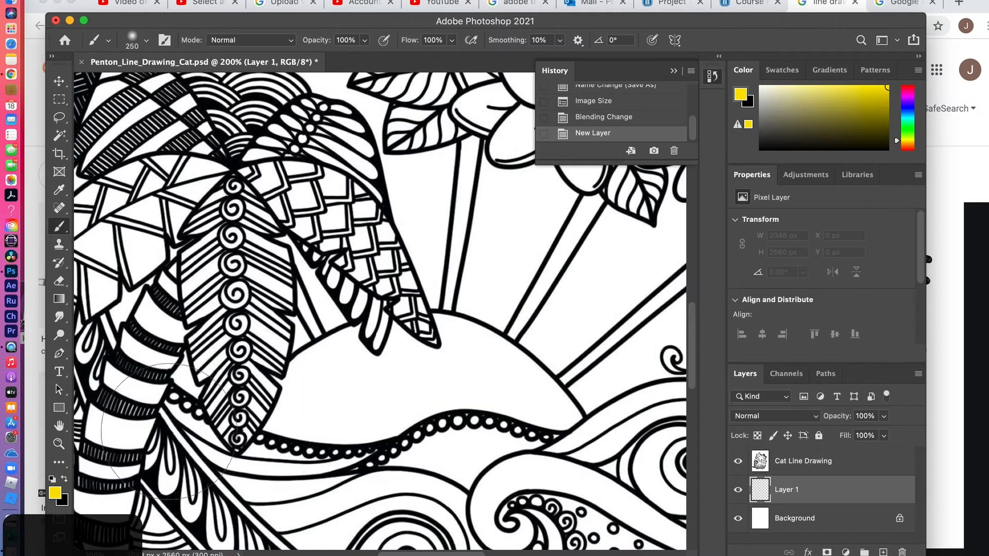
left_click(58, 444)
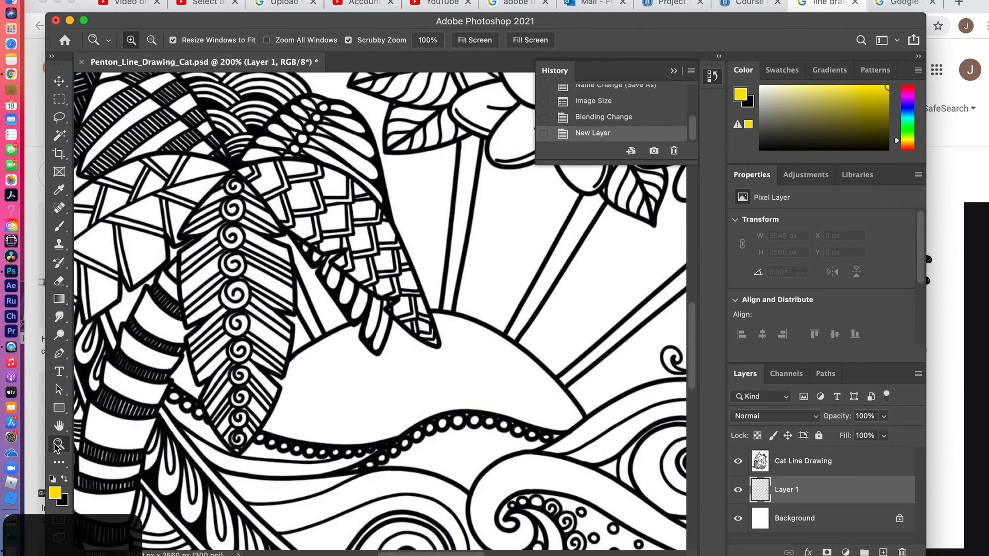
left_click(409, 395)
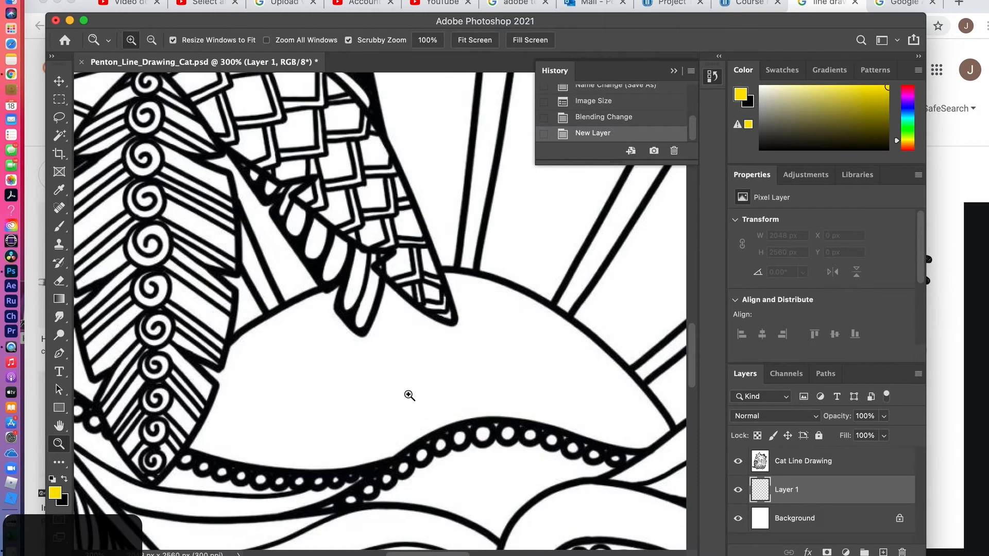
key("alt")
left_click(410, 395, "alt")
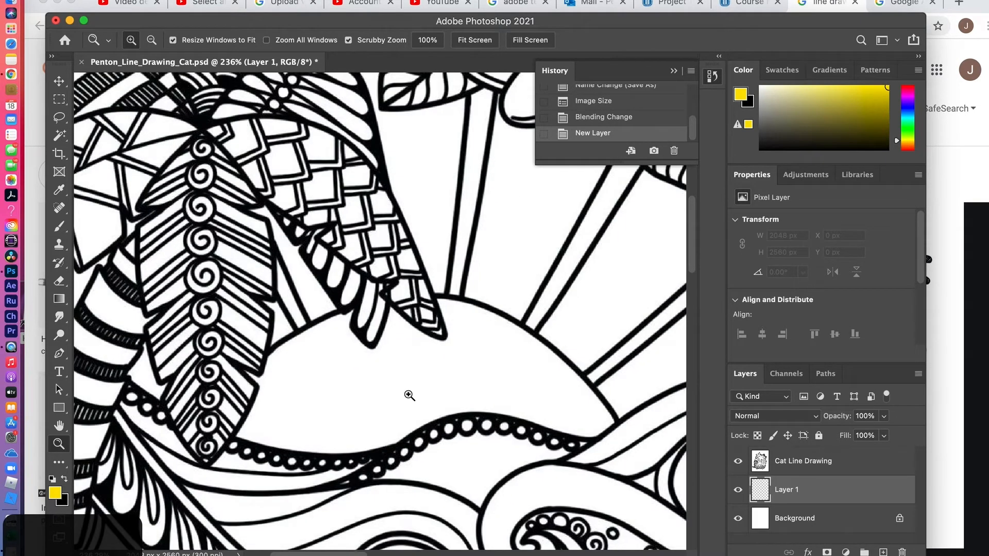
left_click(408, 395)
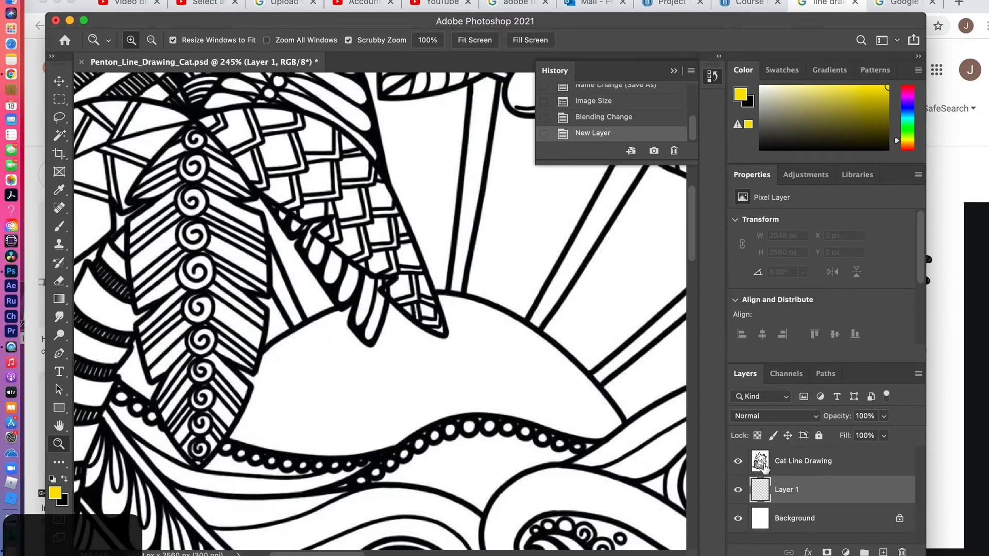
left_click(808, 464)
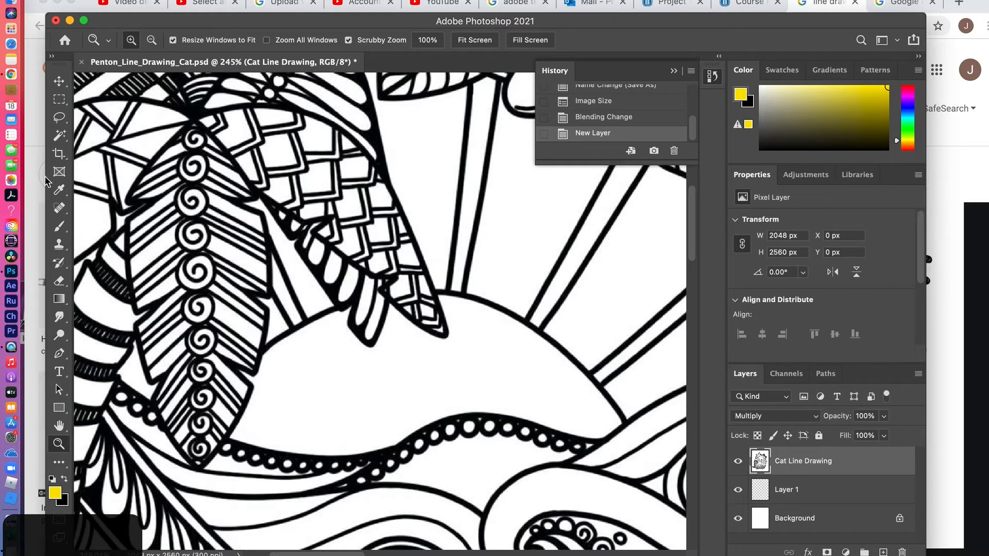
left_click(58, 136)
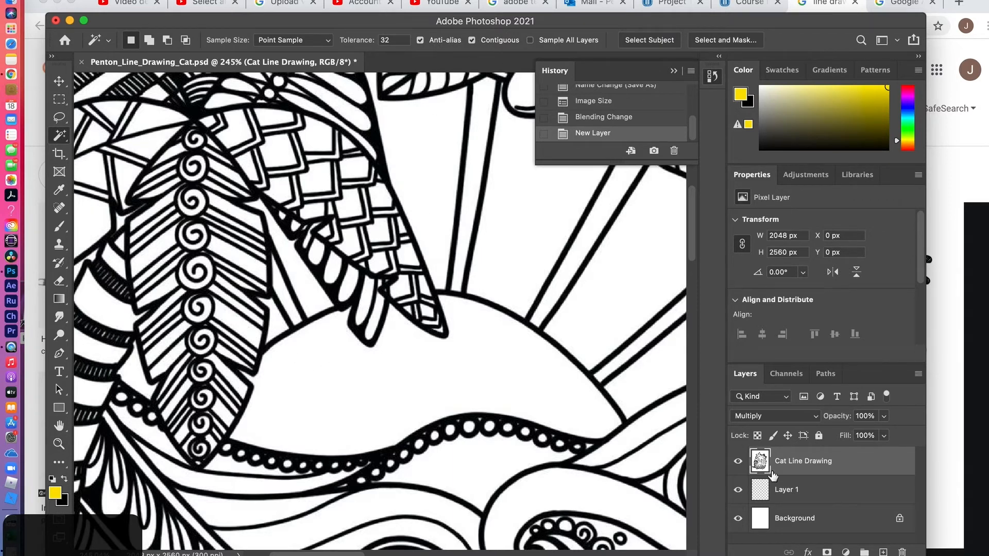
left_click(406, 396)
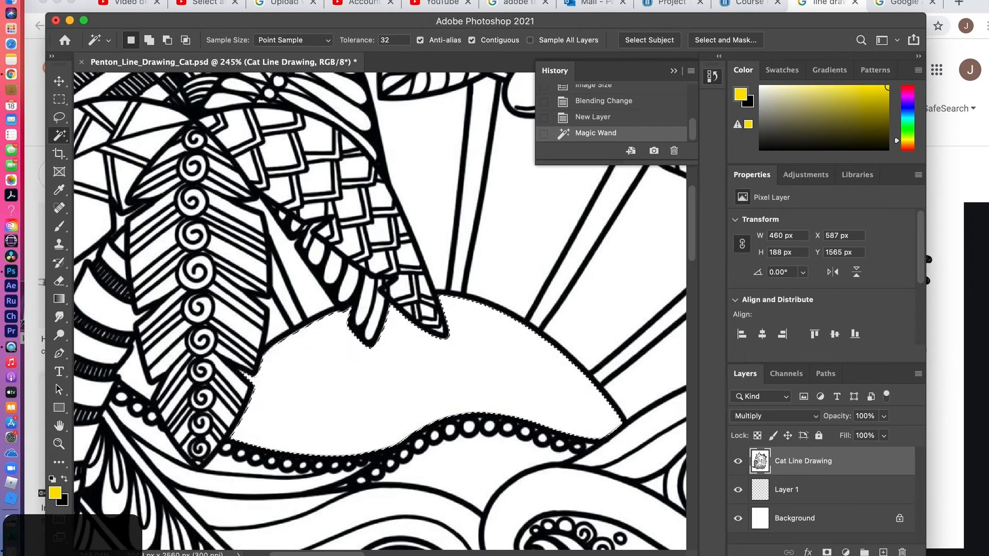
Expand the sun selection by 2 pixels
left_click(297, 2)
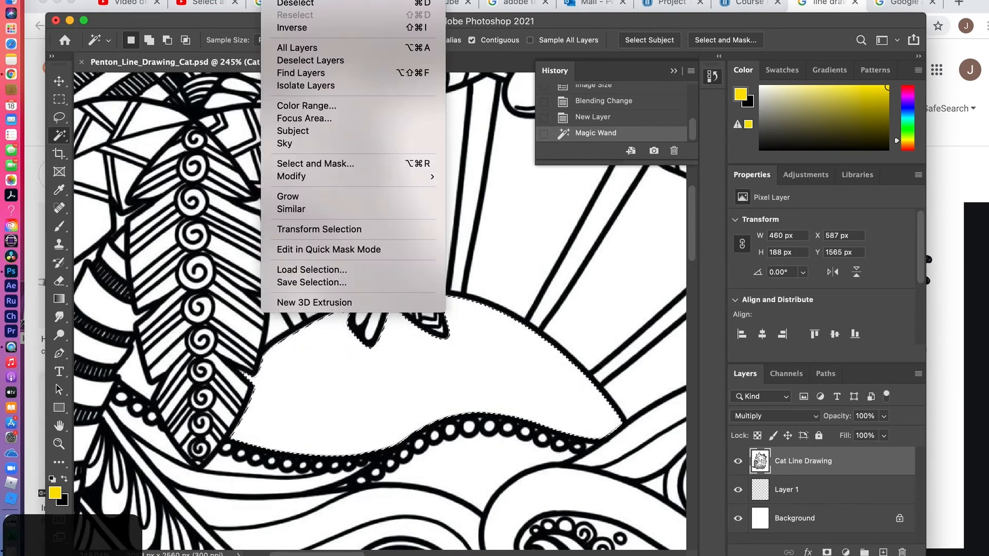
mouse_move(291, 177)
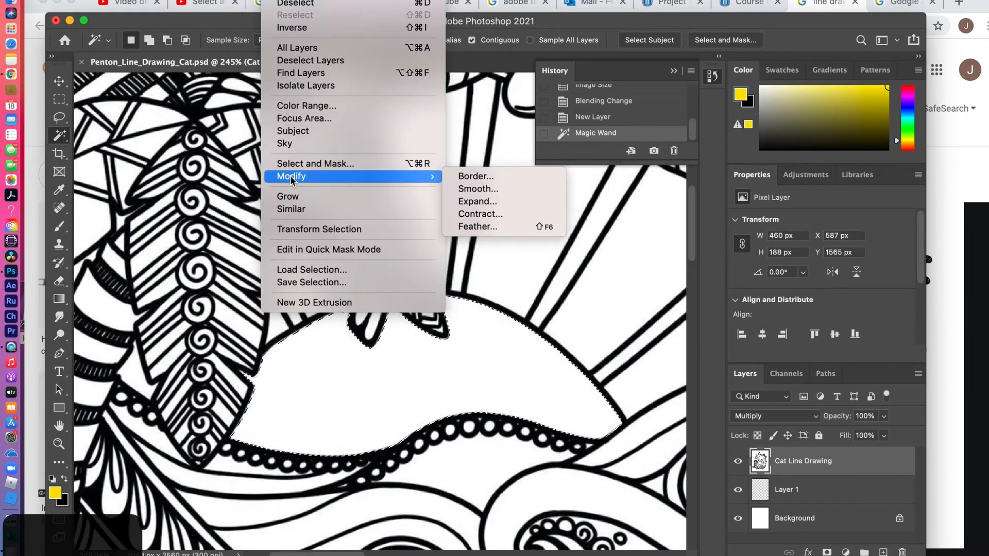
left_click(486, 201)
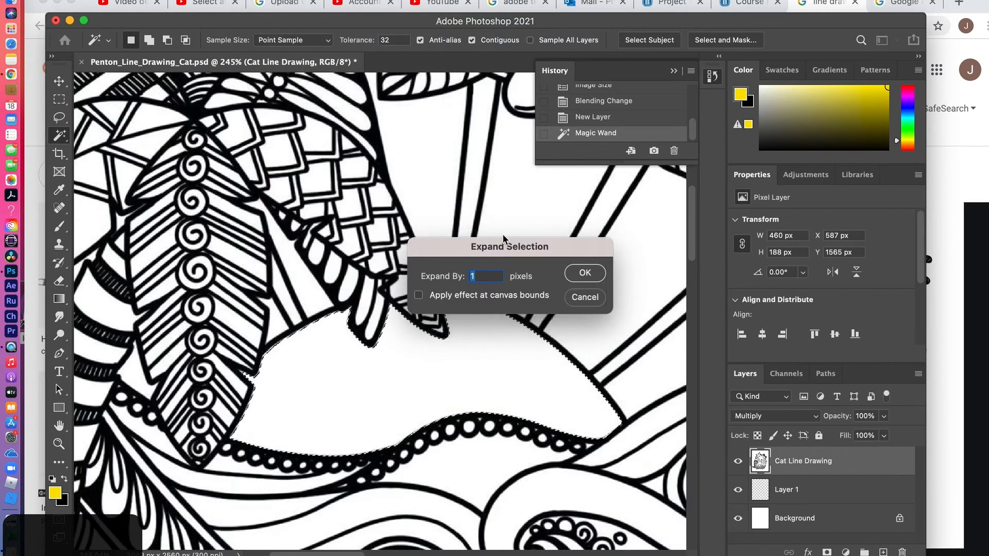
left_click_drag(503, 238, 636, 236)
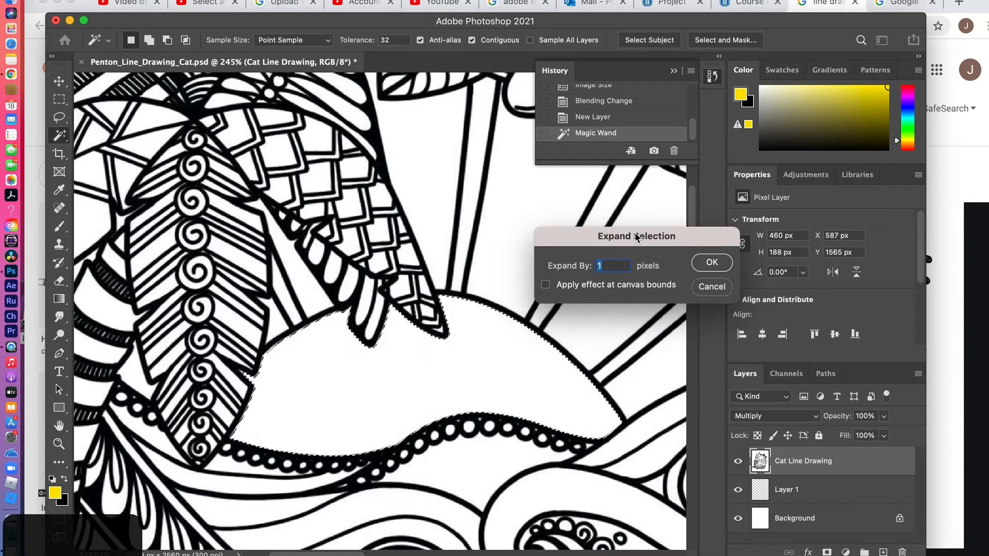
type("2")
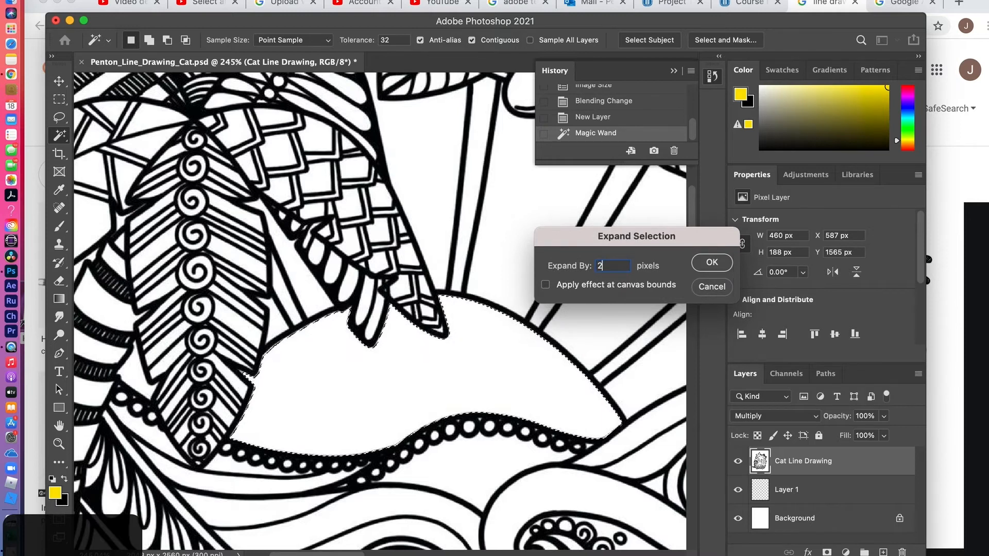
left_click(709, 262)
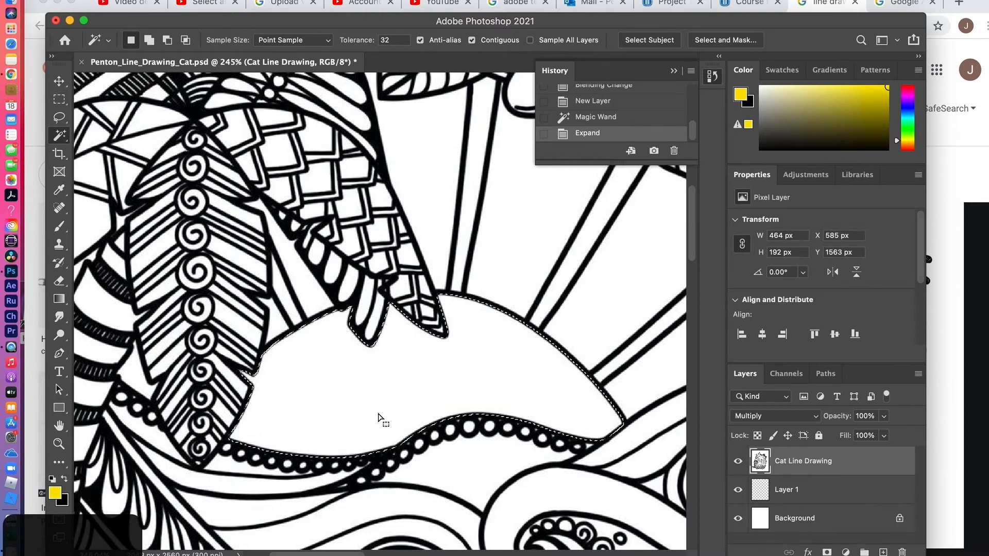
Rename the empty layer below the line drawing as Sun Yellow
left_click(787, 490)
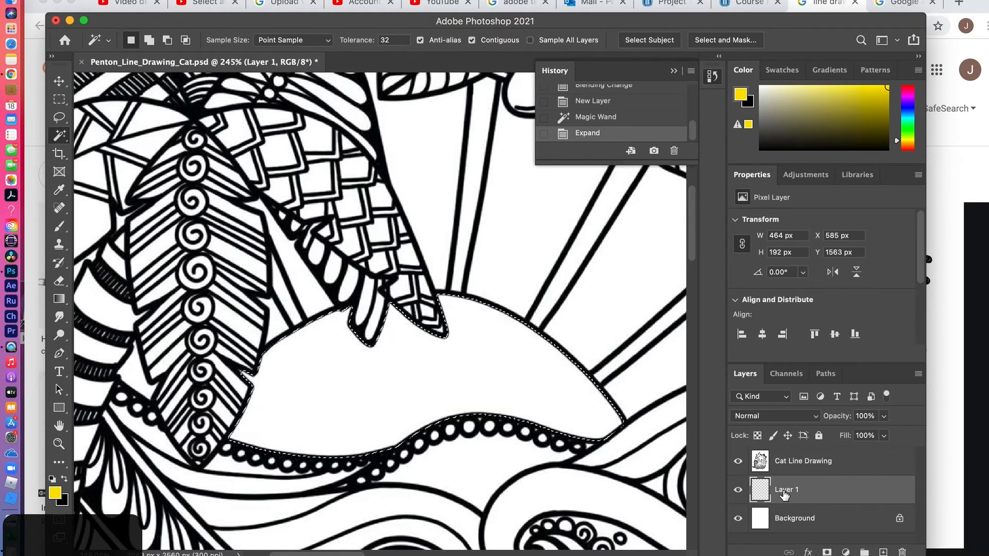
double_click(783, 493)
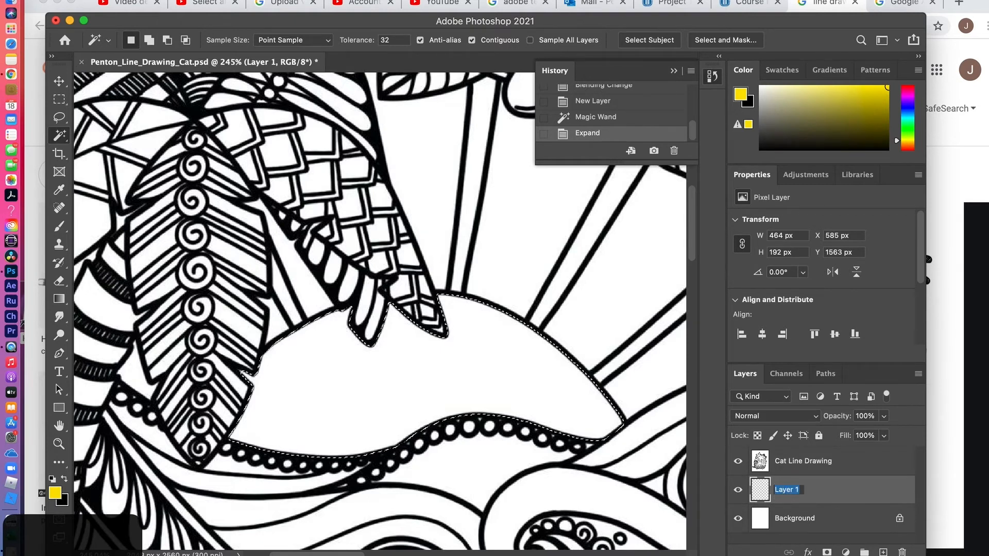
type("Sun Ye")
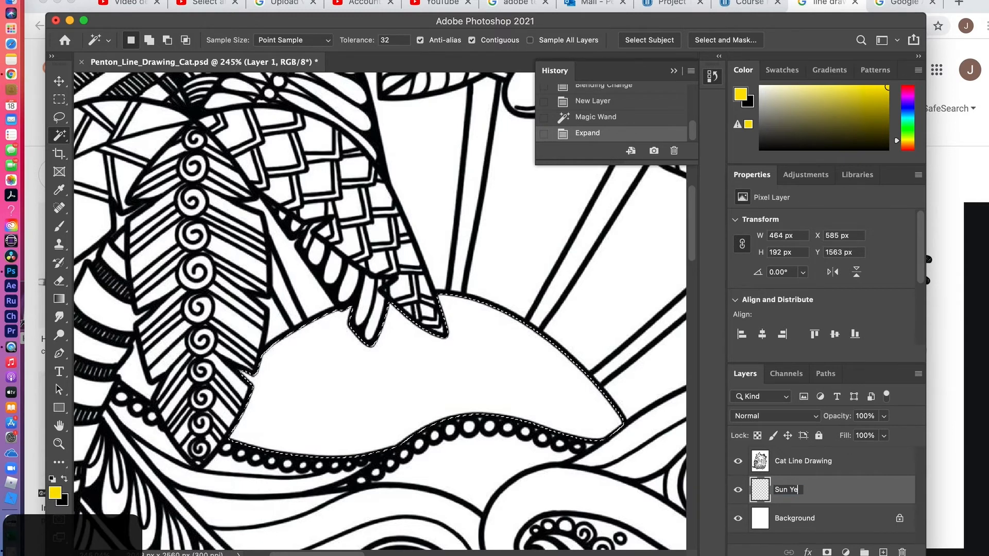
type("llow")
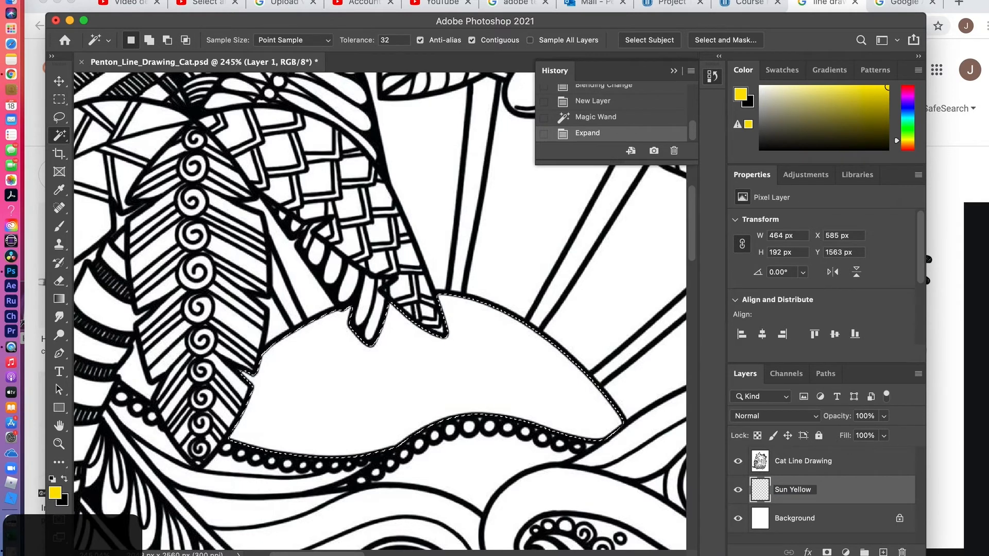
key("Return")
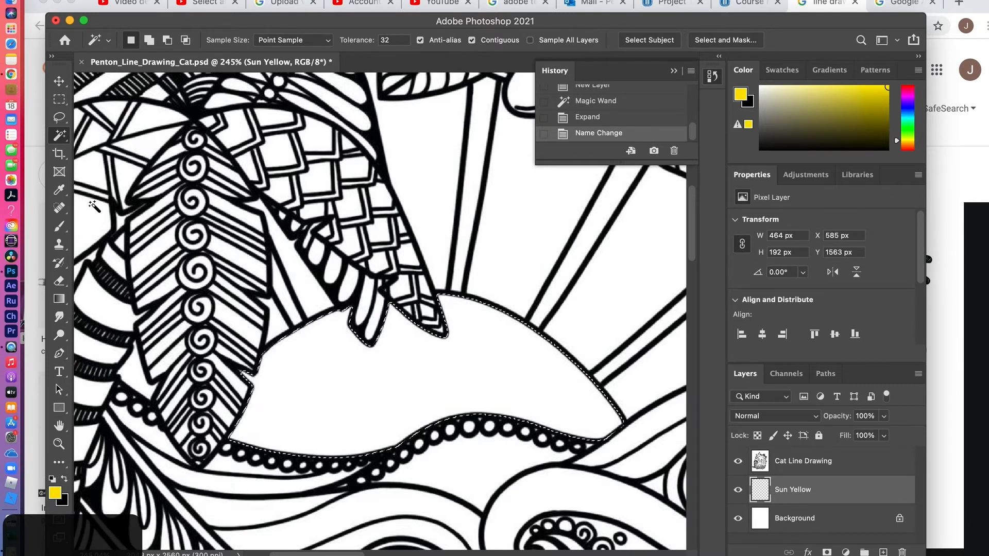
Paint the selected sun area yellow with the Brush on the Sun Yellow layer, and revert the painting
left_click(58, 228)
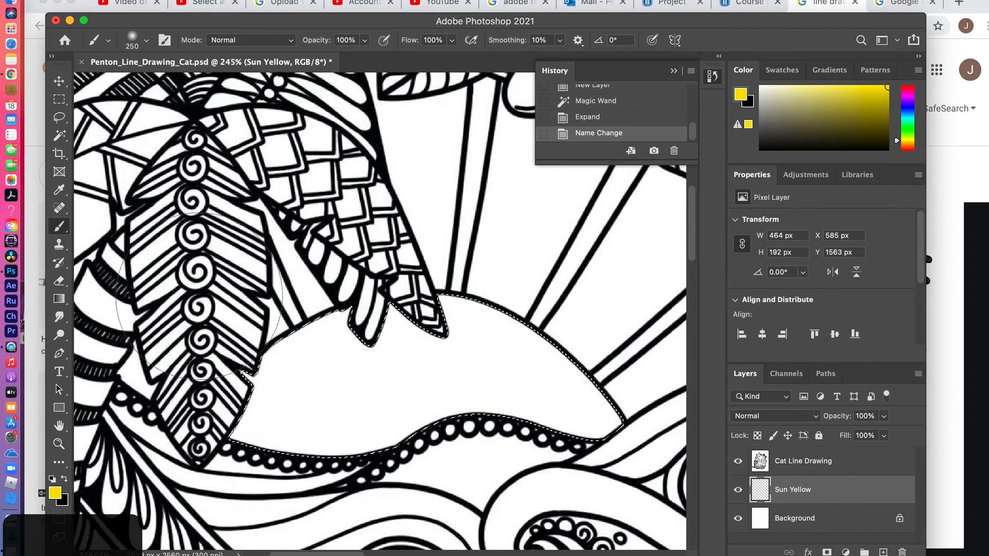
mouse_move(298, 387)
left_mouse_down()
mouse_move(265, 390)
mouse_move(463, 375)
mouse_move(585, 409)
mouse_move(530, 354)
mouse_move(519, 367)
left_mouse_up()
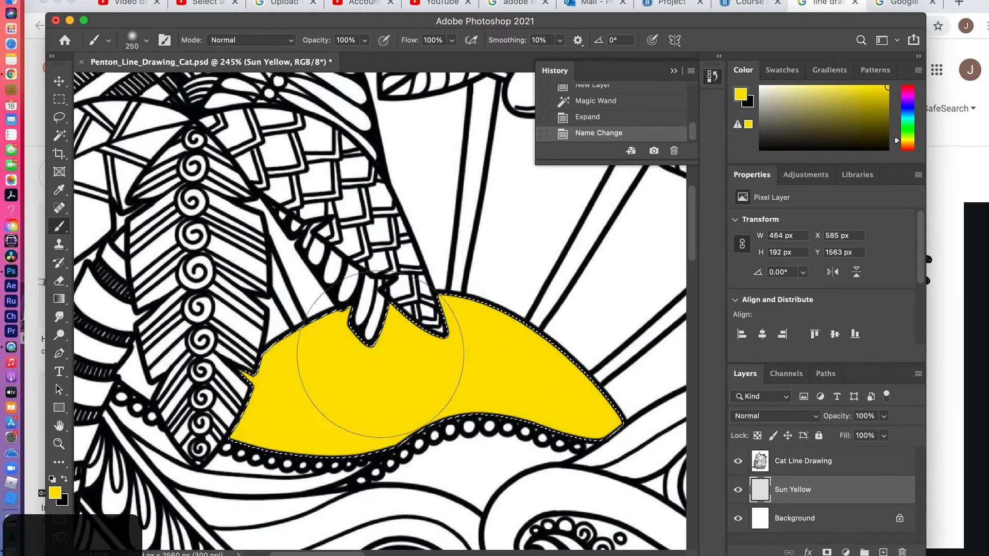
left_click(223, 422)
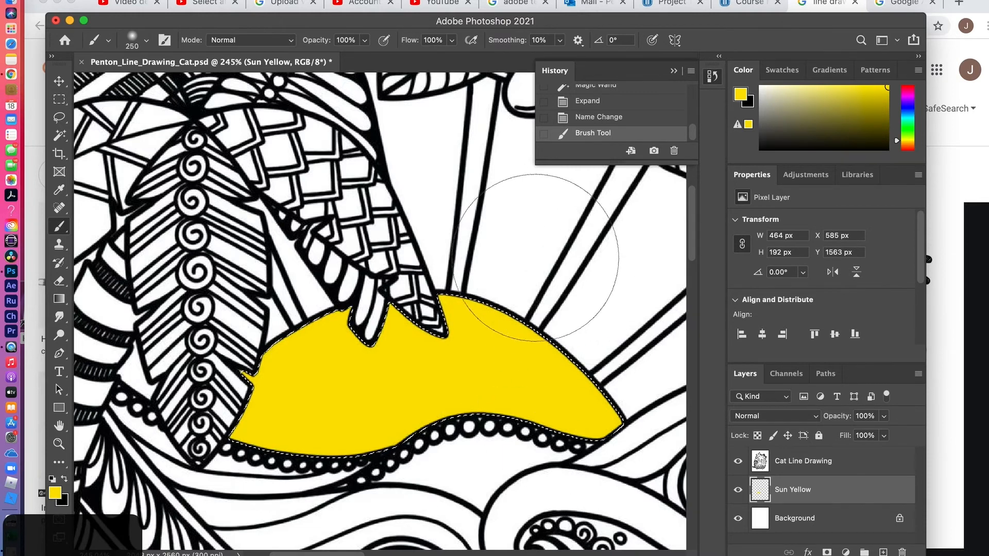
left_click(598, 119)
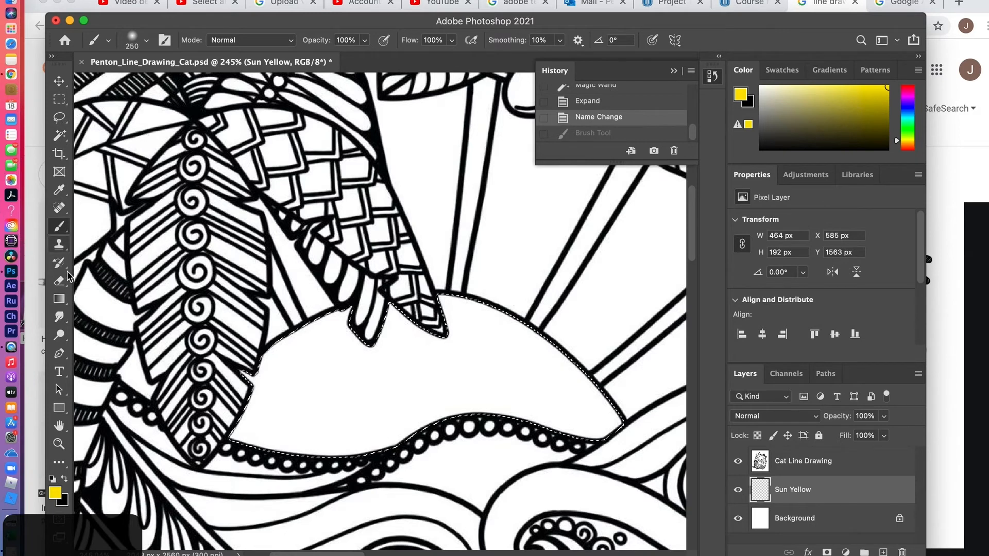
Fill the selected sun area with the yellow foreground color using the Paint Bucket, and revert the fill
left_click(59, 299)
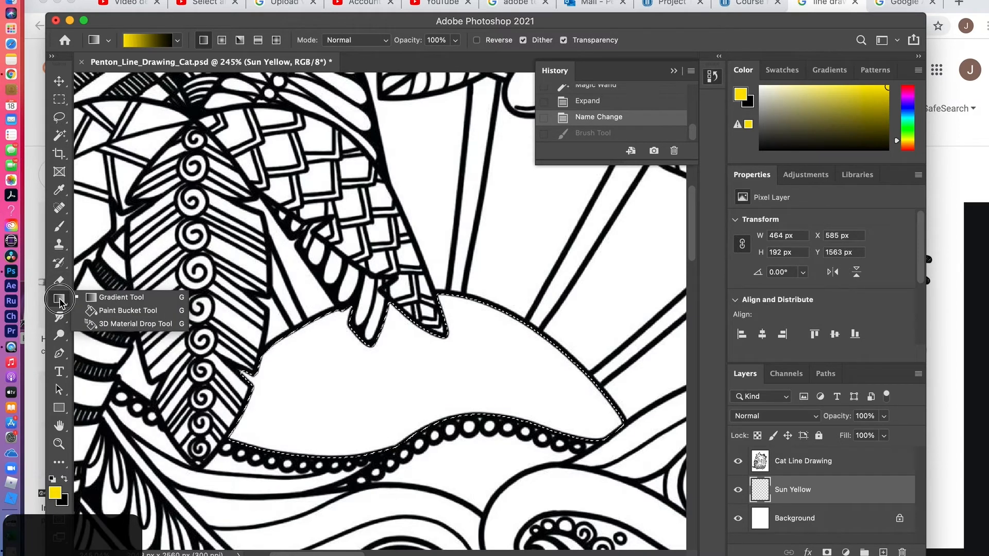
left_click(110, 311)
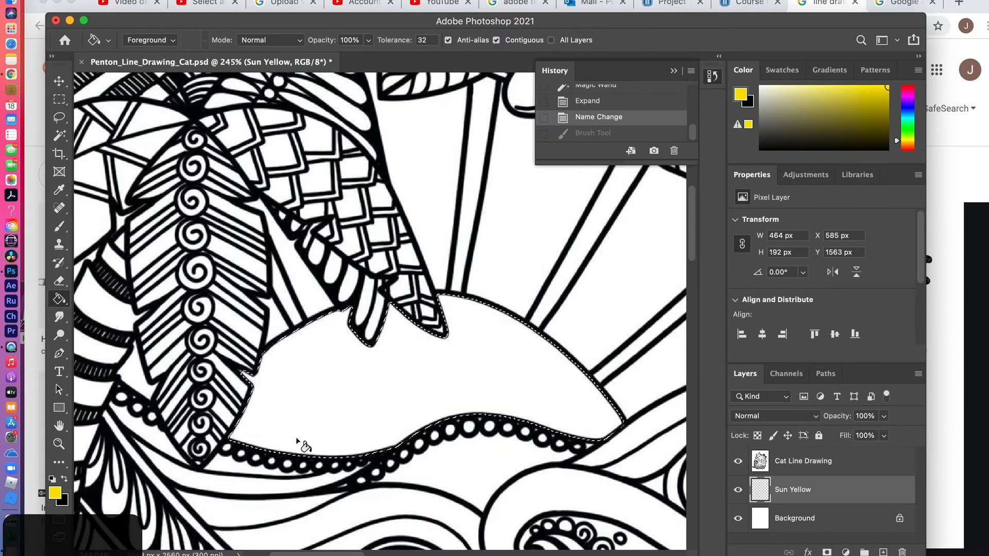
left_click(380, 384)
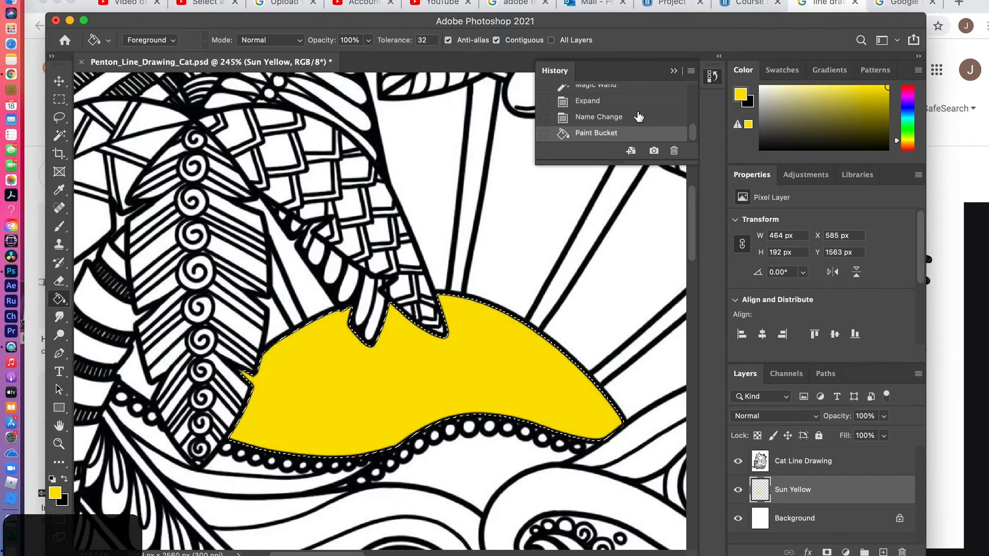
left_click(591, 117)
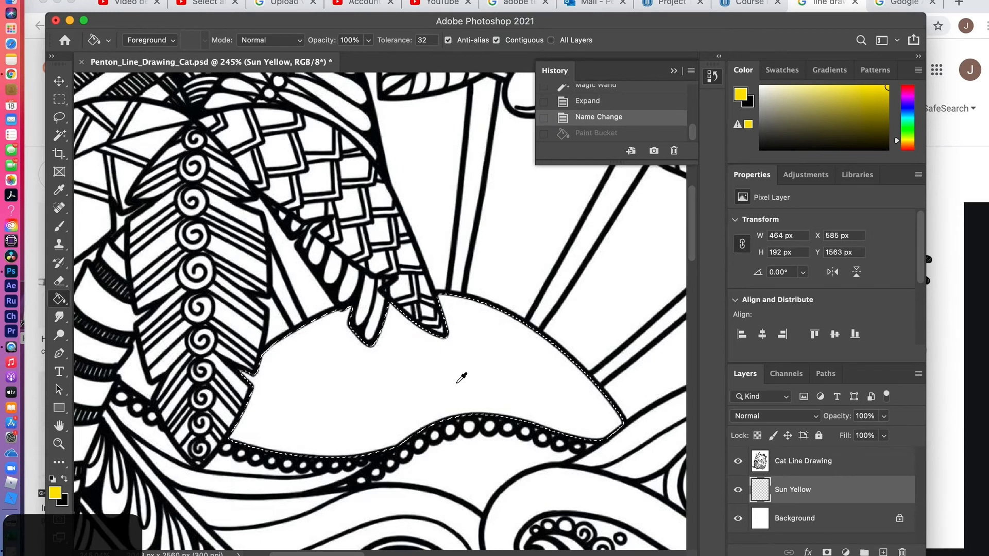
Fill the selected sun with the yellow foreground color and adjust it with Hue/Saturation, Hue -8 and Saturation +7
key("alt+BackSpace")
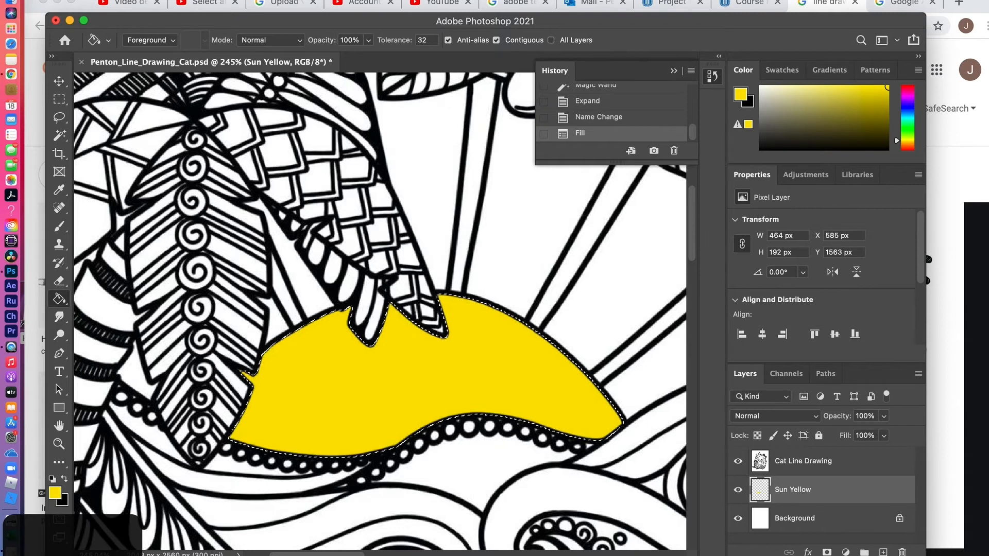
left_click(164, 1)
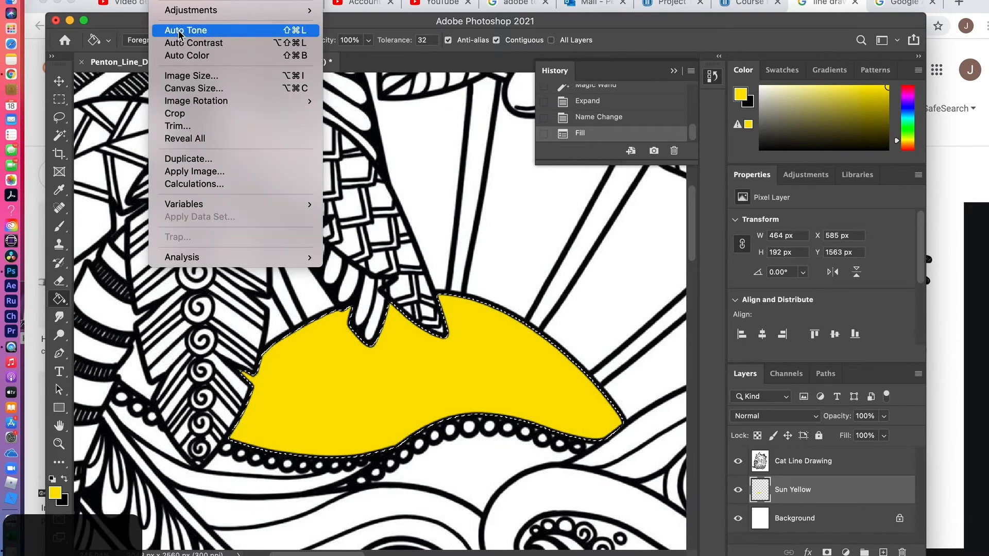
mouse_move(180, 11)
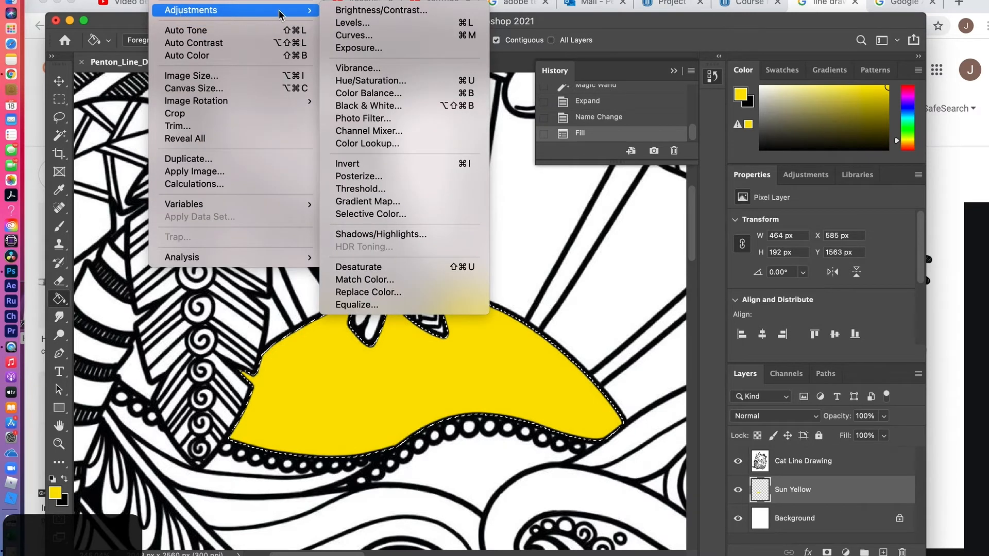
left_click(351, 82)
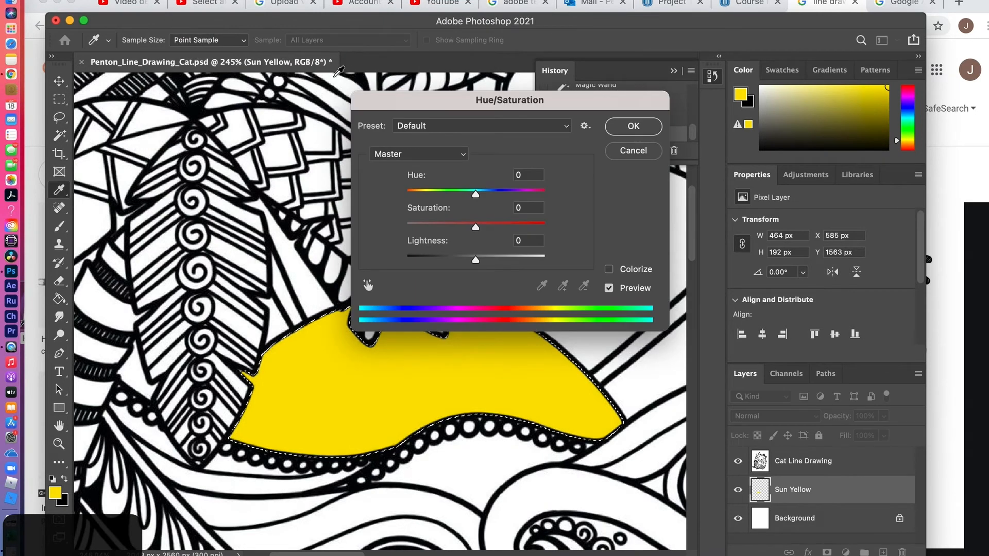
left_click_drag(480, 99, 696, 83)
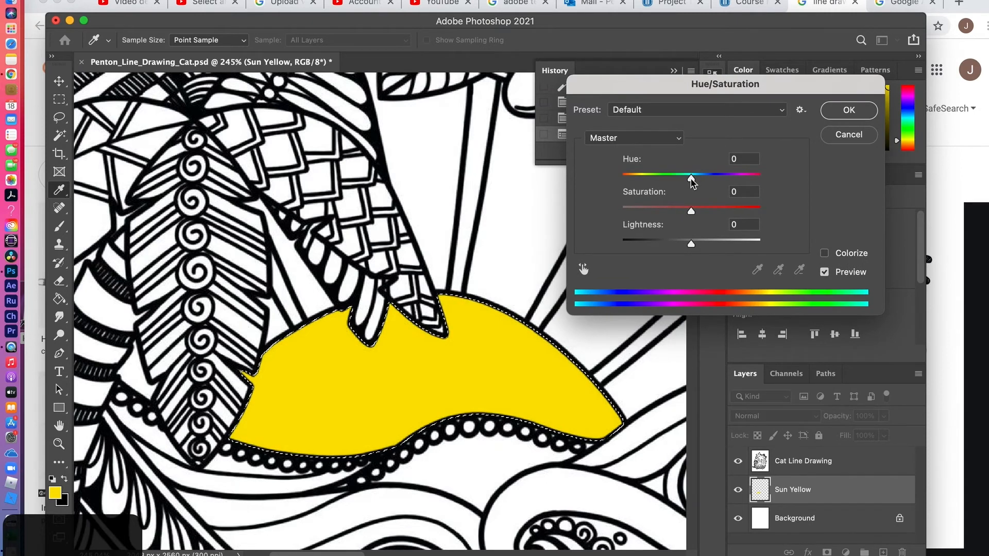
mouse_move(693, 180)
left_mouse_down()
mouse_move(752, 190)
mouse_move(673, 189)
mouse_move(690, 188)
left_mouse_up()
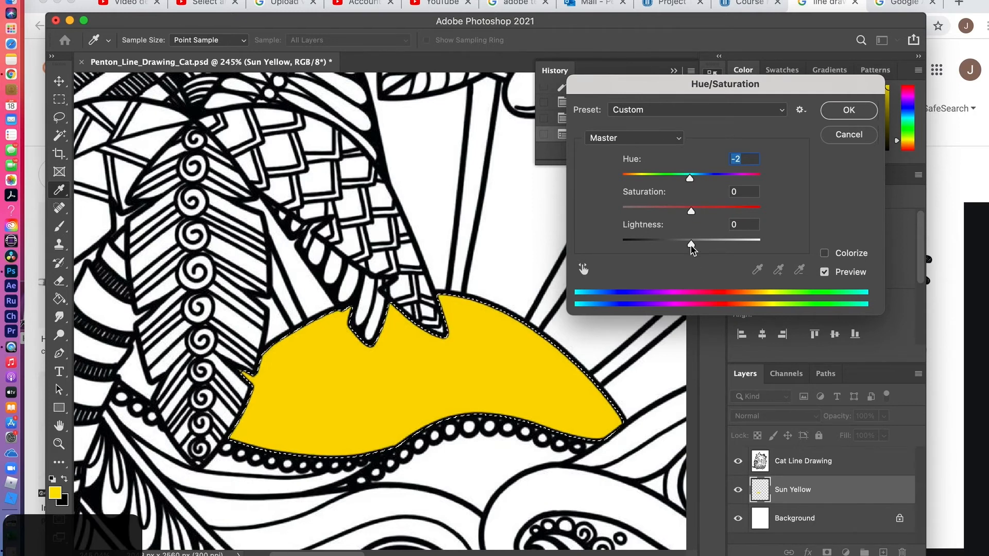
left_click_drag(694, 247, 698, 245)
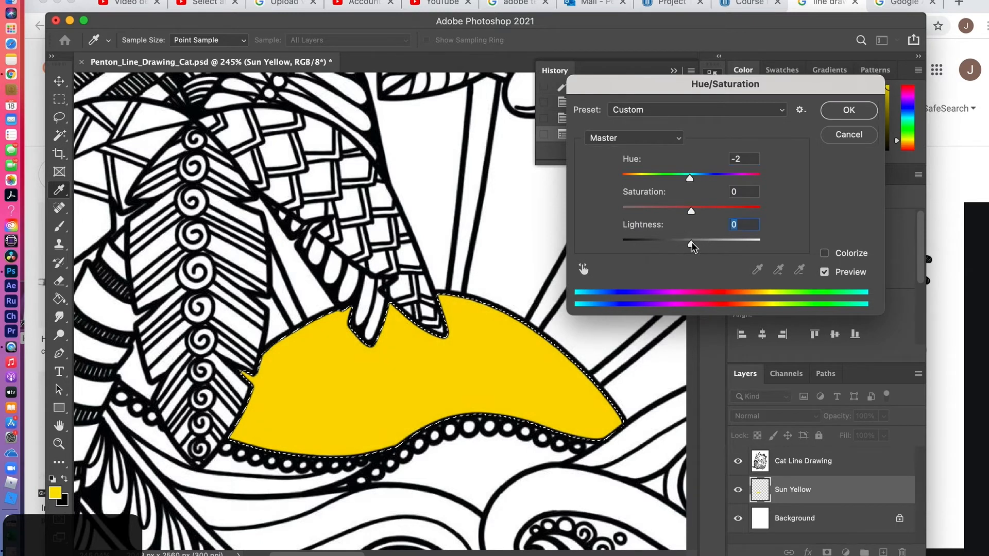
mouse_move(691, 214)
left_mouse_down()
mouse_move(720, 212)
mouse_move(671, 213)
mouse_move(716, 215)
mouse_move(703, 214)
left_mouse_up()
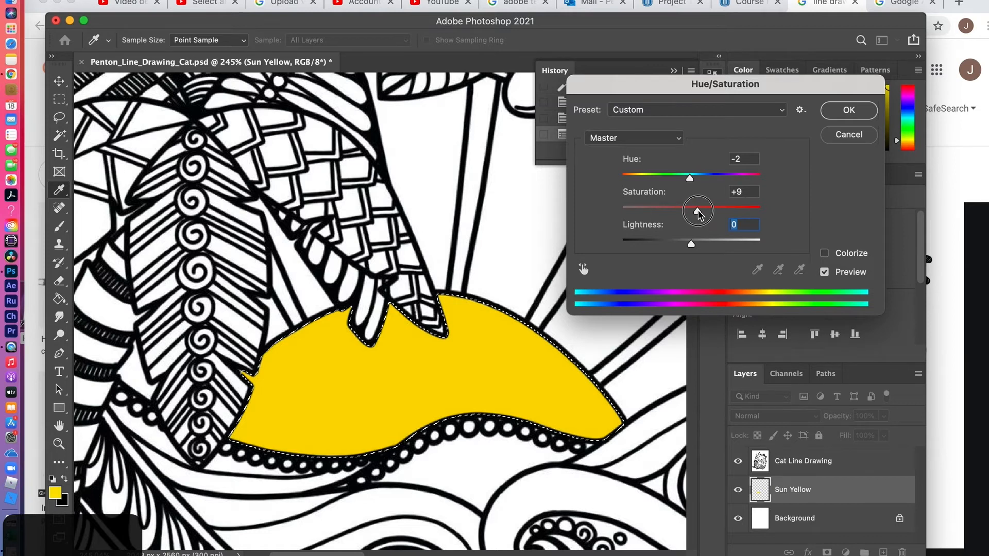
left_click_drag(699, 214, 698, 212)
left_click_drag(690, 179, 687, 181)
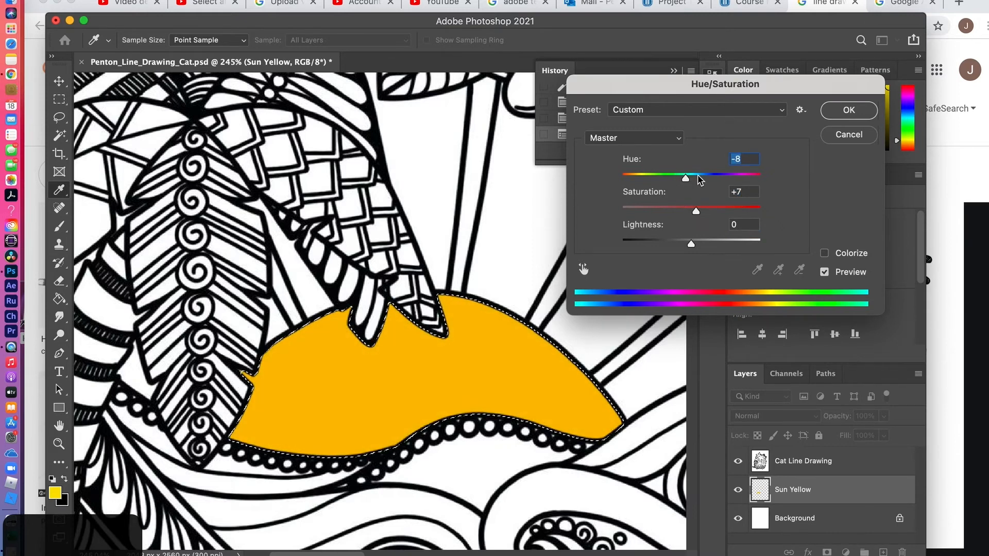
left_click(847, 111)
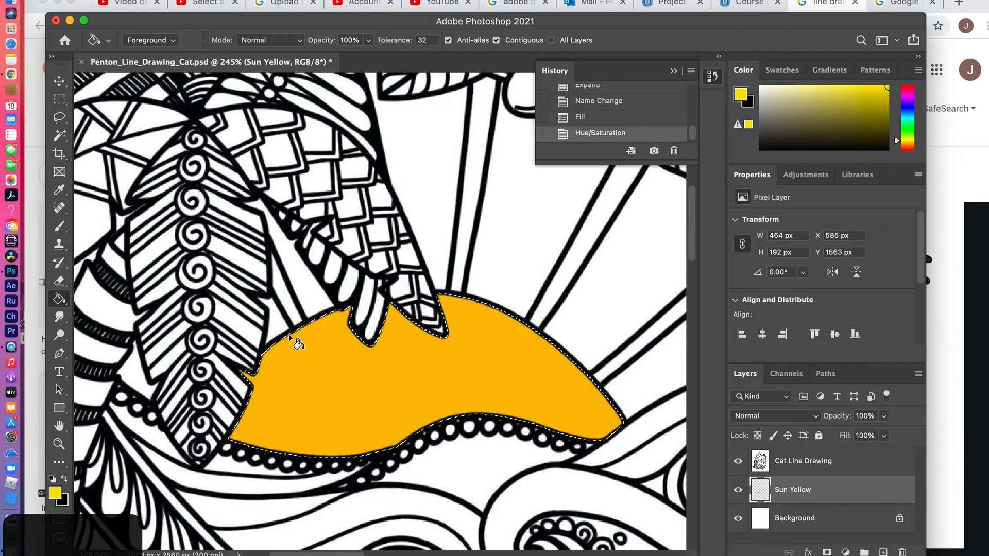
Set the foreground color to the sun's orange-yellow, fbbe00, by sampling the filled sun
left_click(56, 495)
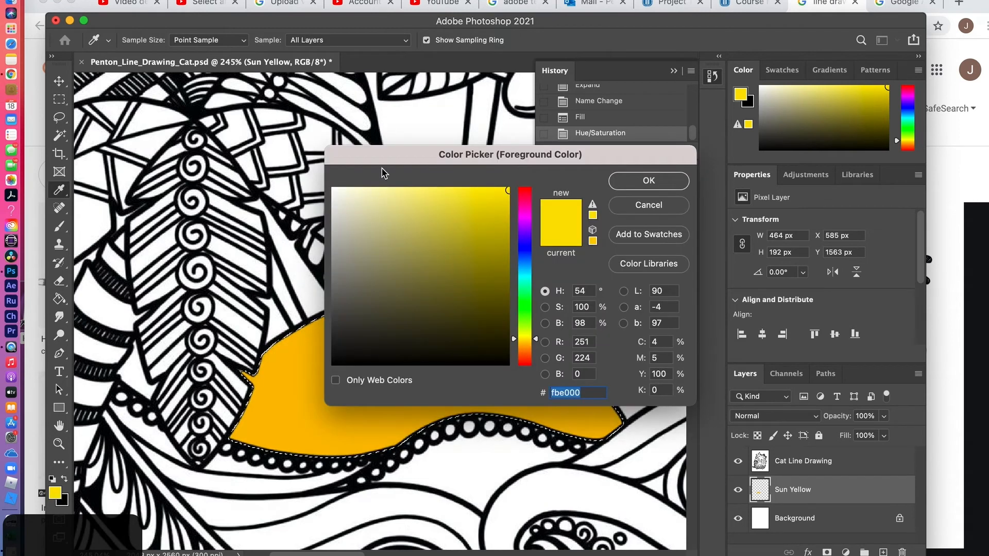
left_click_drag(388, 157, 611, 154)
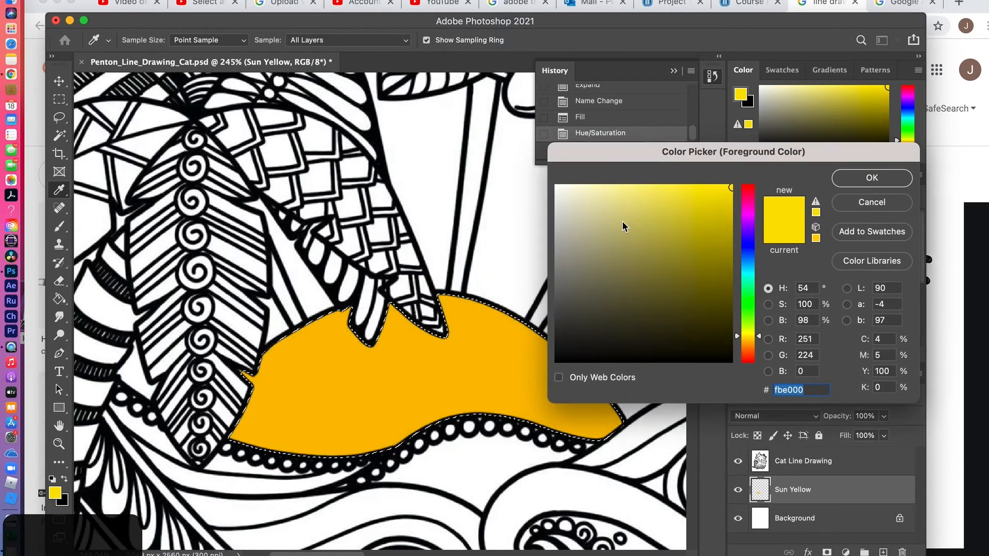
left_click(485, 338)
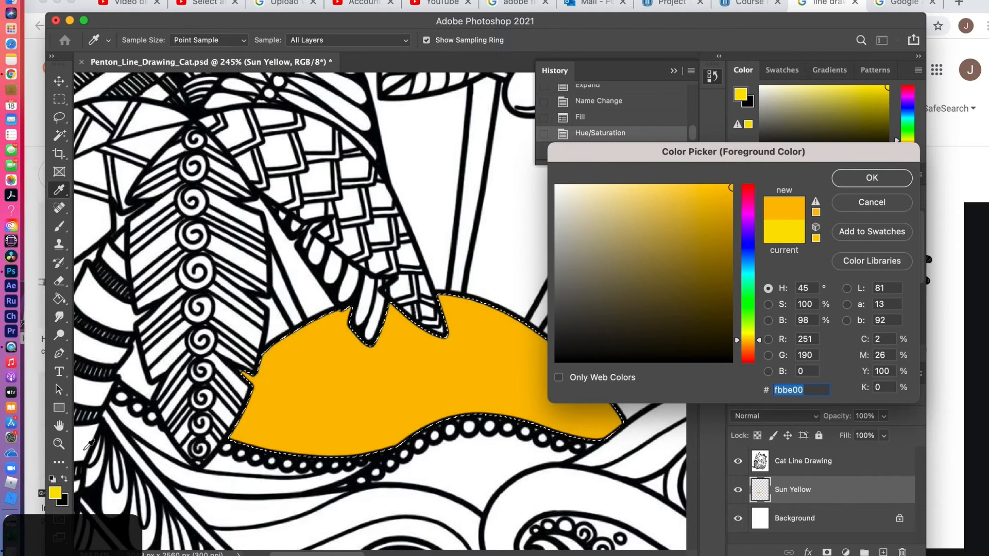
left_click(871, 178)
key("g")
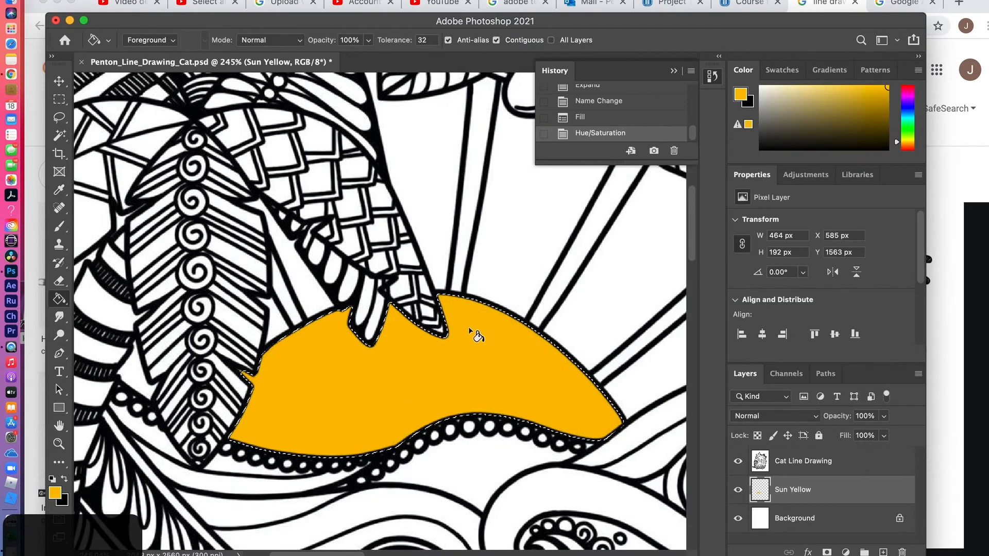
Rename the Sun Yellow layer as Sun
double_click(798, 490)
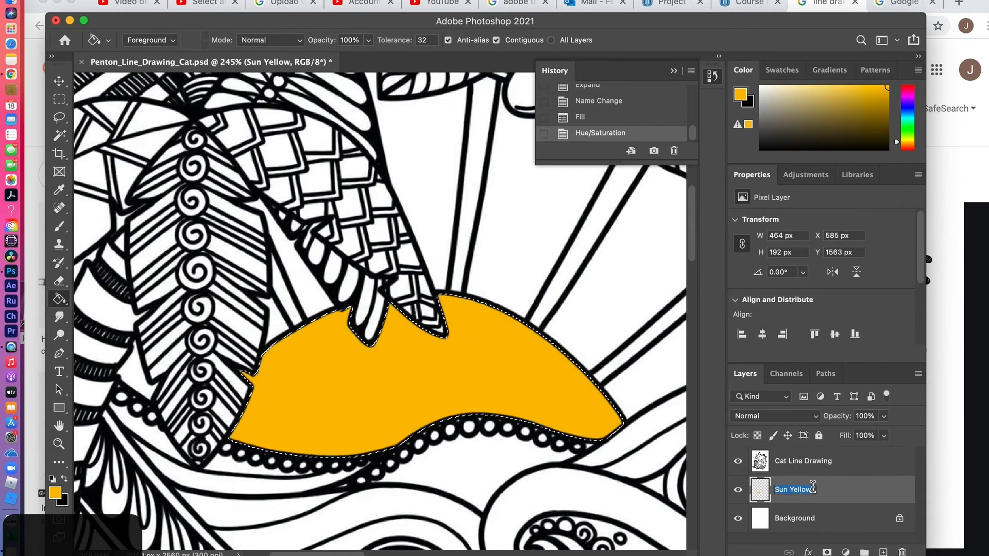
left_click(816, 497)
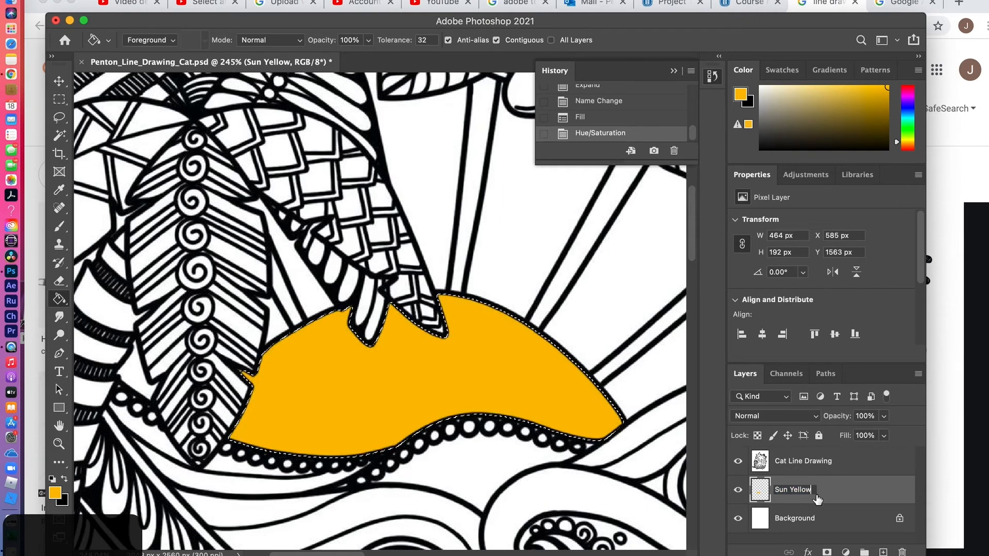
key("BackSpace")
key("BackSpace")
key("BackSpace")
key("BackSpace")
key("BackSpace")
key("BackSpace")
key("BackSpace")
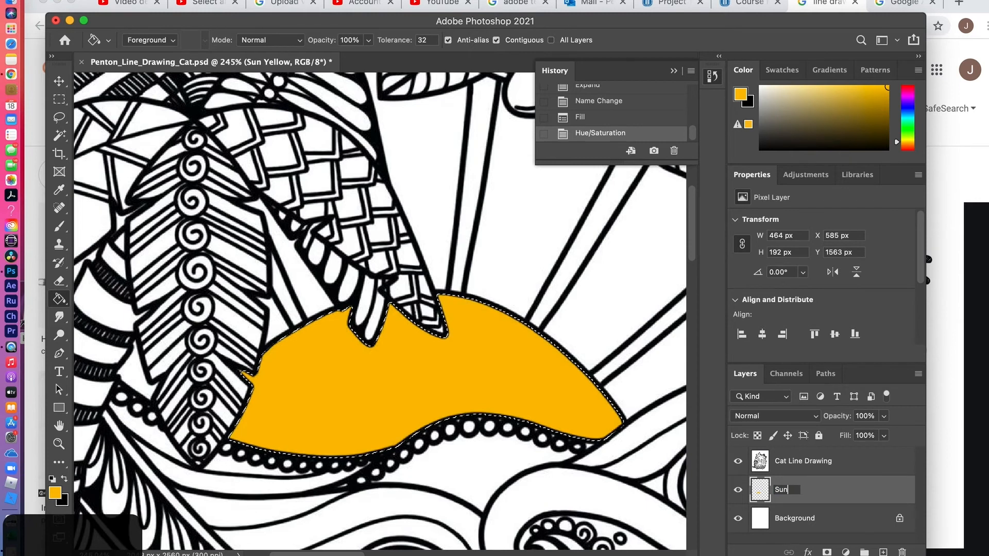
key("Return")
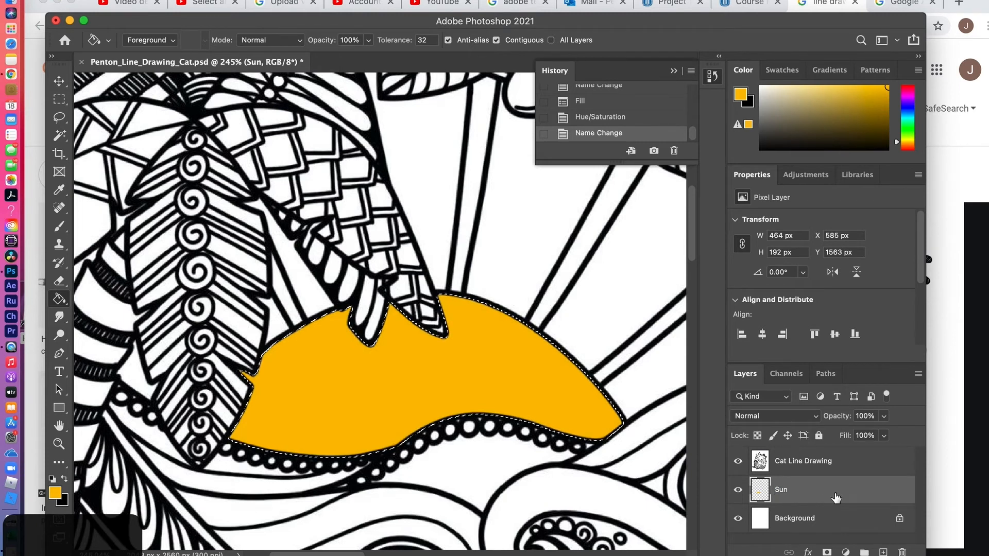
Deselect the sun area
scroll(646, 414, "up", 5)
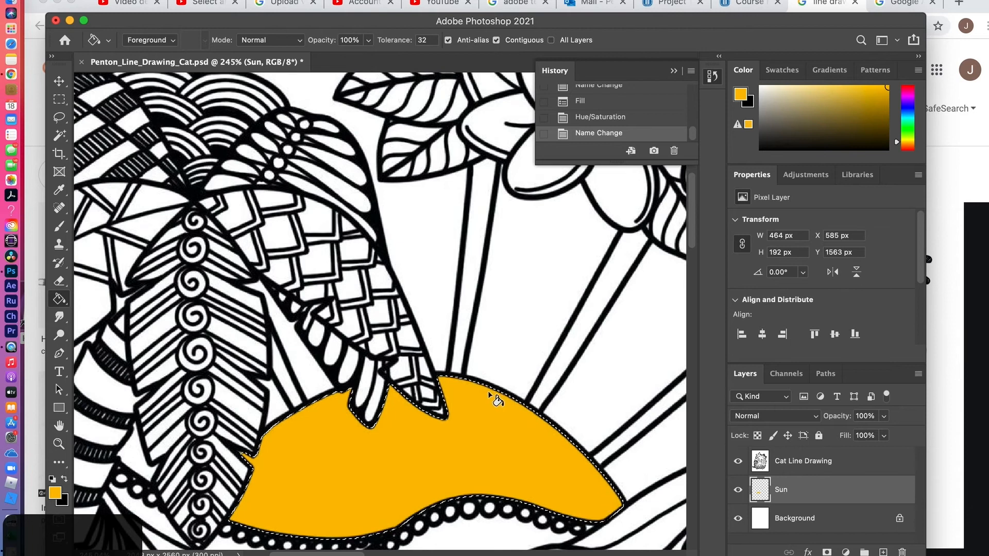
left_click(278, 0)
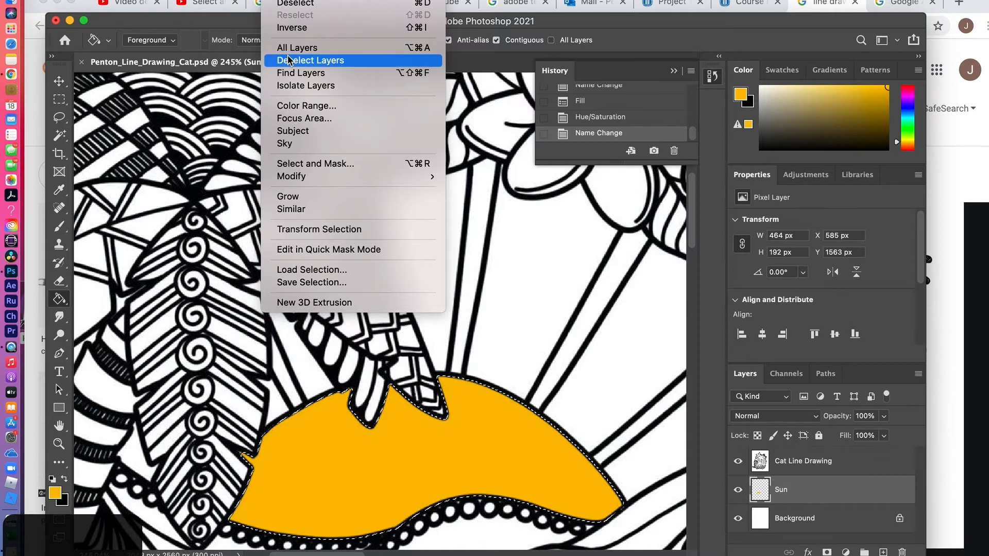
left_click(426, 4)
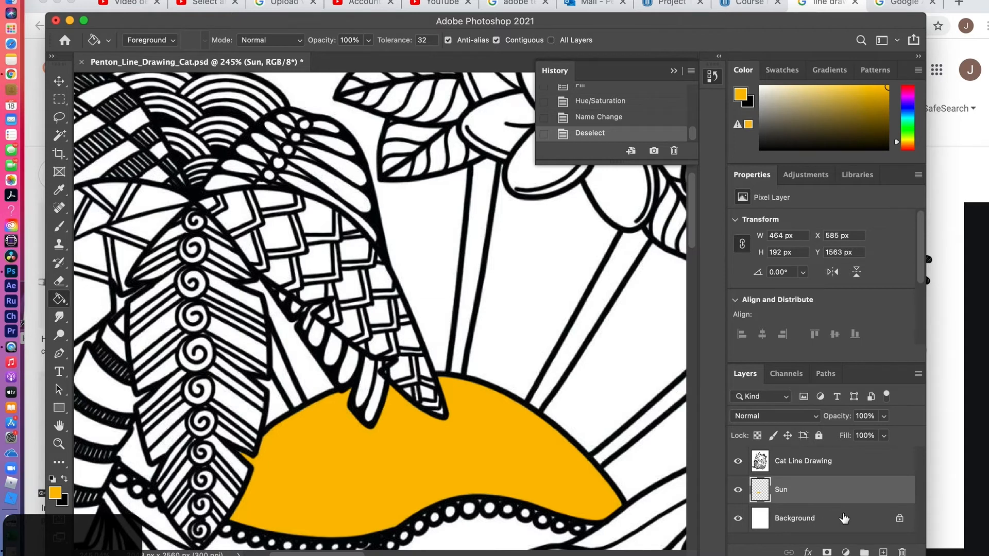
Add a new layer above the Sun layer and name it Sunrays
left_click(883, 553)
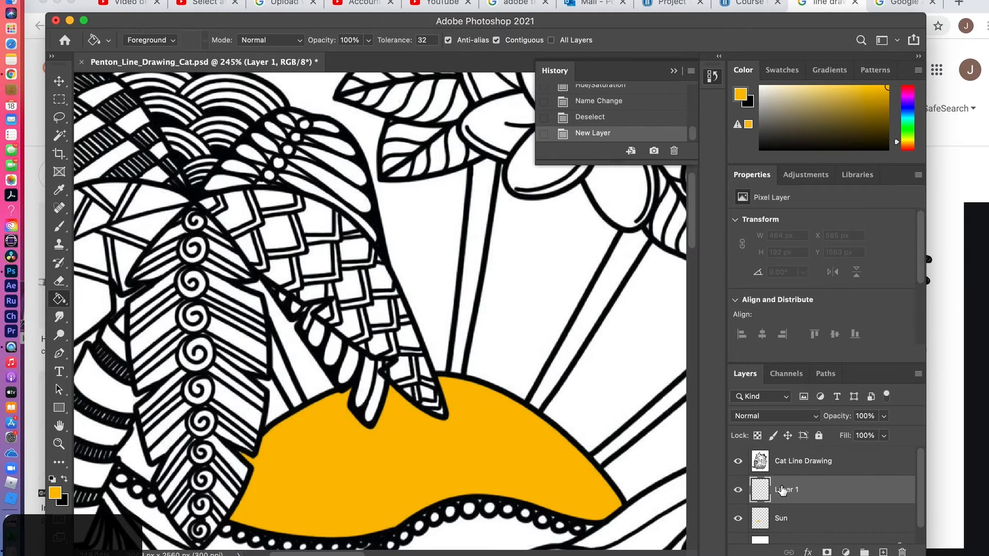
type("S")
left_click(862, 497)
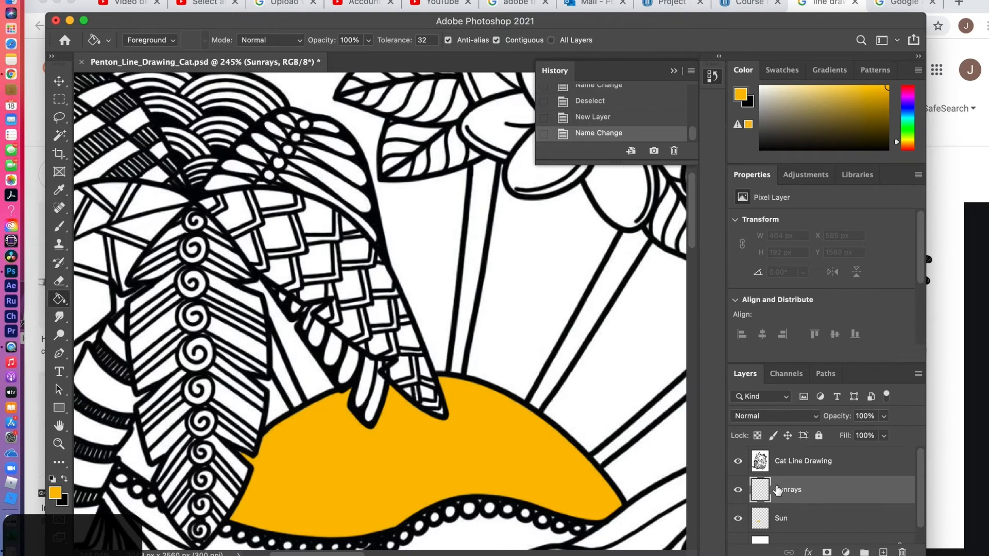
Try filling the sun ray area with the Paint Bucket on the Sunrays layer, and undo the fill
key("super+minus")
key("super+minus")
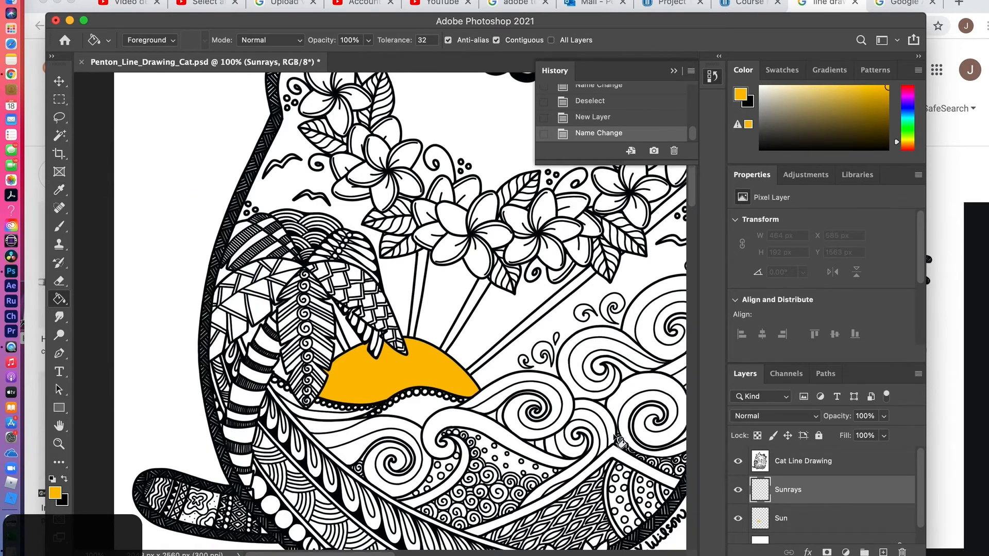
left_click(443, 301)
key("super+z")
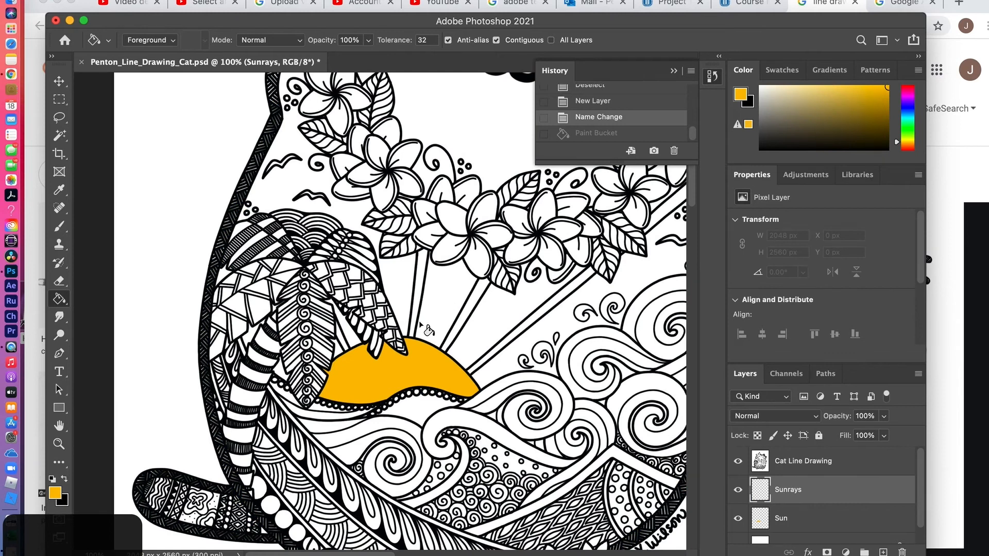
Fill a sun ray with the Paint Bucket on the Cat Line Drawing layer, hide the Sunrays layer, and revert both changes
key("super+equal")
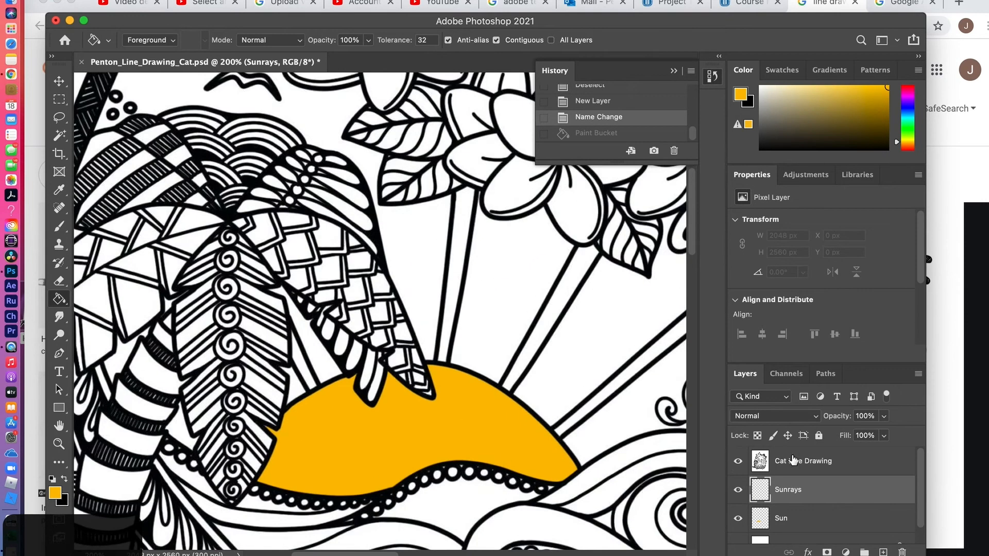
left_click(804, 461)
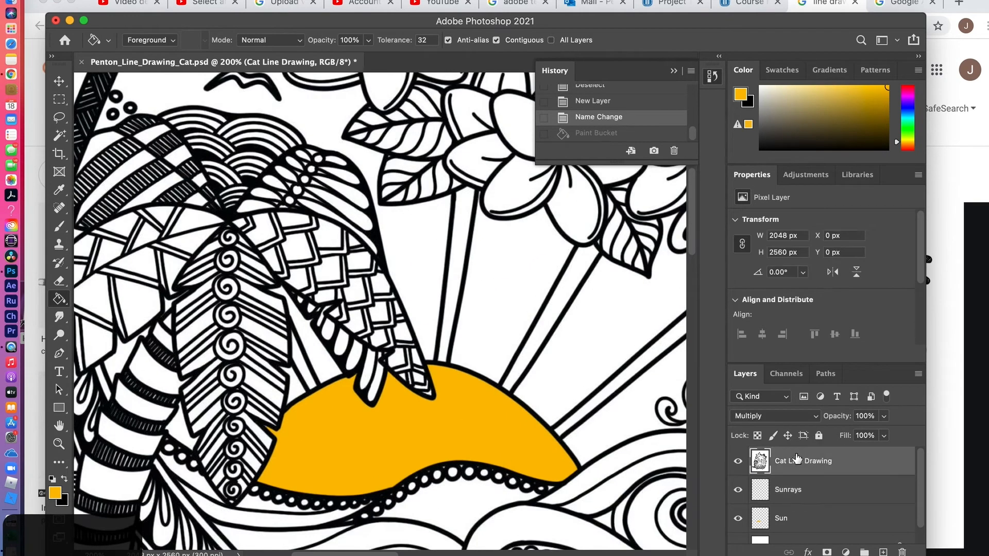
left_click(453, 281)
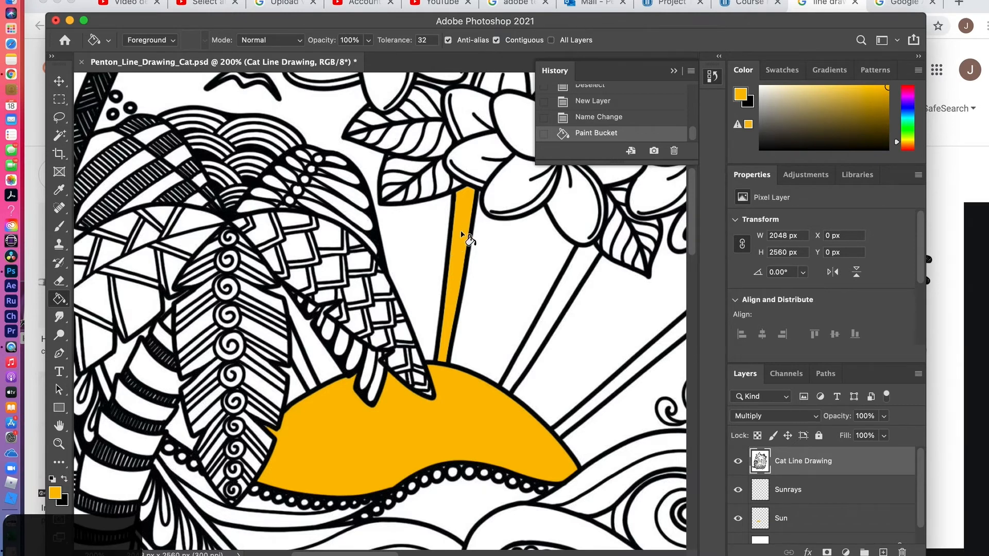
left_click(737, 490)
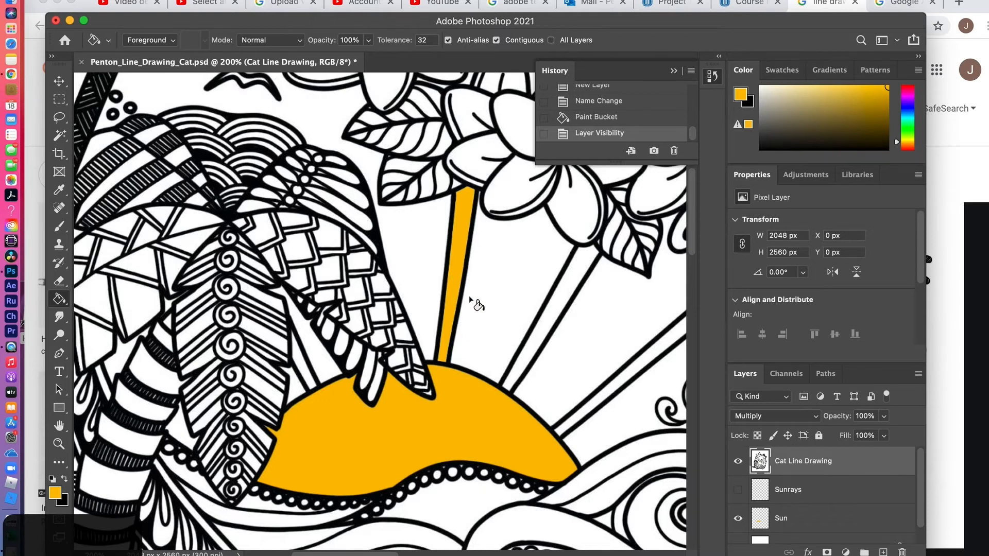
key("super+z")
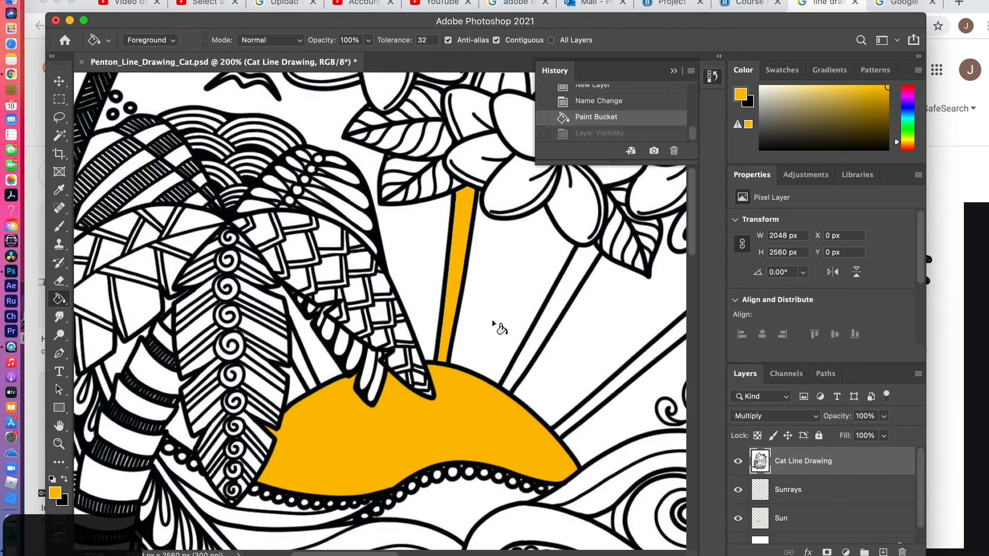
left_click(596, 102)
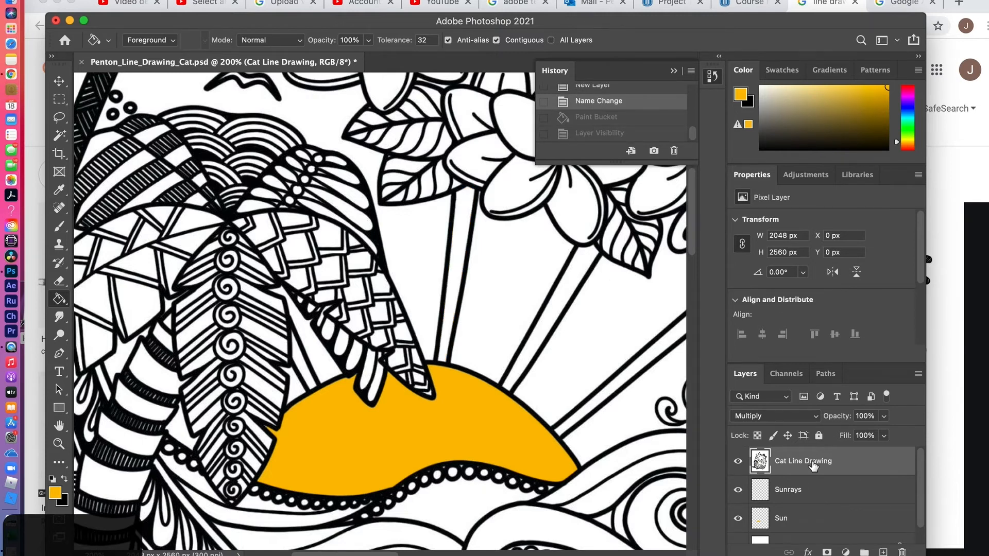
Try to select the sun ray above the sun with the Magic Wand on the Sunrays layer
left_click(789, 494)
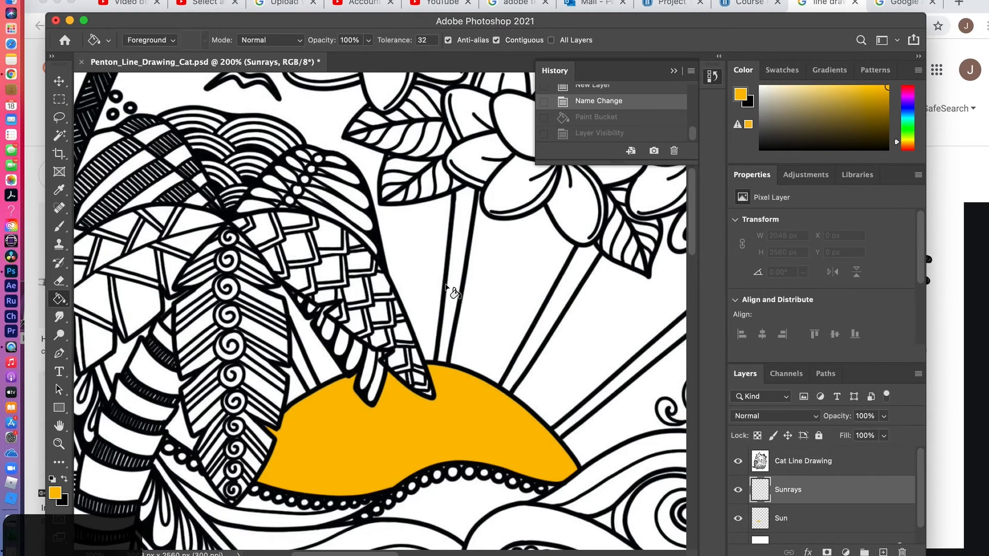
key("super+minus")
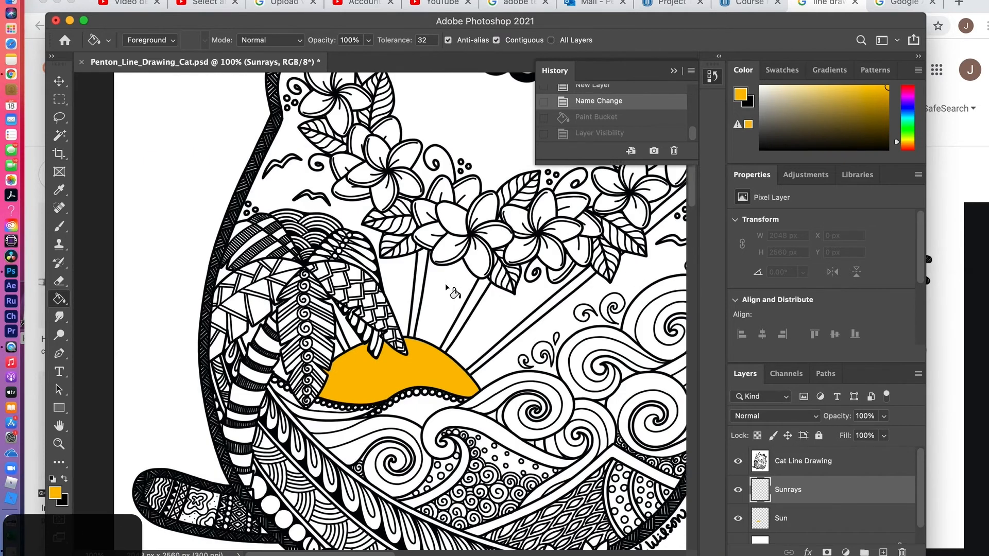
left_click(59, 135)
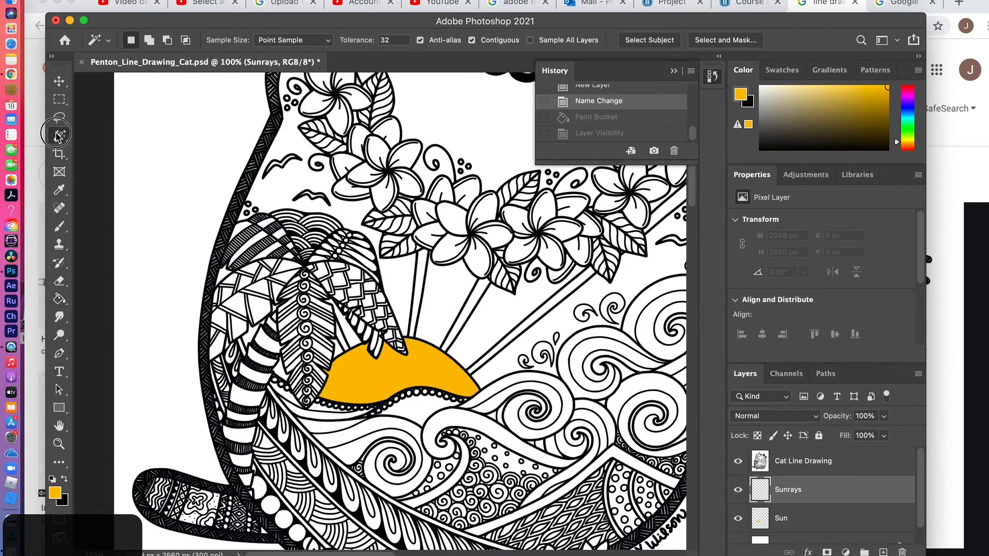
left_click(418, 295)
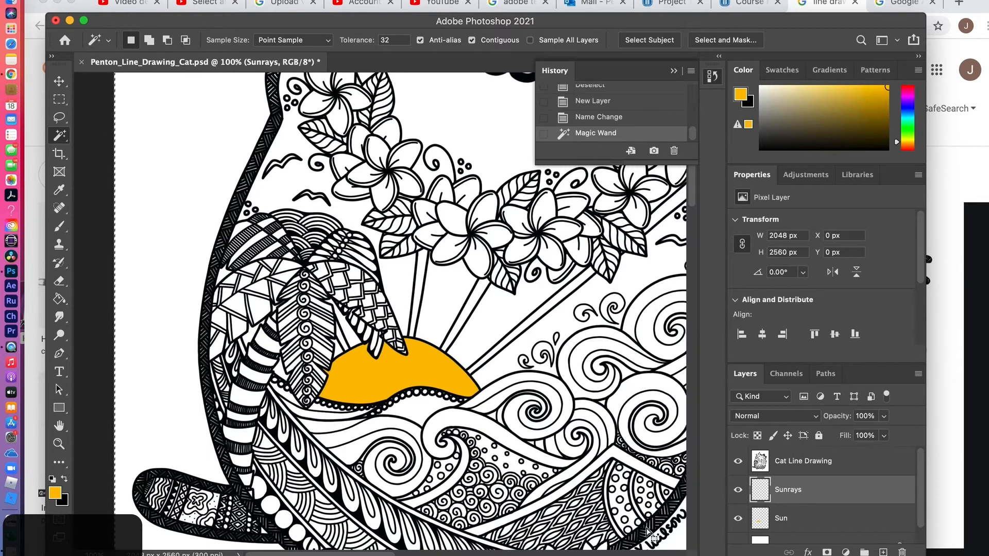
Clear the selection and select the four sun rays fanning out from the sun with the Magic Wand on the Cat Line Drawing layer
left_click(791, 460)
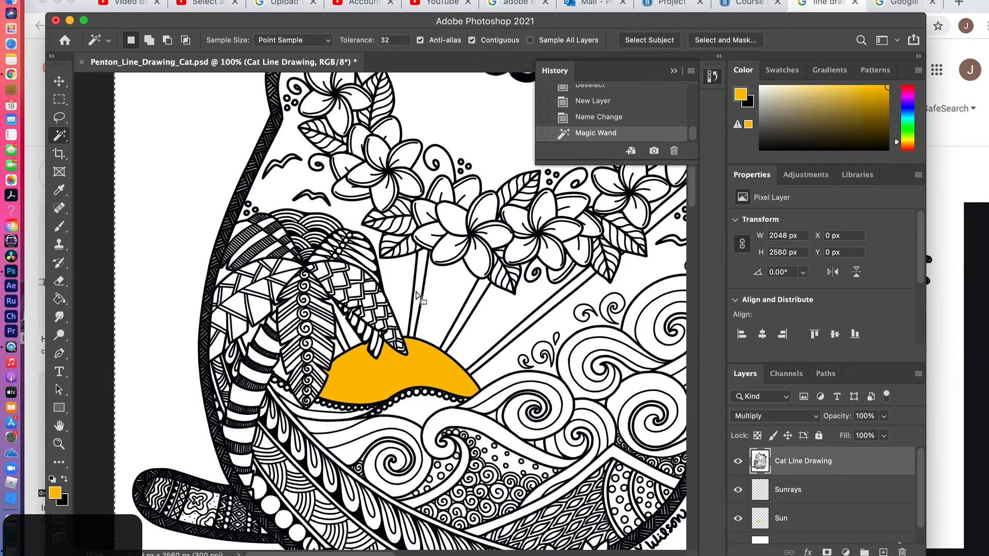
key("super+d")
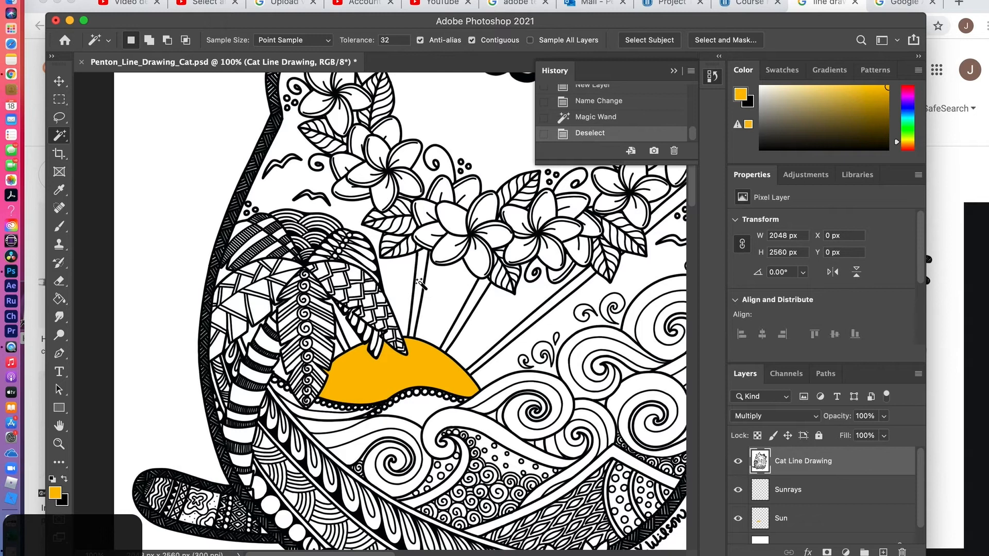
left_click(420, 287)
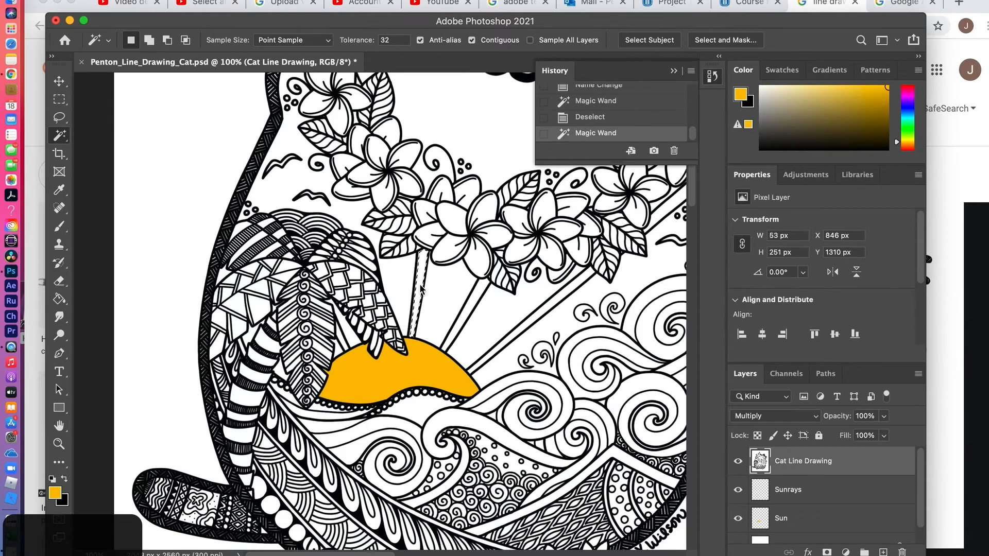
key("super+equal")
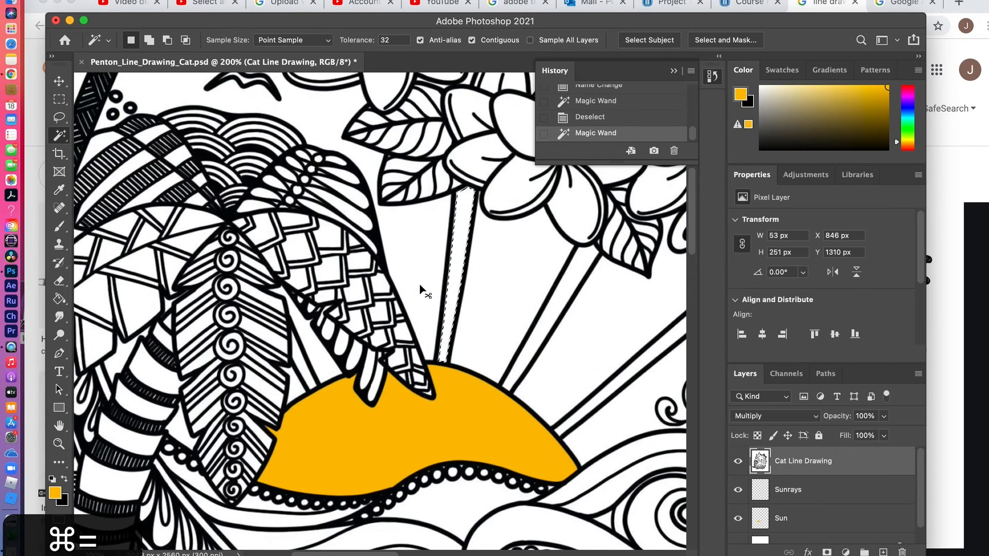
left_click(560, 294, "shift")
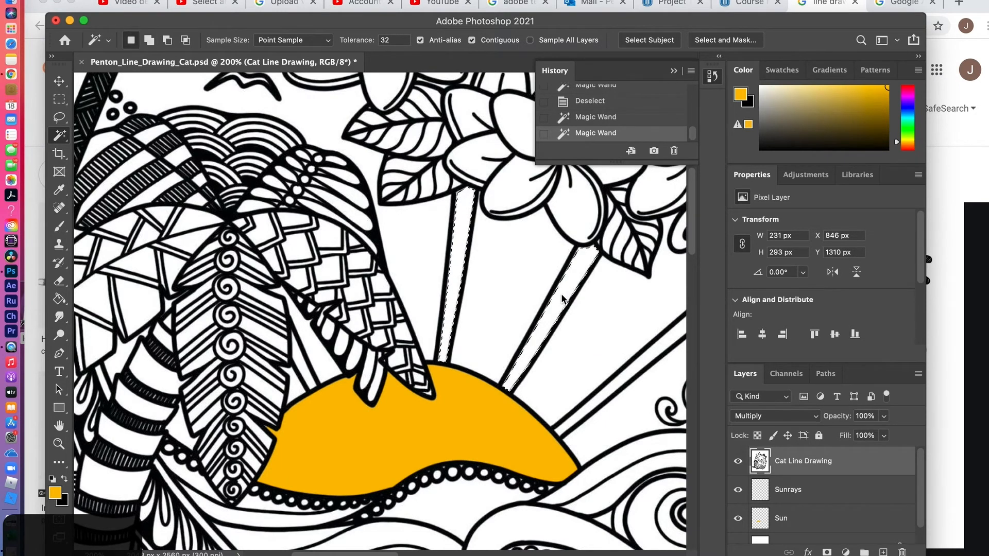
left_click(307, 370, "shift")
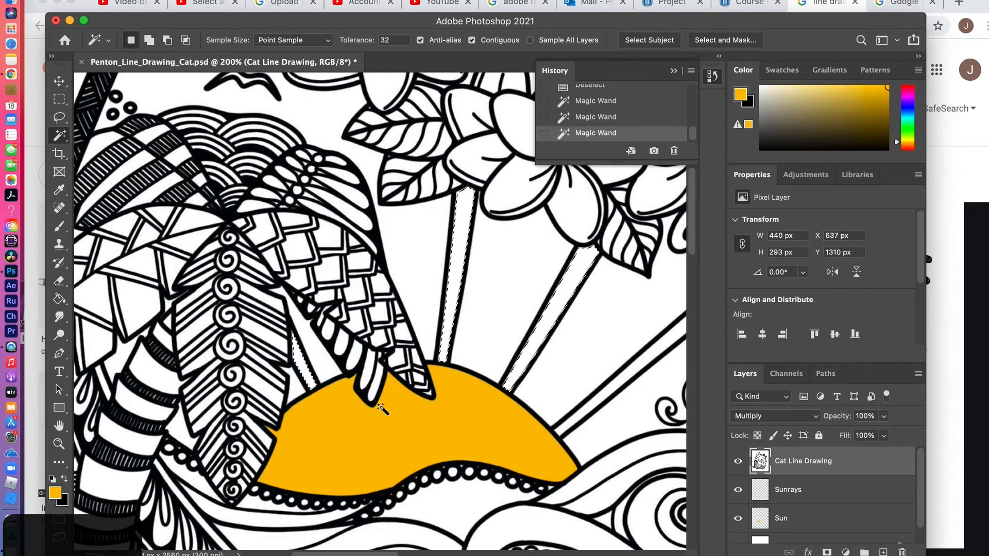
left_click(618, 388, "shift")
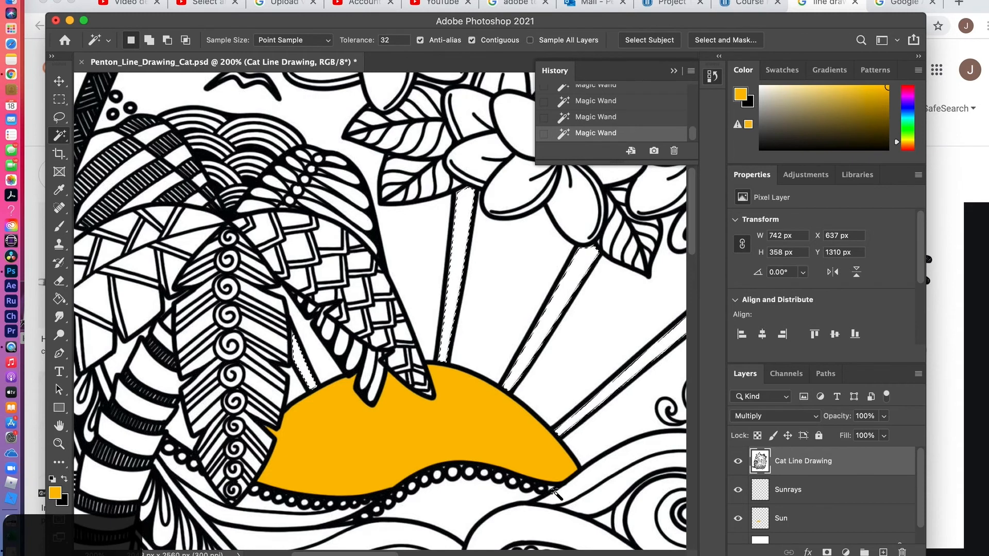
Add the ray segment between the flower garland and the cat's outline, above its paw, to the Magic Wand selection
key("super+minus")
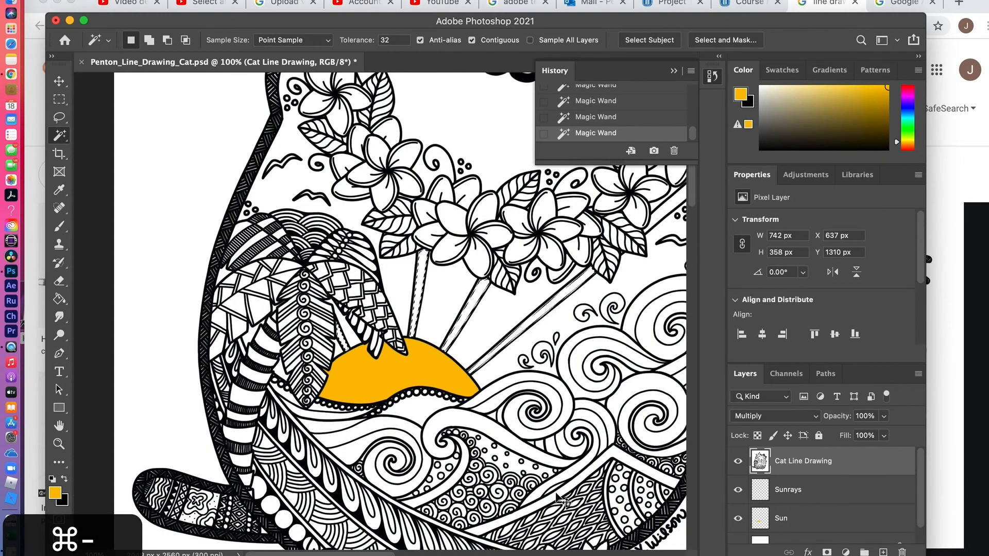
key("super+minus")
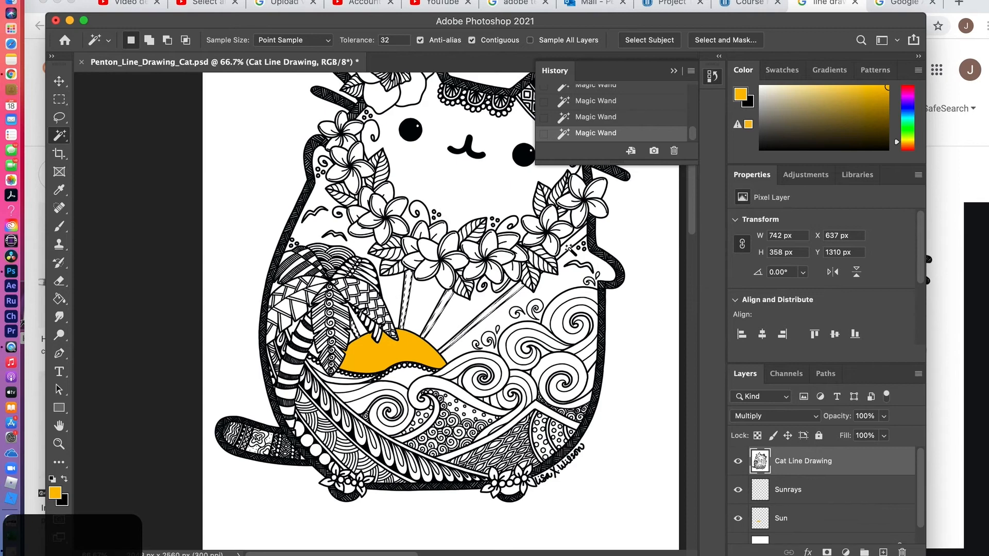
key("shift")
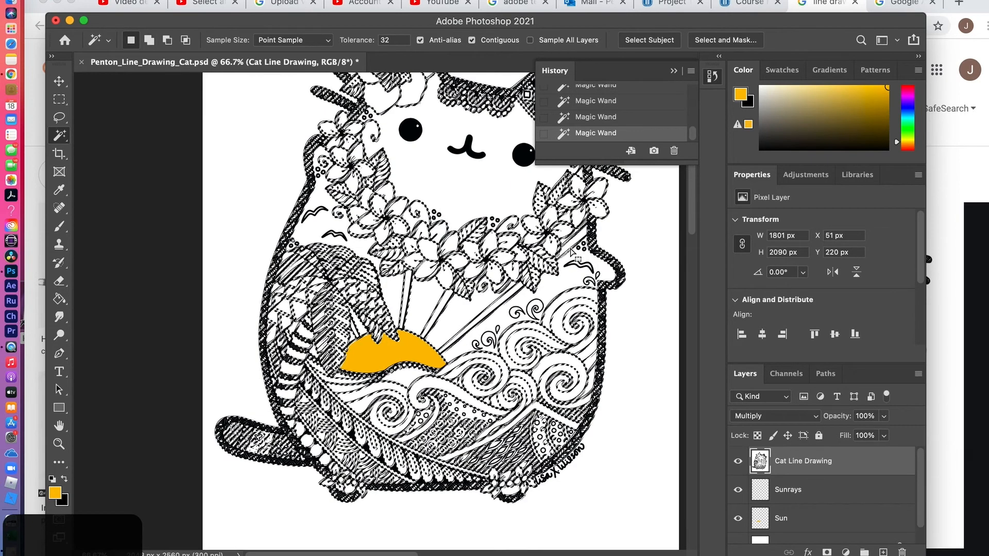
key("super+z")
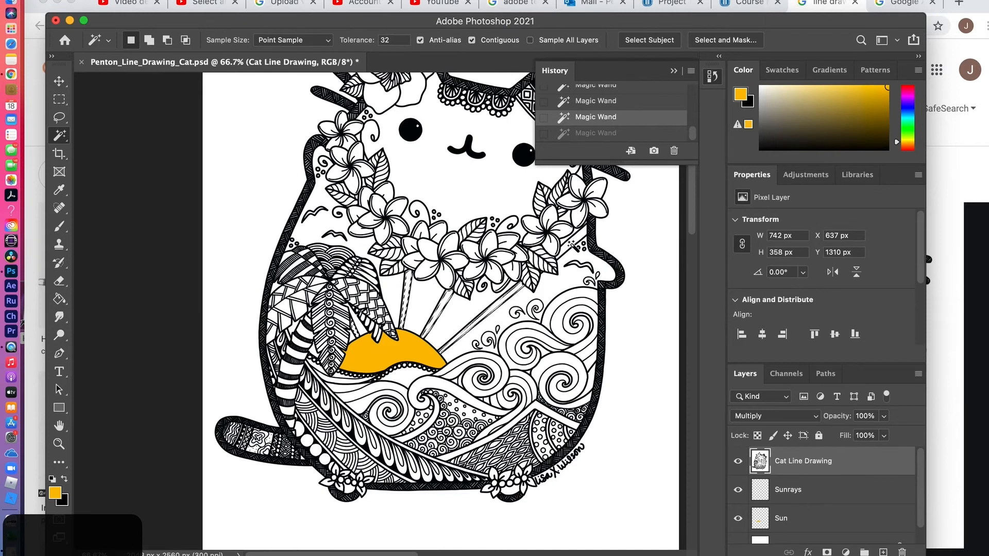
left_click(571, 244, "shift")
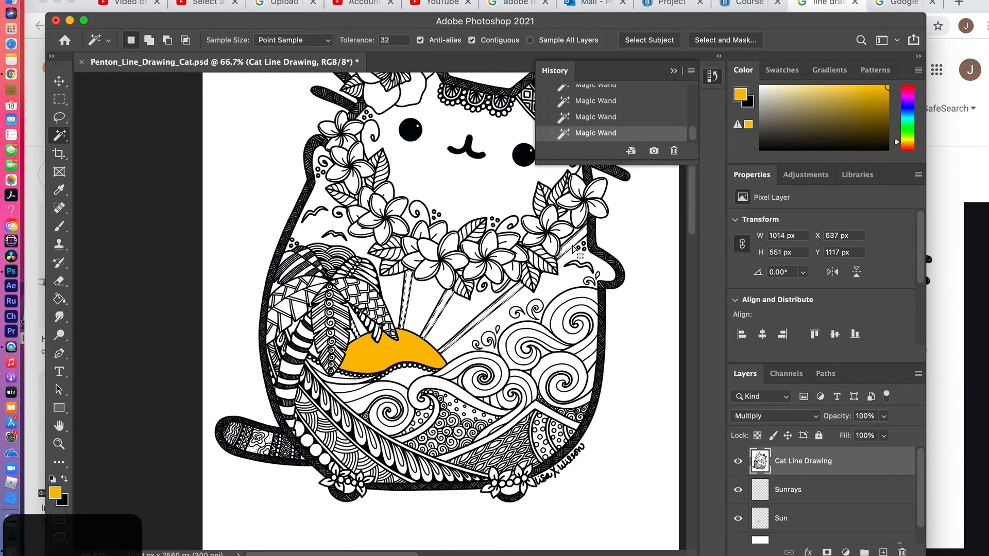
Add the small ray gap between the two garland leaves to the selection with the Lasso
key("super+equal")
key("super+equal")
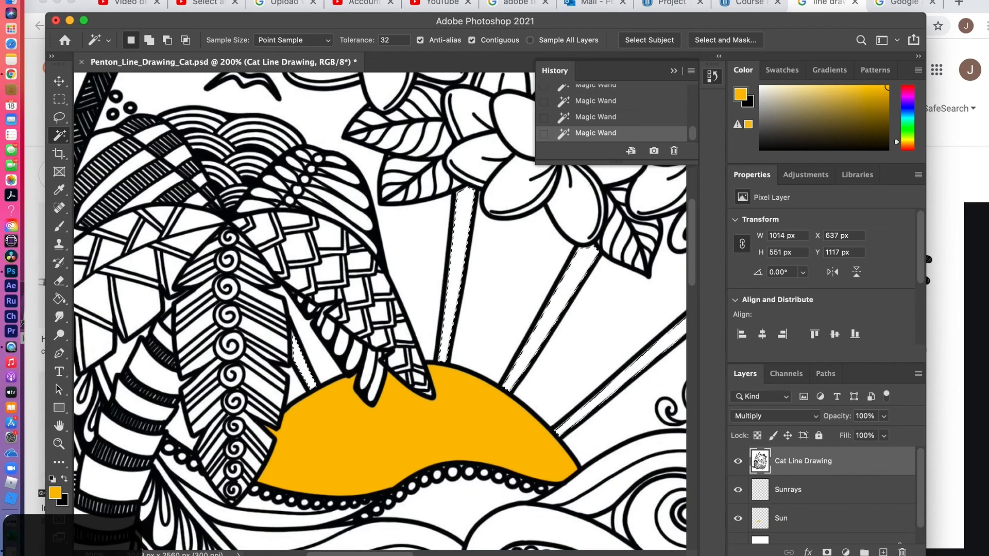
left_click_drag(397, 554, 519, 554)
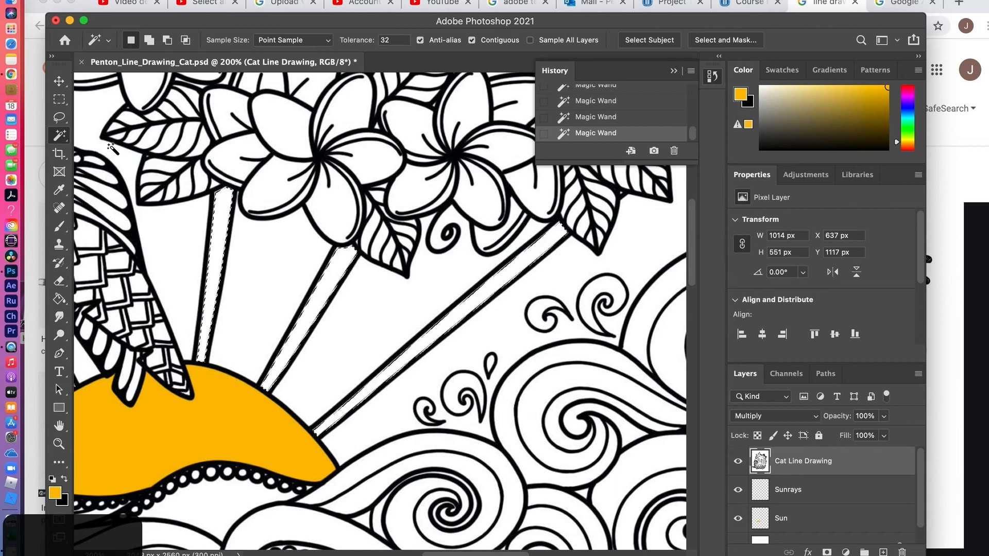
left_click(60, 119)
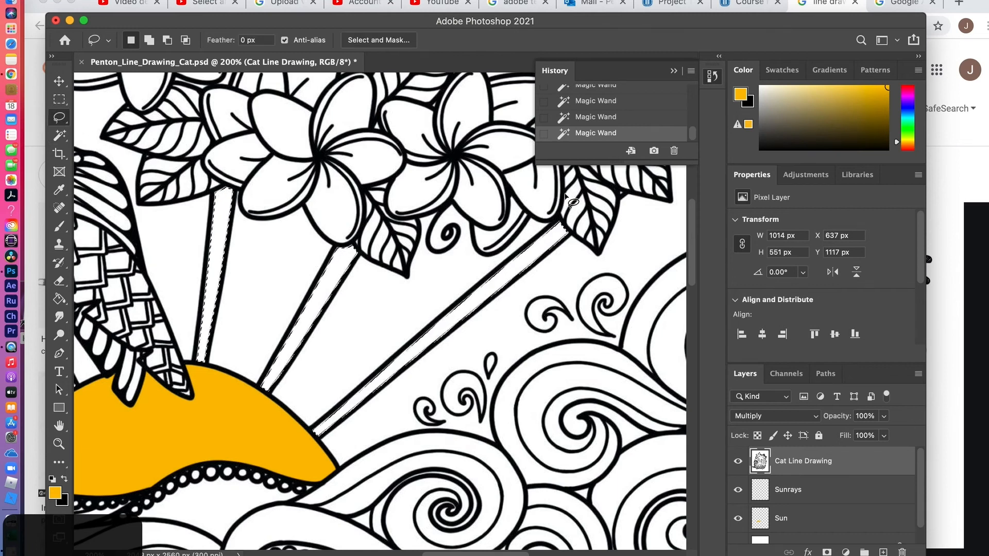
key("shift")
left_click_drag(619, 195, 620, 195)
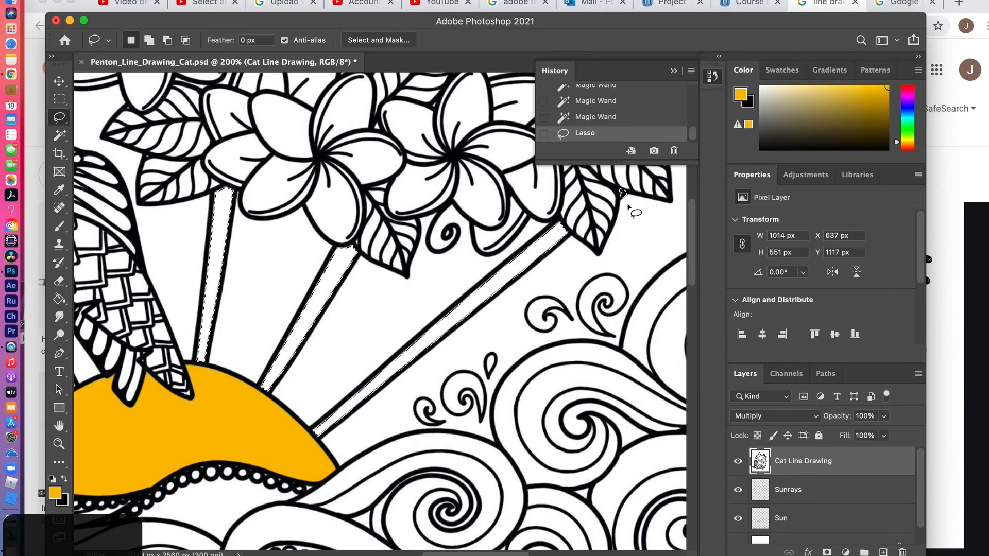
Trim the excess from the lassoed patch between the two leaves by subtracting it from the selection
key("super+equal")
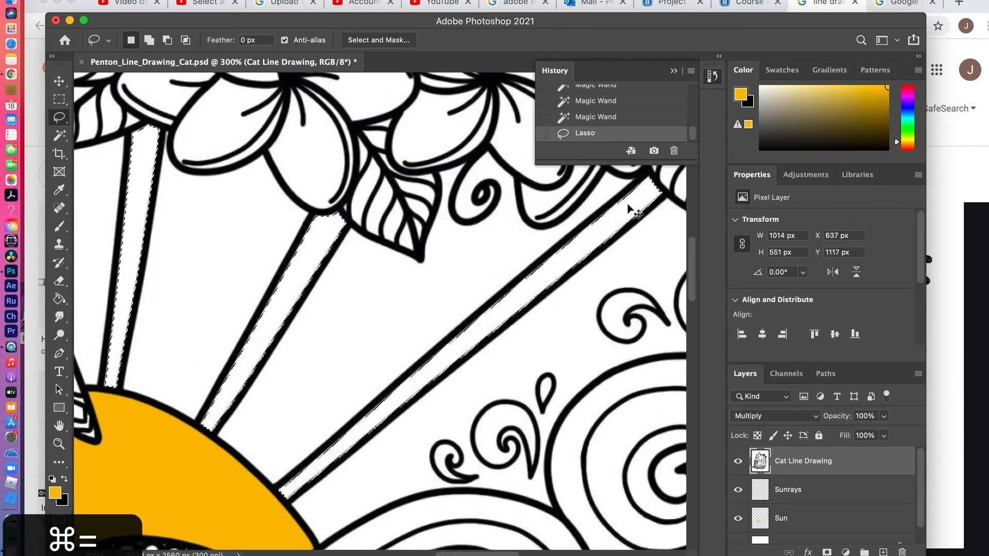
key("super+equal")
left_click_drag(476, 554, 533, 550)
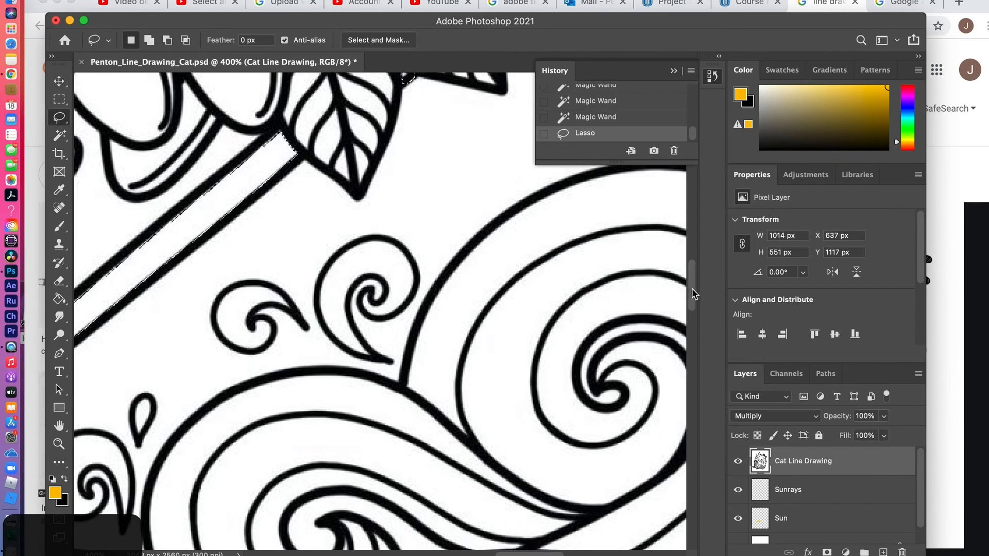
left_click_drag(693, 286, 699, 313)
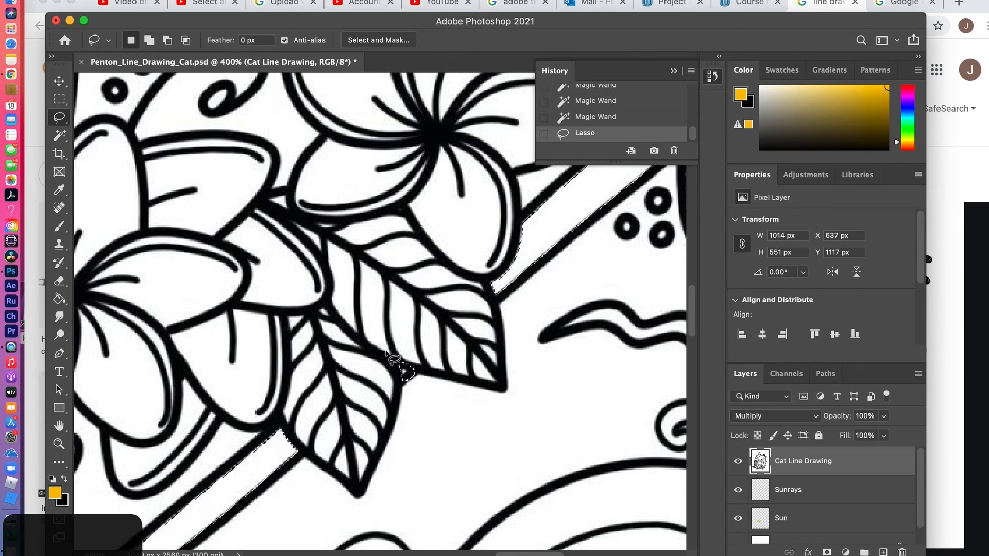
key("alt")
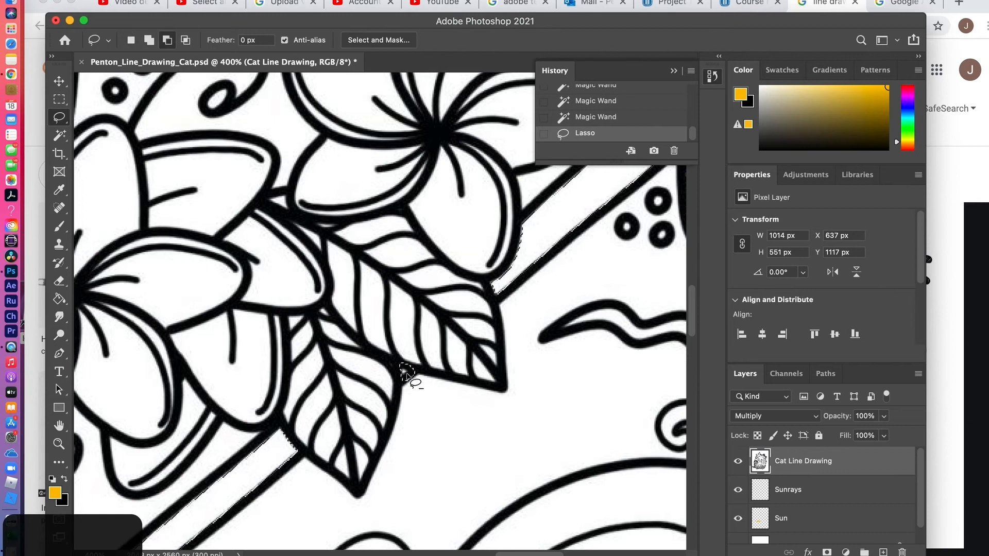
mouse_move(400, 382)
left_mouse_down()
mouse_move(418, 373)
mouse_move(400, 382)
left_mouse_up()
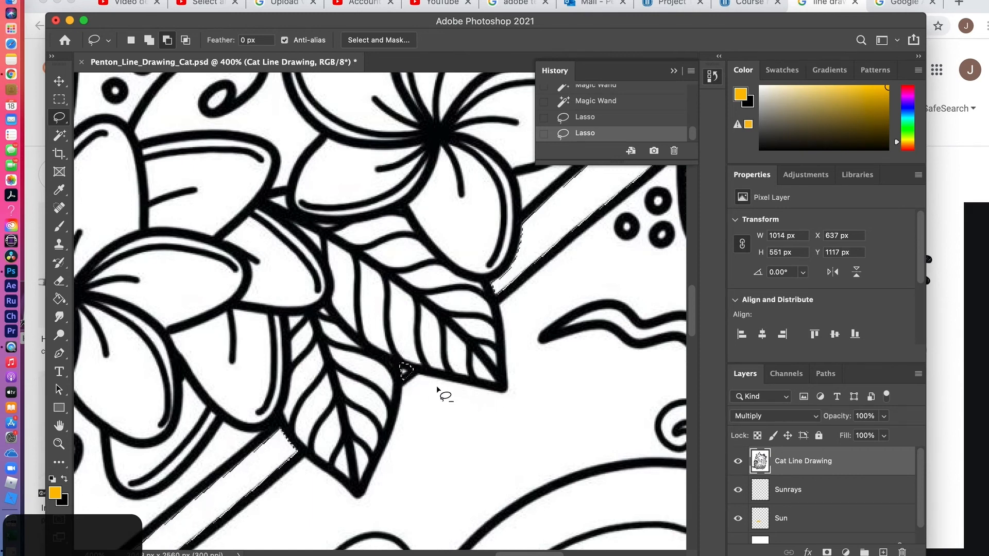
Expand the sun ray selection by 2 pixels
key("super+minus")
key("super+minus")
key("super+minus")
key("super+minus")
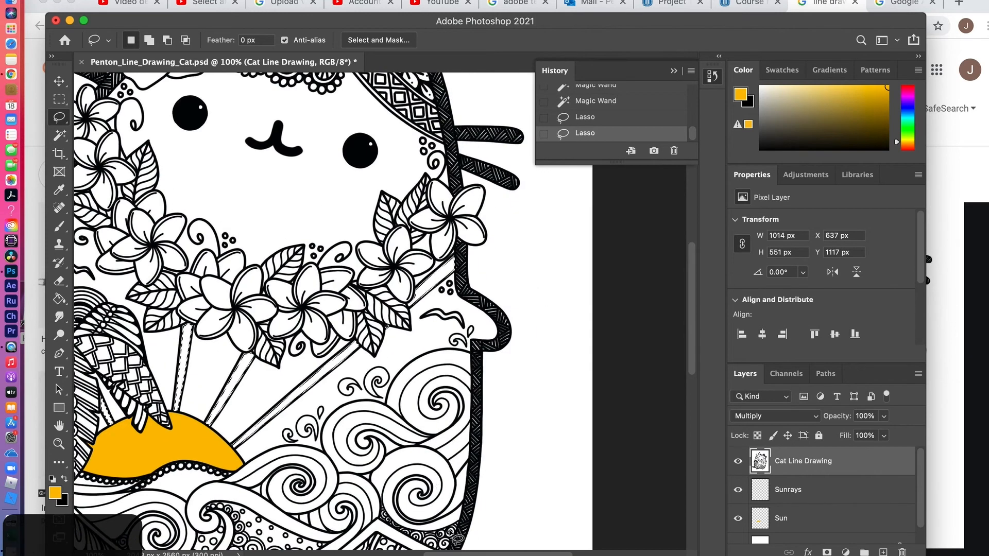
left_click_drag(469, 555, 448, 555)
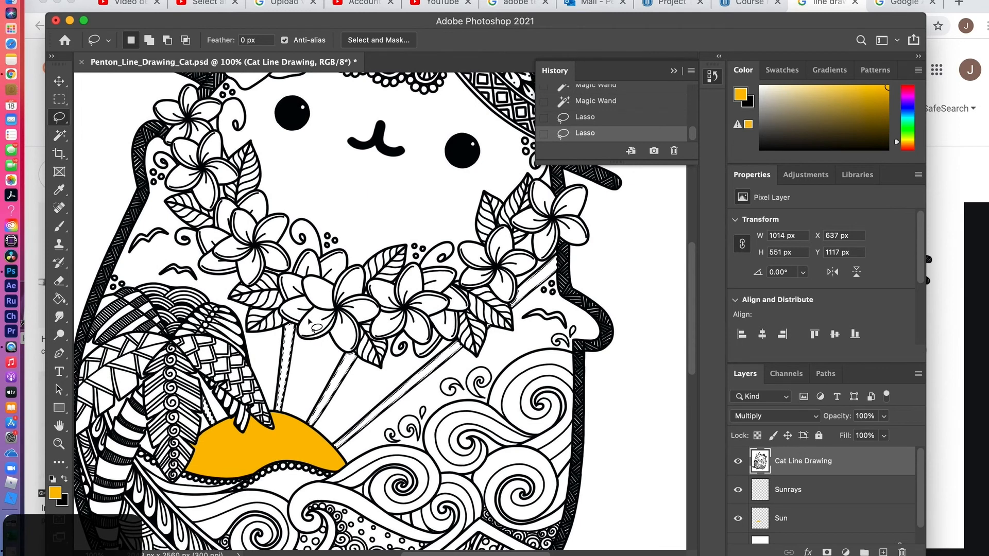
left_click(279, 0)
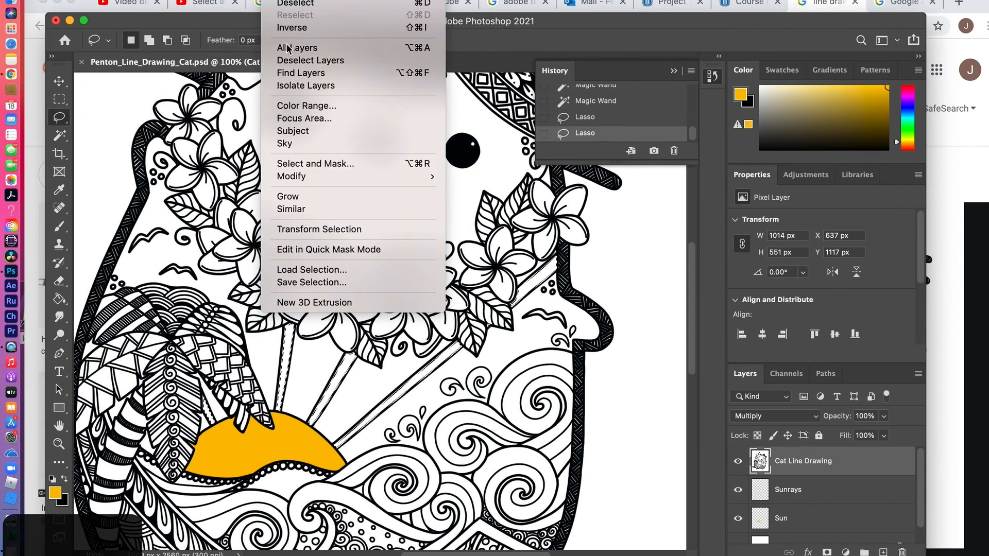
mouse_move(313, 176)
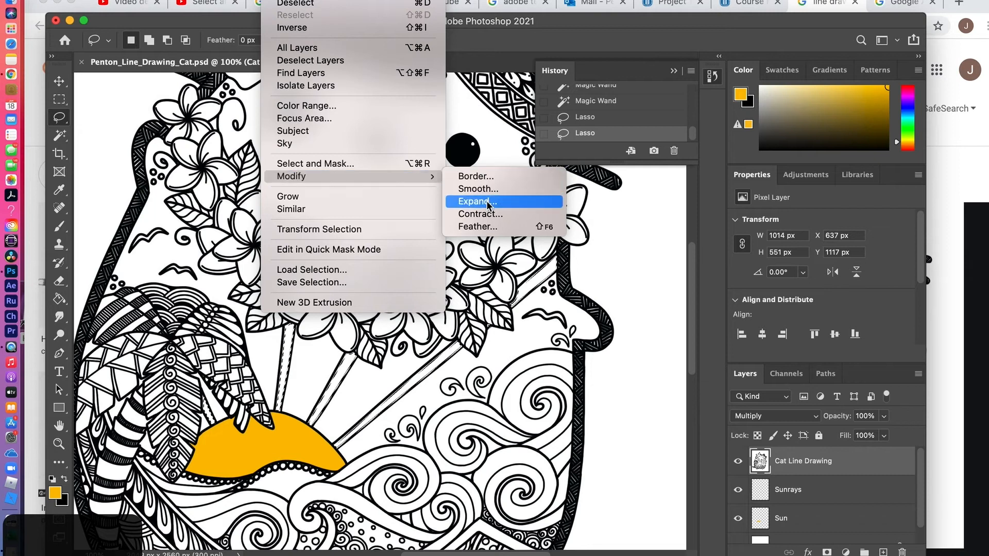
left_click(487, 201)
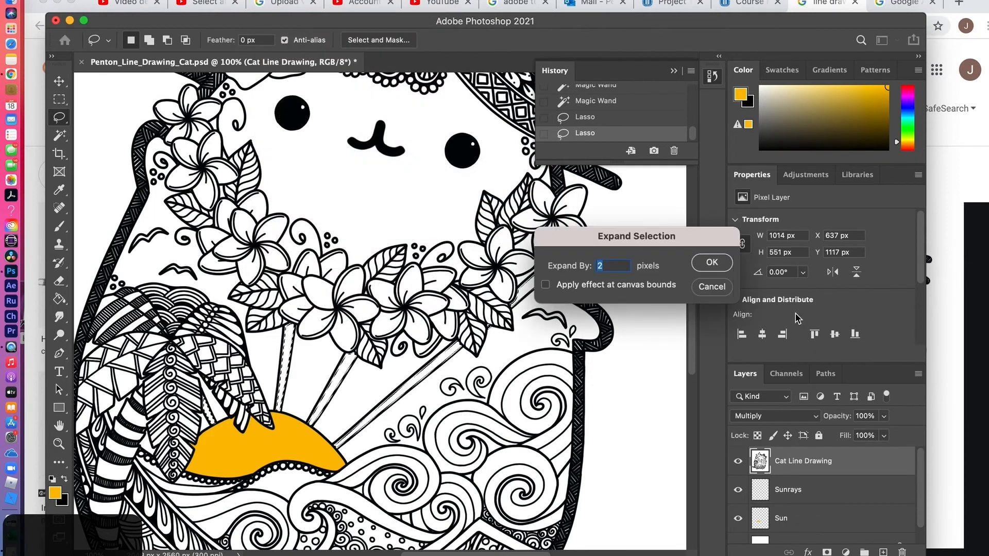
left_click(709, 262)
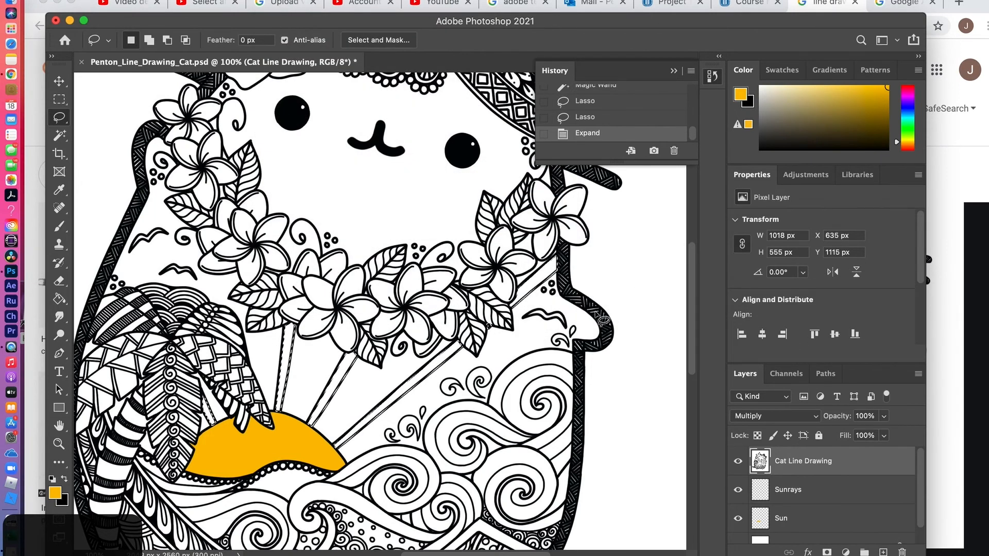
Inspect the expanded edges around the rays and leaf gap, and make the Sunrays layer active
key("super+equal")
key("super+equal")
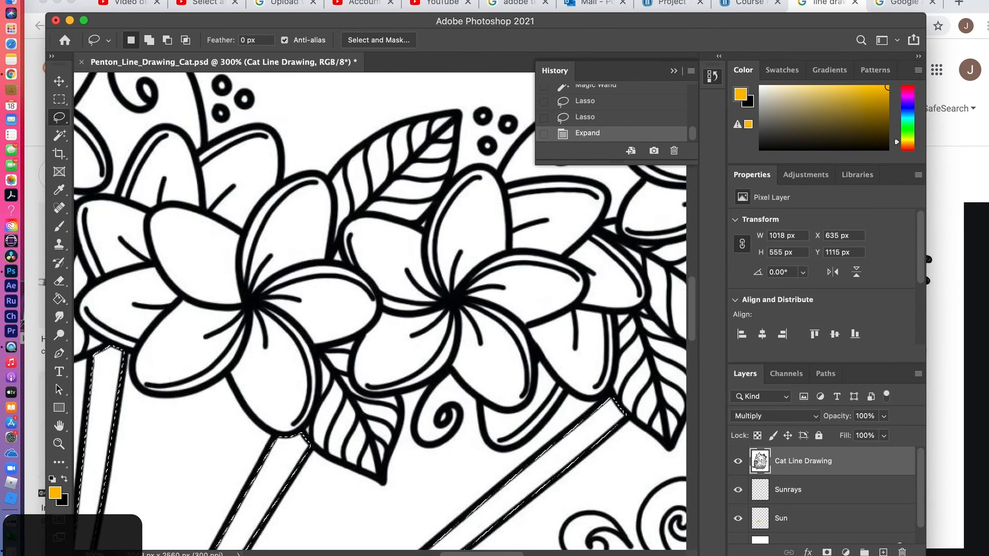
scroll(485, 554, "right", 5)
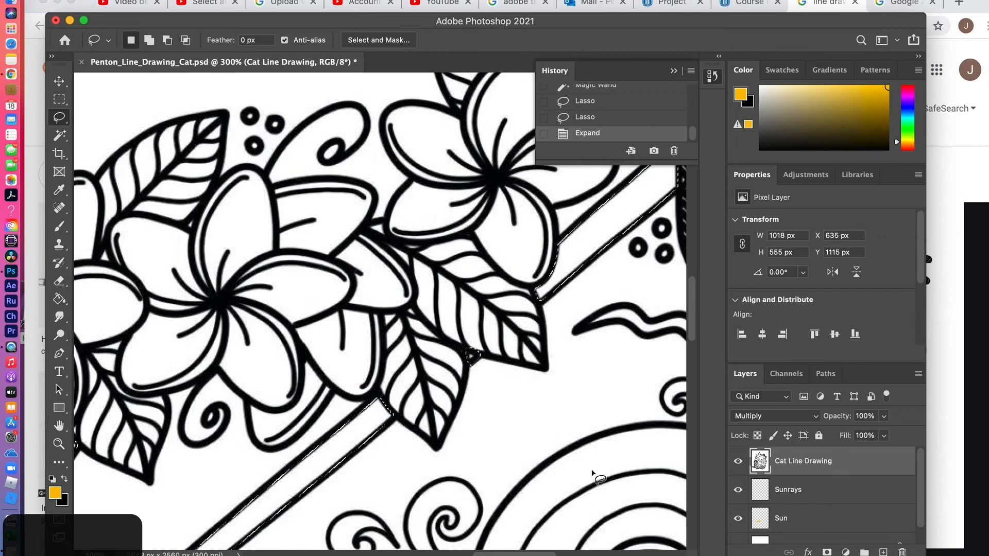
left_click(795, 492)
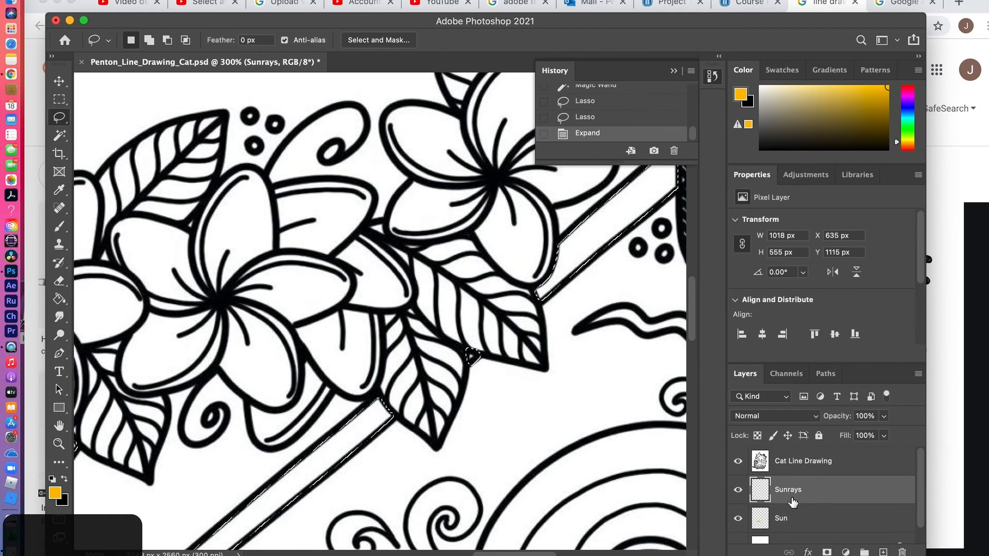
key("super+minus")
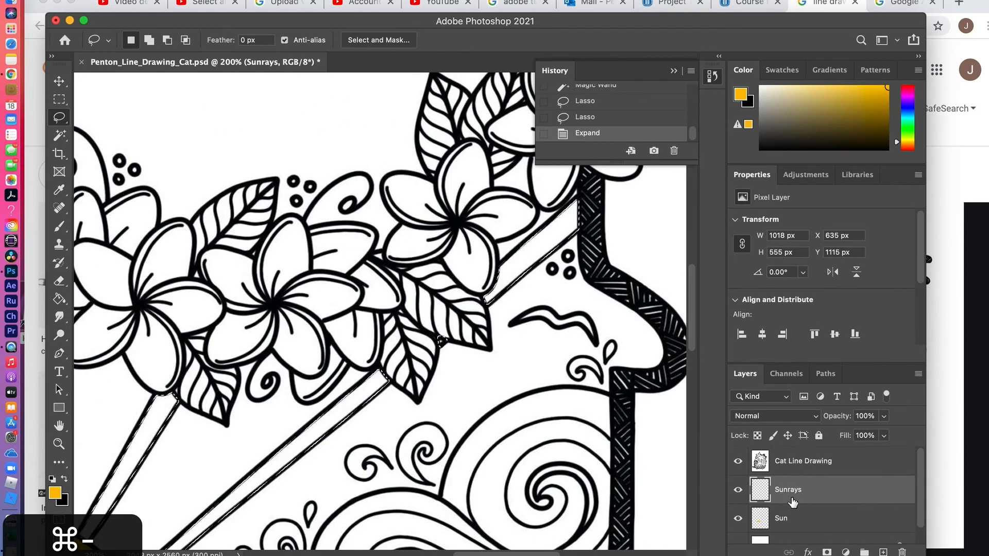
key("super+minus")
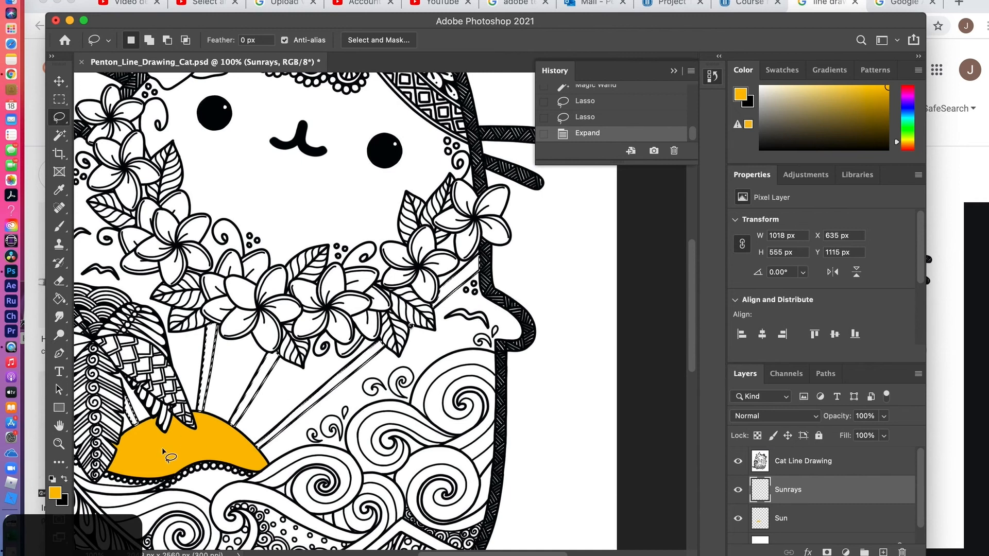
Set the foreground color to a bright yellow, hex fbe000, for the sun rays
left_click(55, 494)
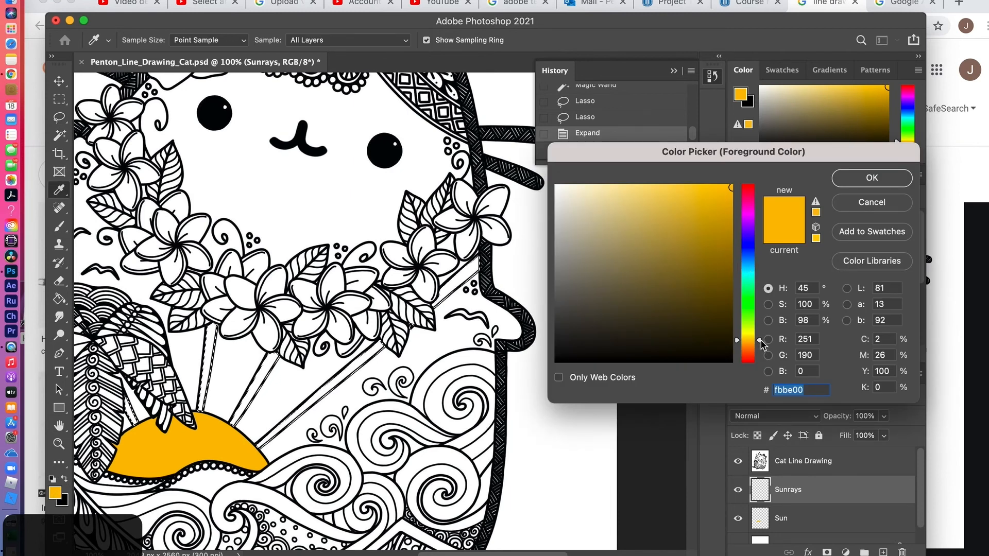
left_click(760, 339)
left_click_drag(760, 341, 760, 339)
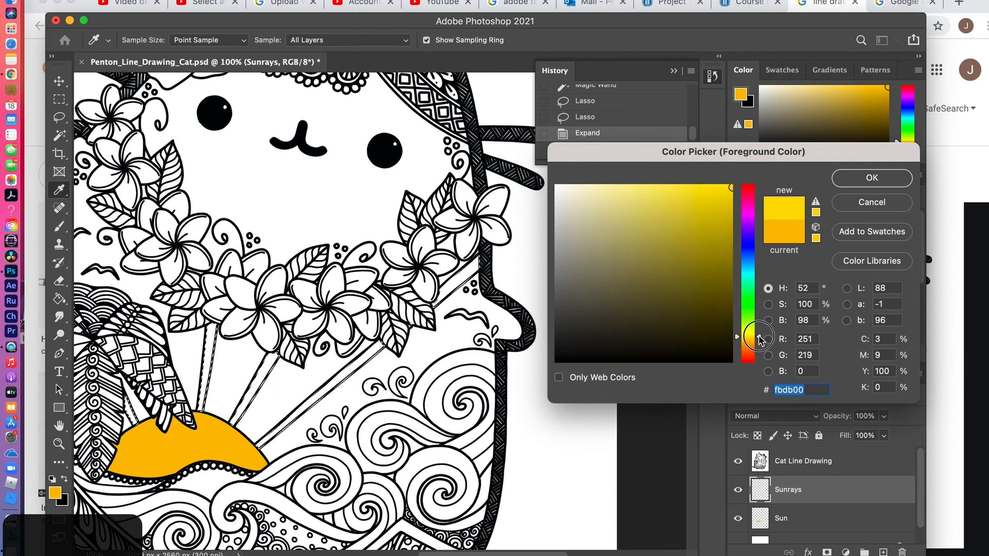
left_click(760, 338)
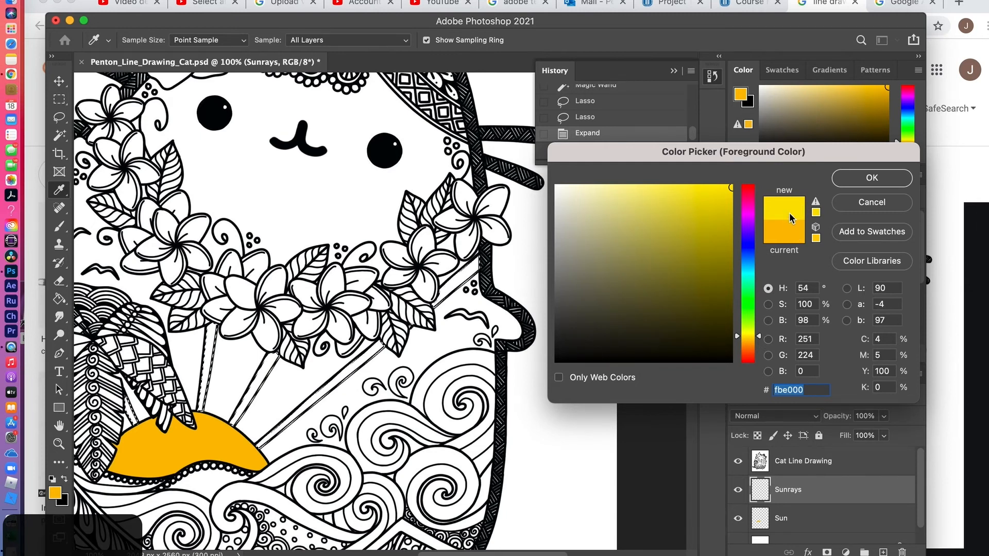
left_click(870, 178)
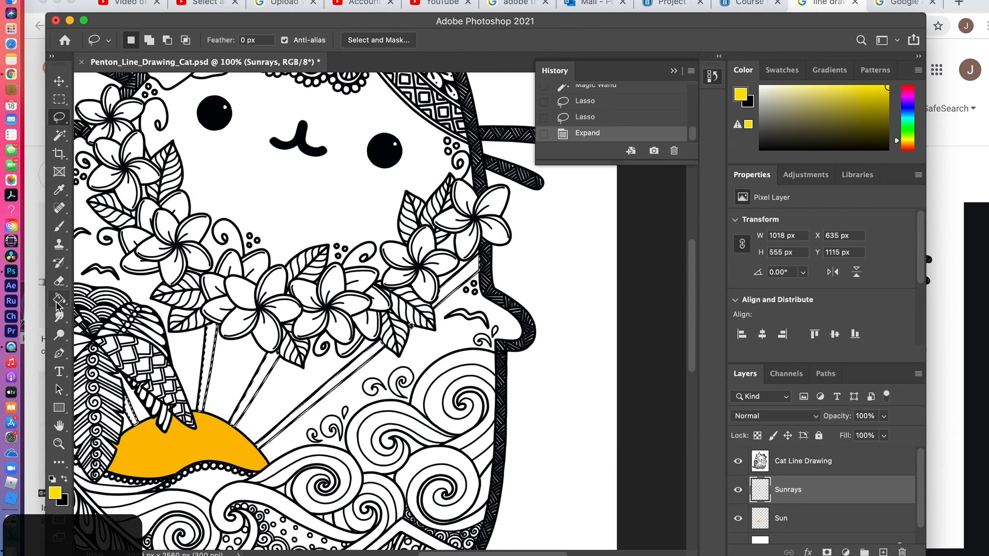
Fill the selected sun rays with the yellow foreground color on the Sunrays layer using the Paint Bucket, and deselect
left_click(59, 298)
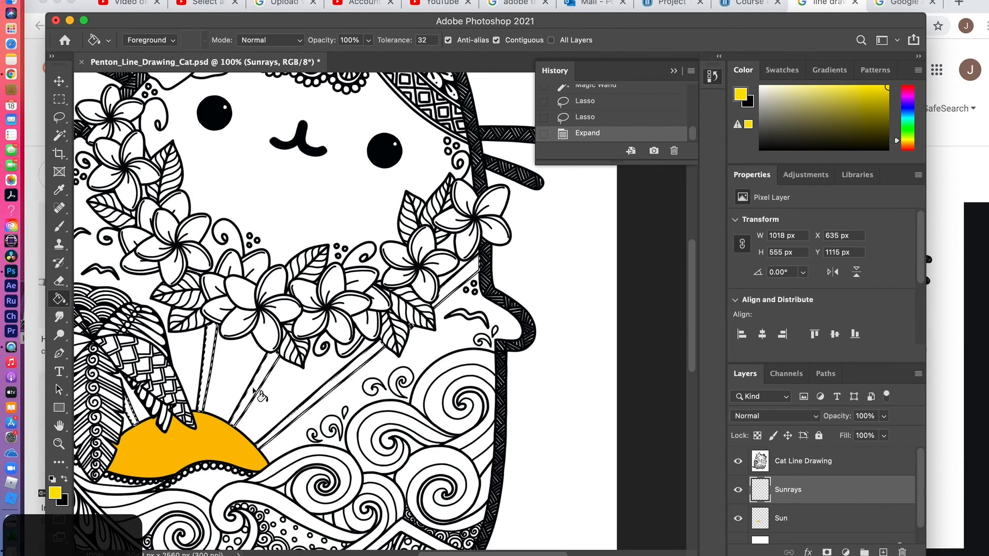
left_click(260, 395)
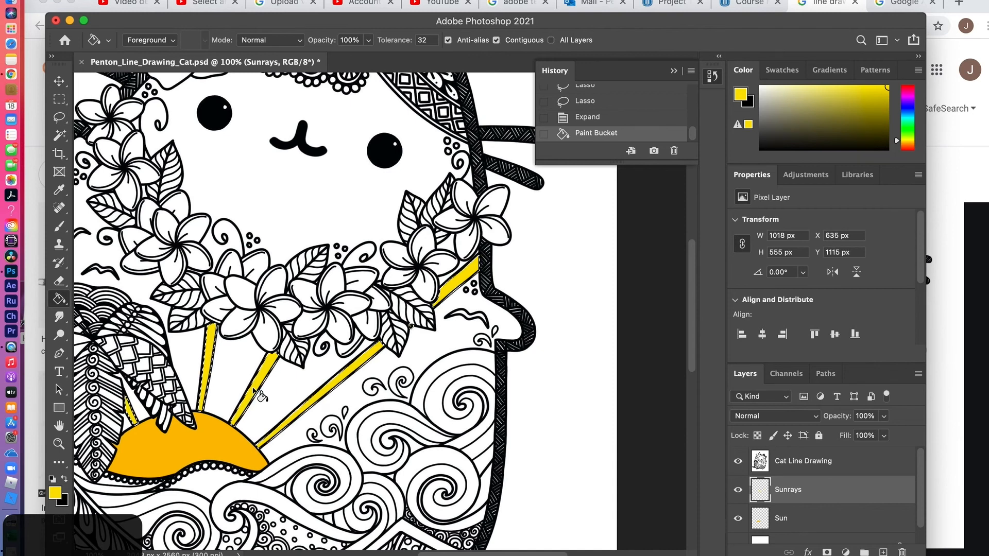
key("super+d")
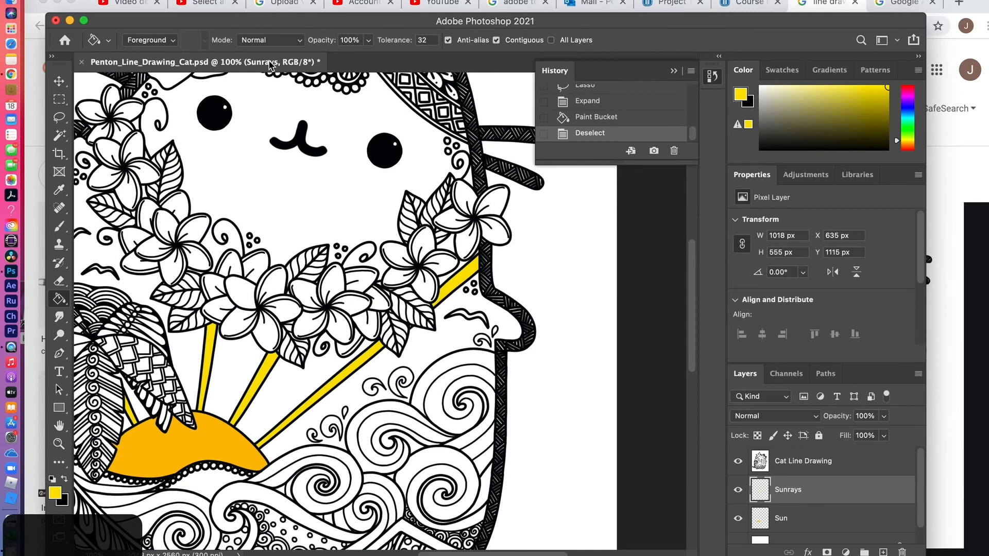
key("super+minus")
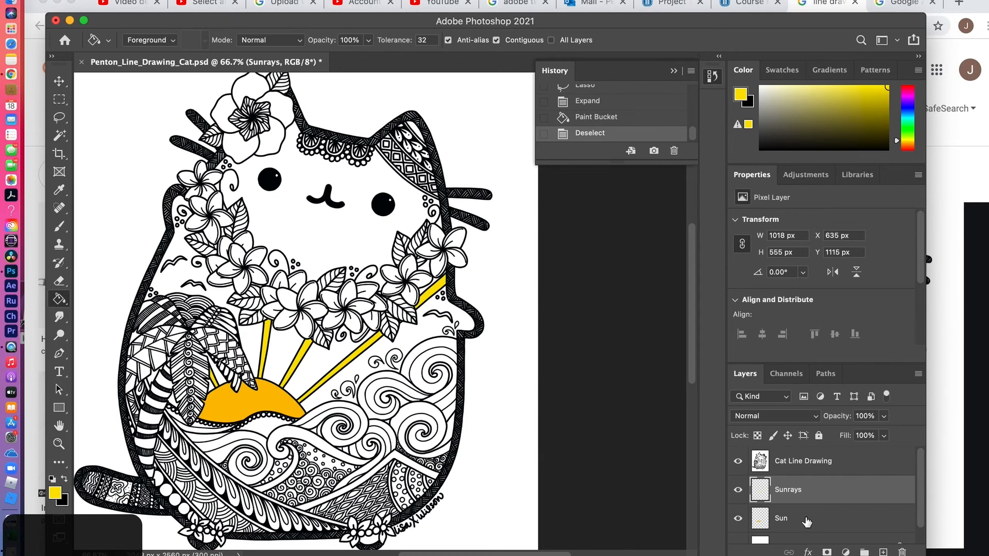
Load the Sun layer's pixels as a selection and add a new layer named HL directly above the Sun layer
left_click(804, 521)
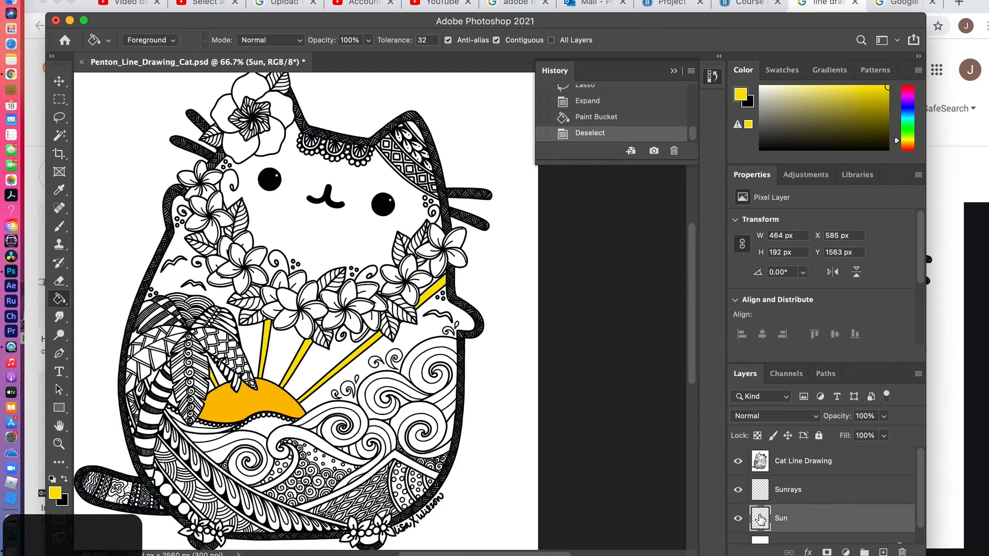
left_click(760, 518, "super")
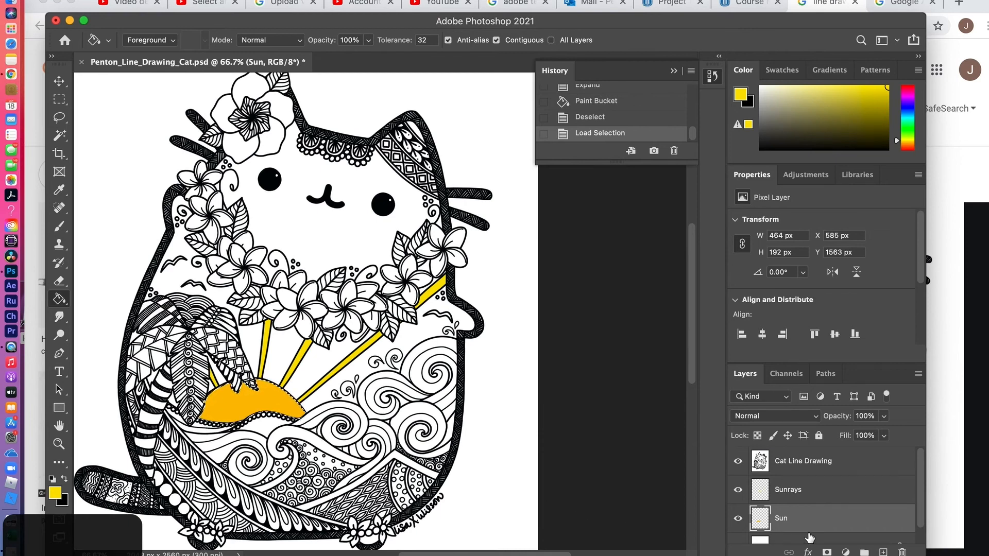
left_click(884, 552)
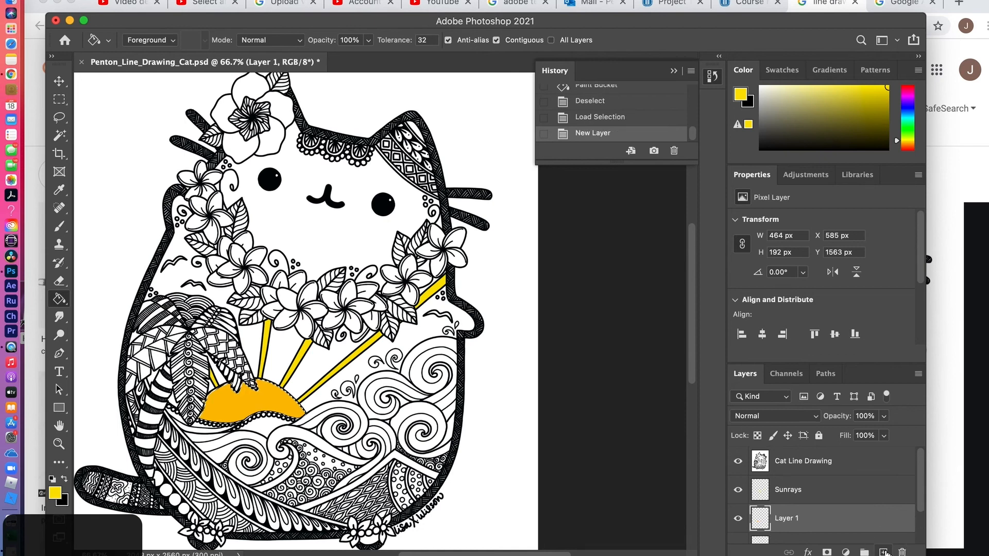
double_click(783, 517)
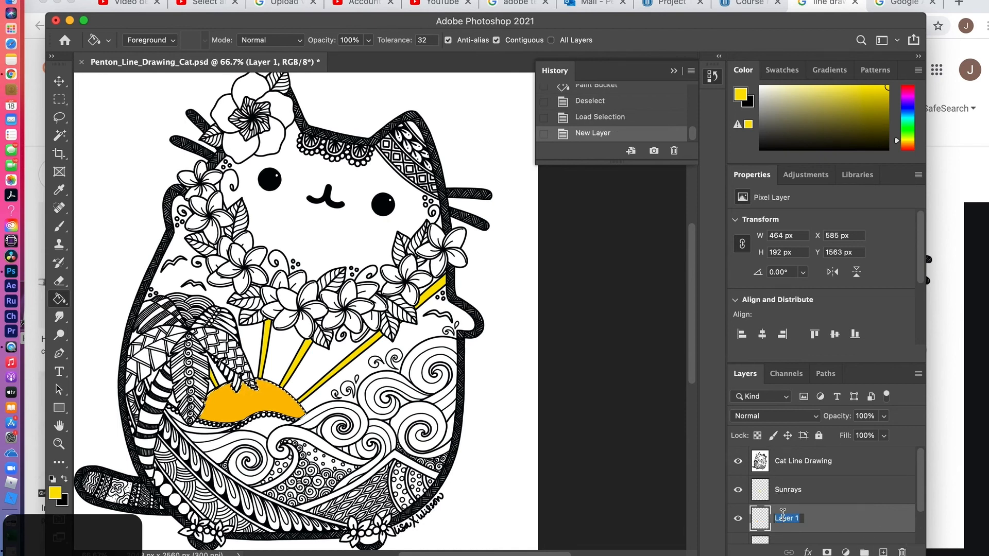
type("HL")
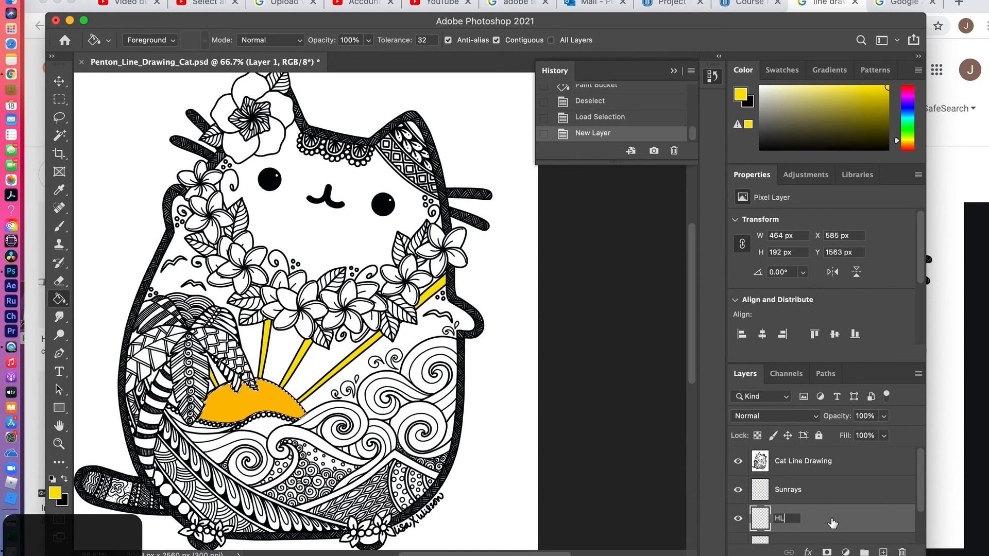
key("Return")
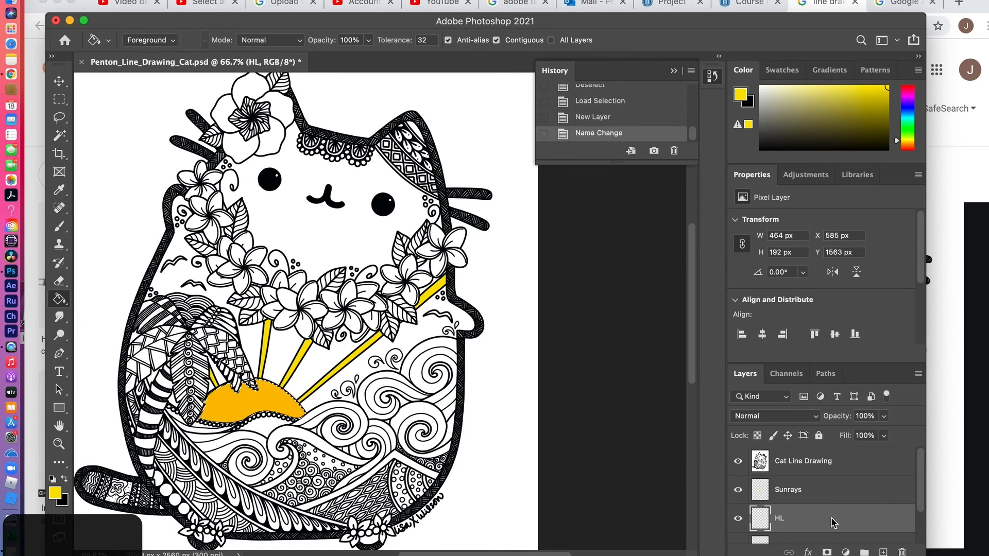
Add another new layer named Shadows above the HL layer
scroll(832, 523, "down", 1)
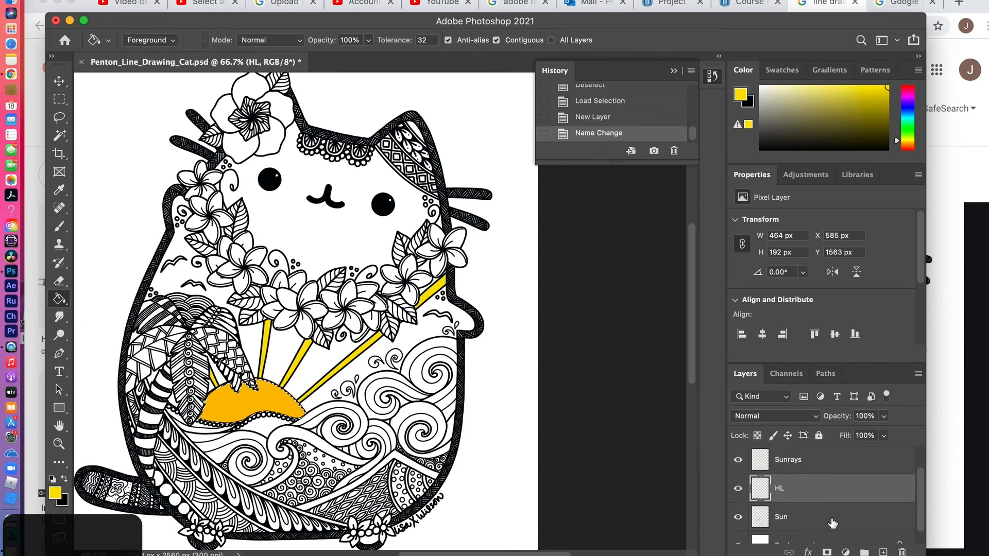
left_click(883, 552)
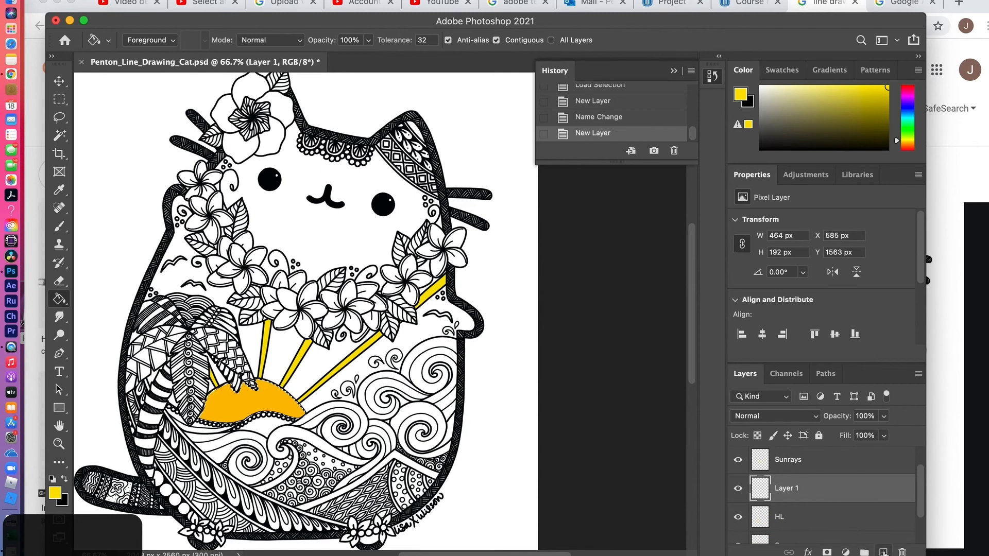
double_click(784, 488)
type("Shadows")
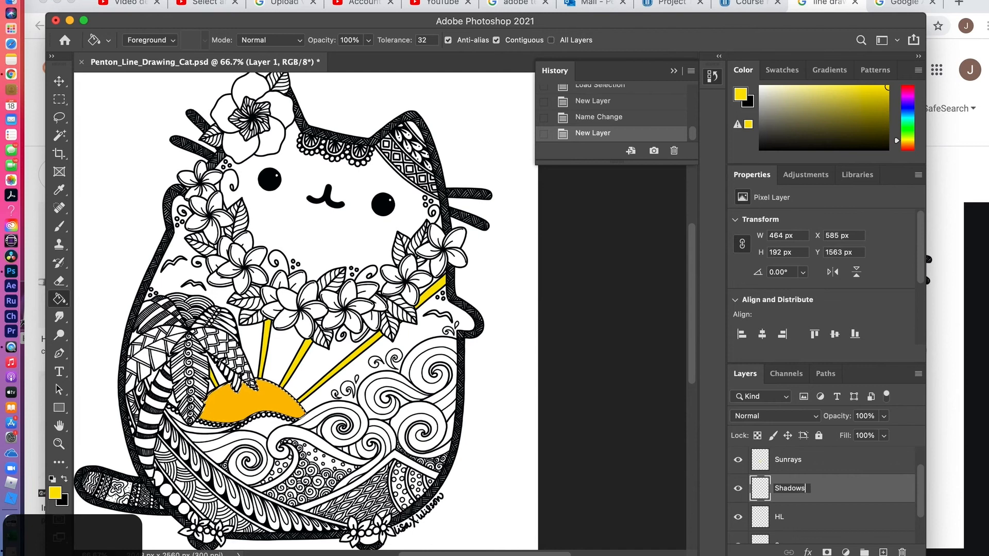
left_click(830, 498)
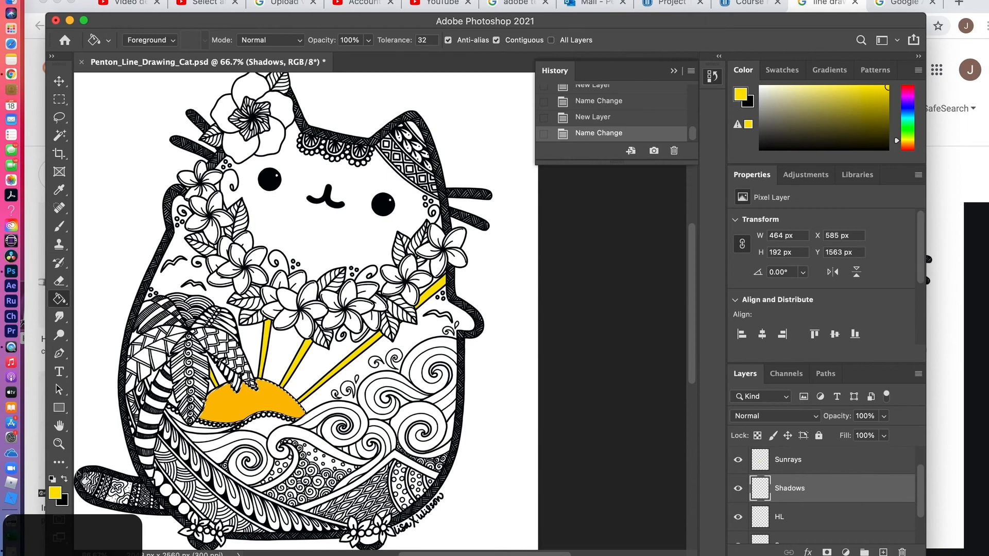
Set the foreground color to a deeper orange than the sun, hex fb8800, for the shading
left_click(56, 495)
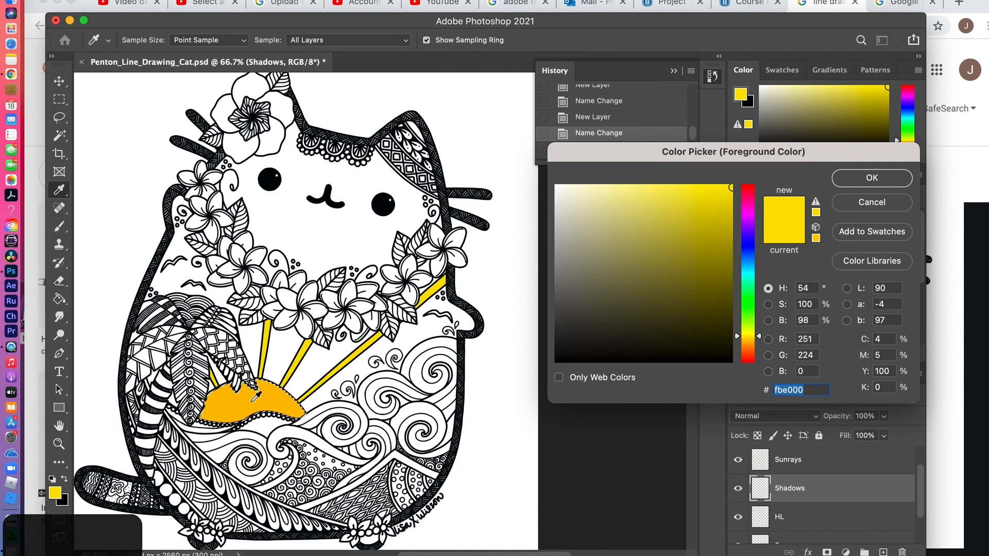
left_click(748, 340)
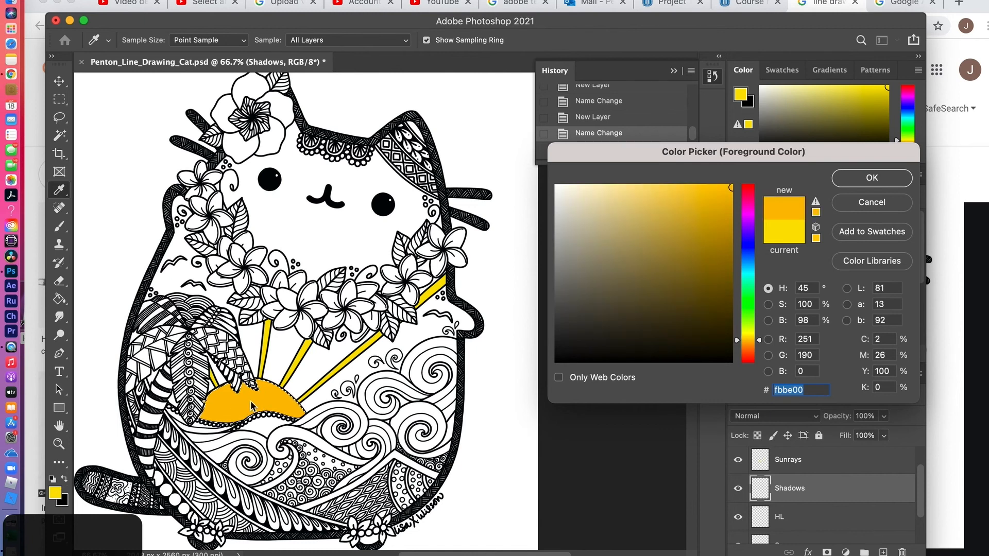
left_click(731, 230)
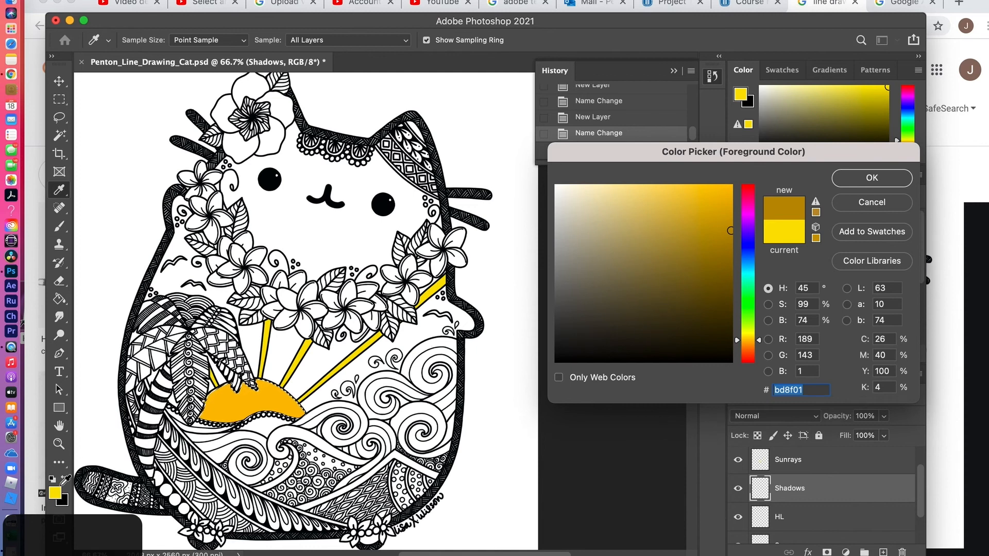
left_click(222, 412)
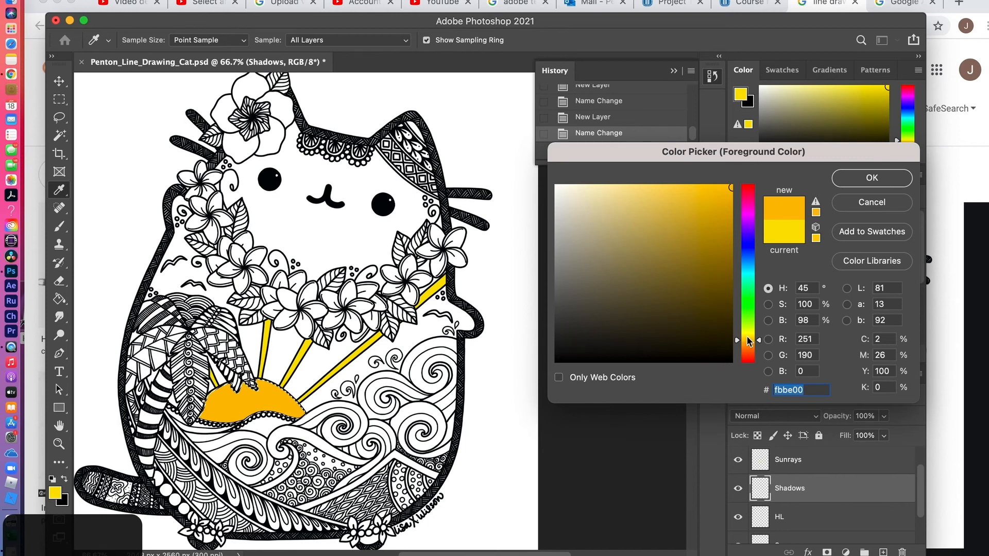
left_click_drag(760, 336, 760, 345)
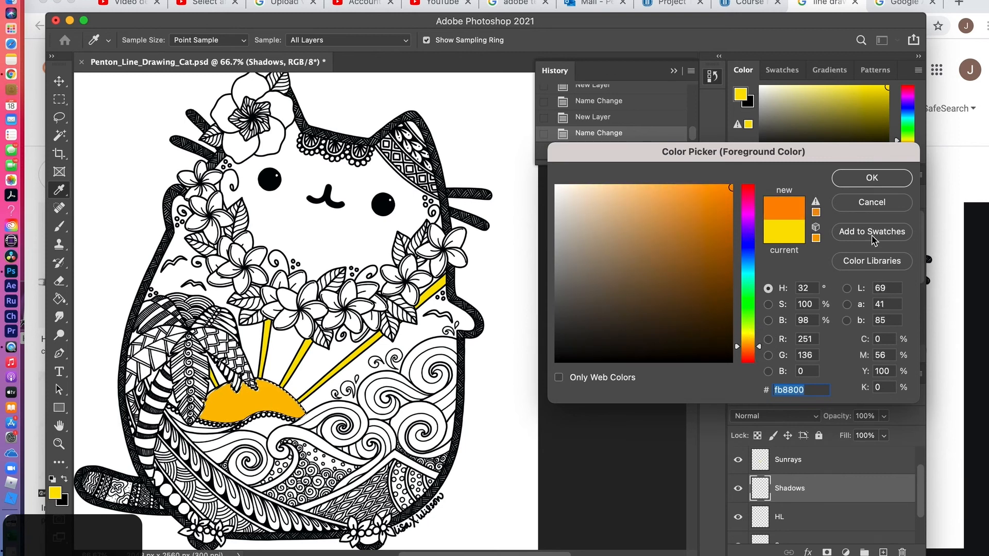
left_click(873, 178)
Brush orange shading along the edges of the selected sun on the Shadows layer with a soft 175 px brush
key("g")
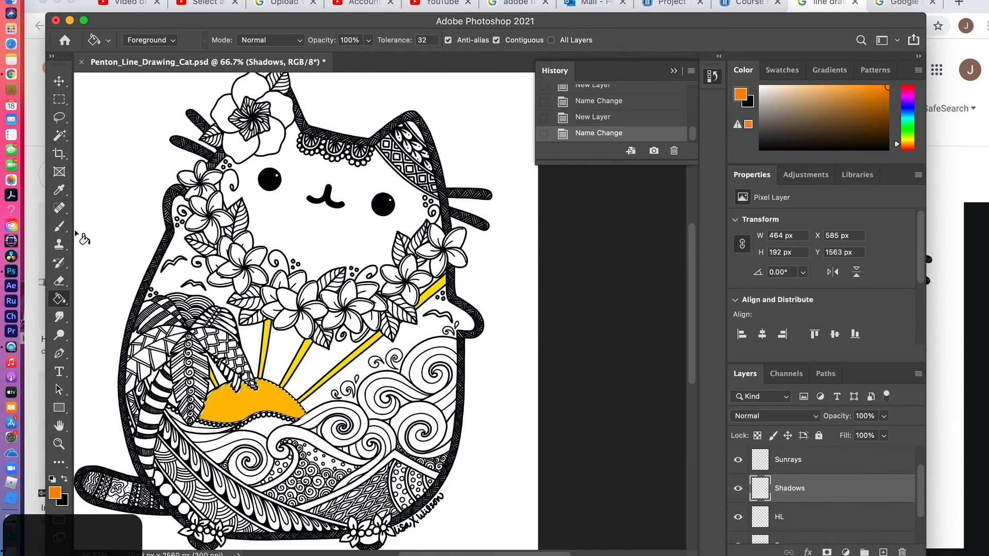
left_click(59, 227)
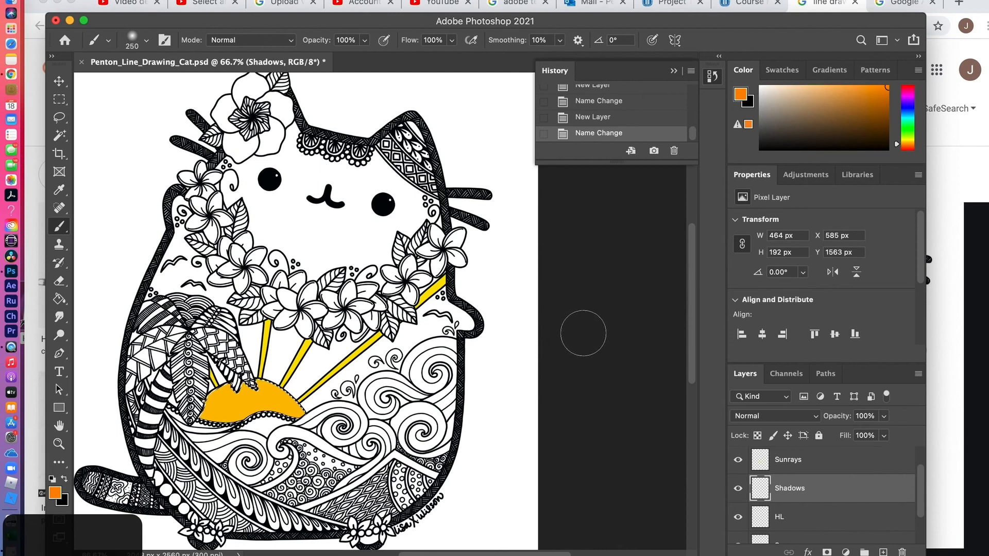
key("bracketright")
key("bracketright")
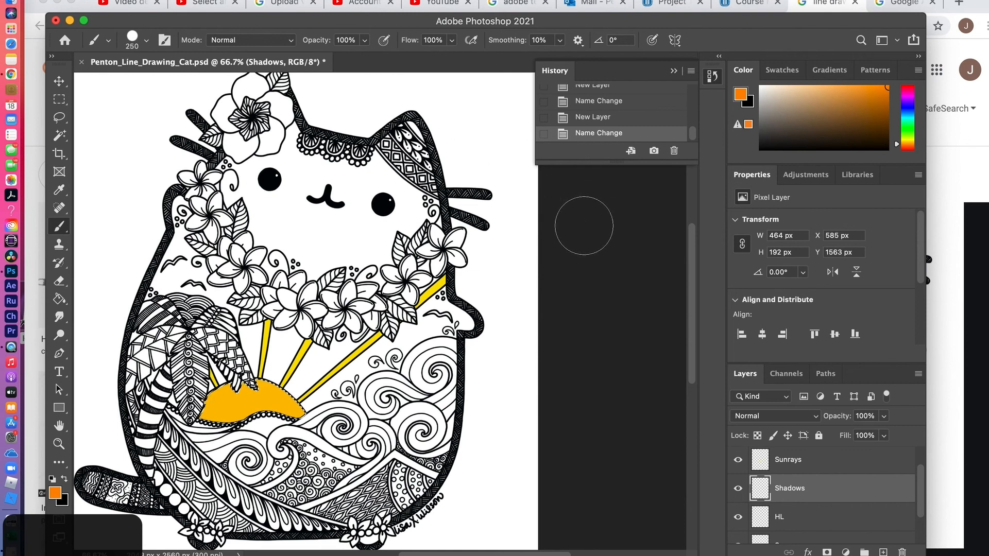
key("shift+bracketleft")
key("shift+bracketleft")
key("shift+bracketleft")
key("bracketleft")
key("bracketleft")
key("bracketleft")
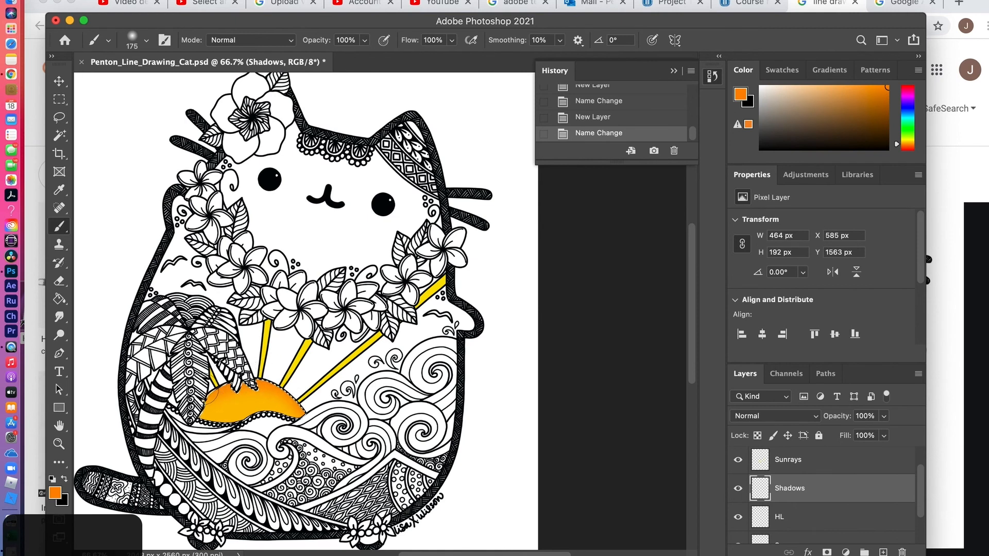
left_click_drag(168, 443, 167, 469)
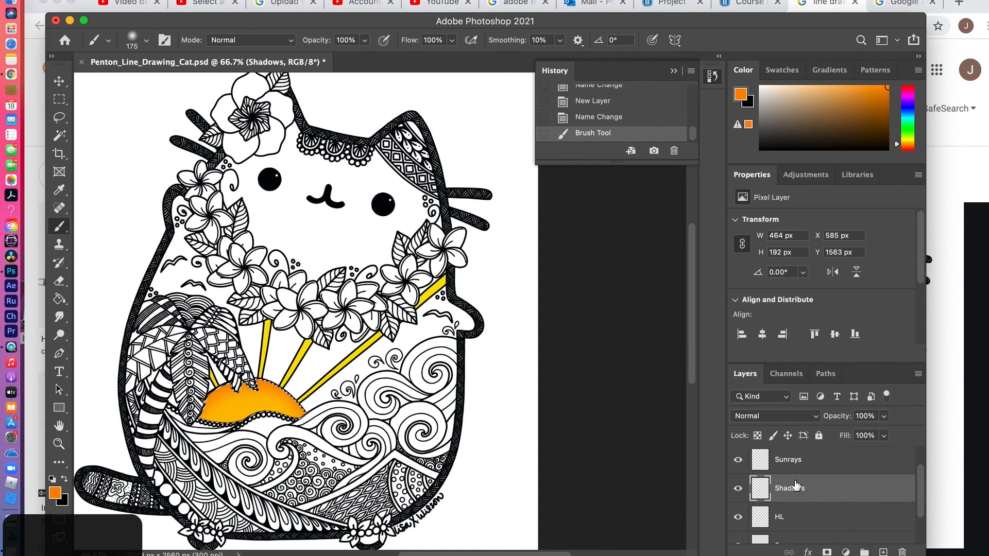
Move the HL layer above the Shadows layer
left_click(782, 521)
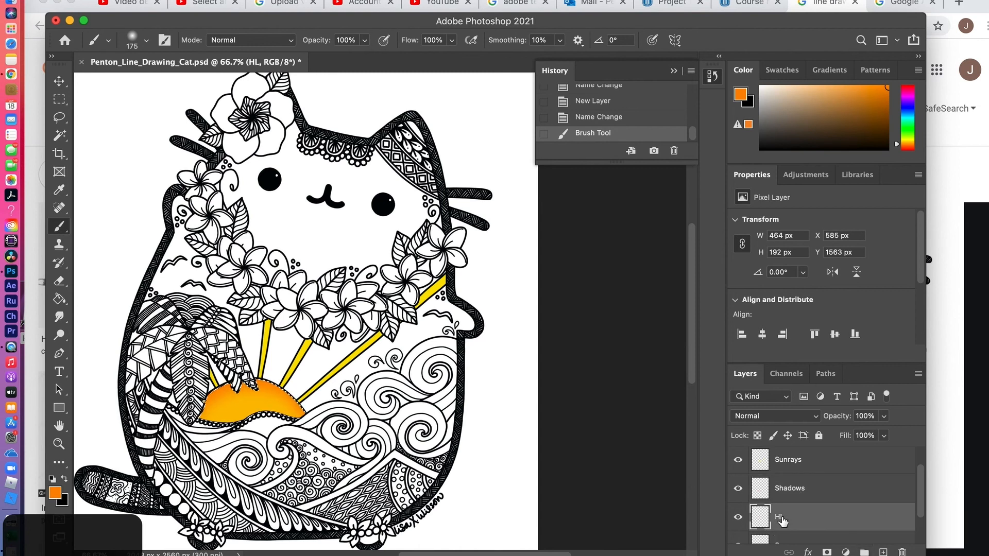
left_click_drag(803, 523, 806, 486)
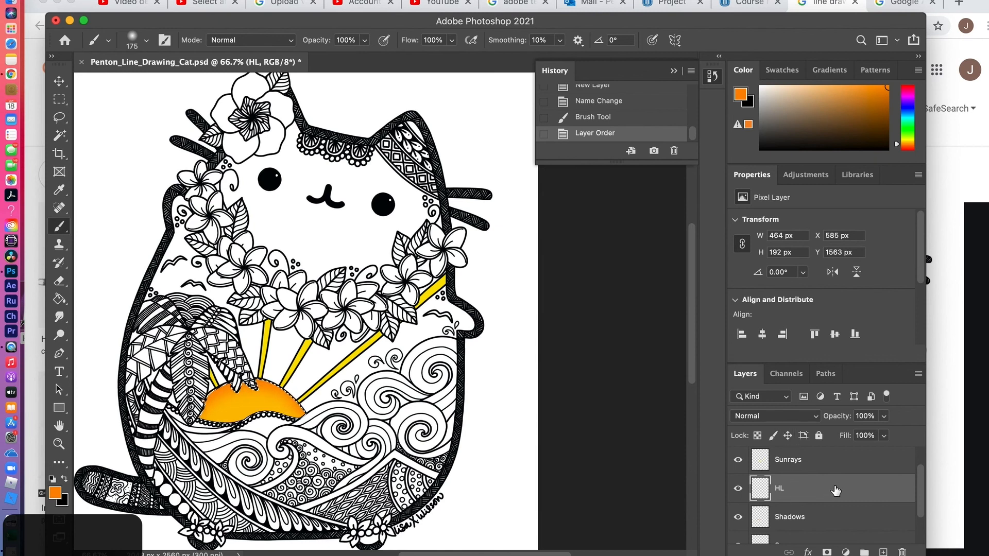
Switch the Cat Line Drawing layer's blend mode to Normal to compare the effect, and restore it to Multiply
scroll(919, 487, "up", 2)
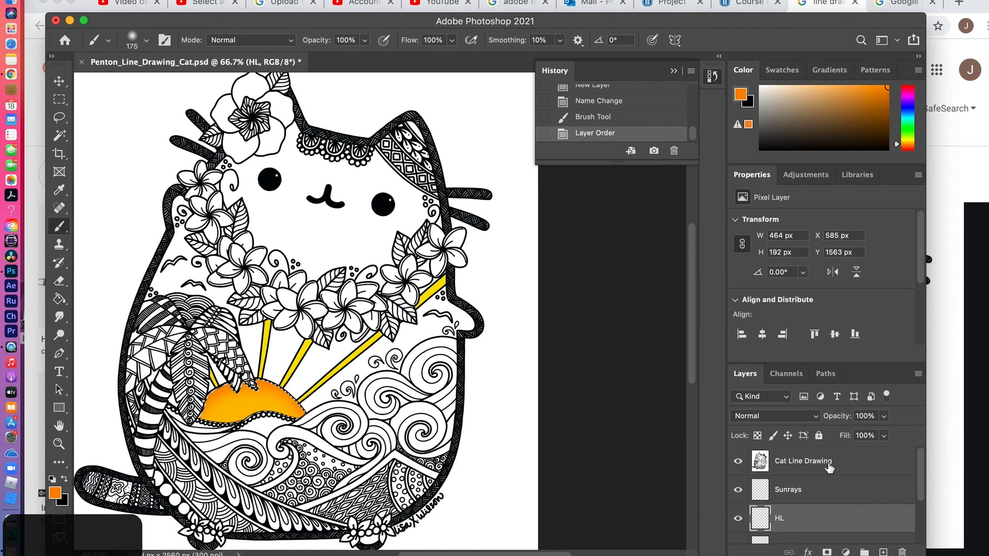
left_click(792, 461)
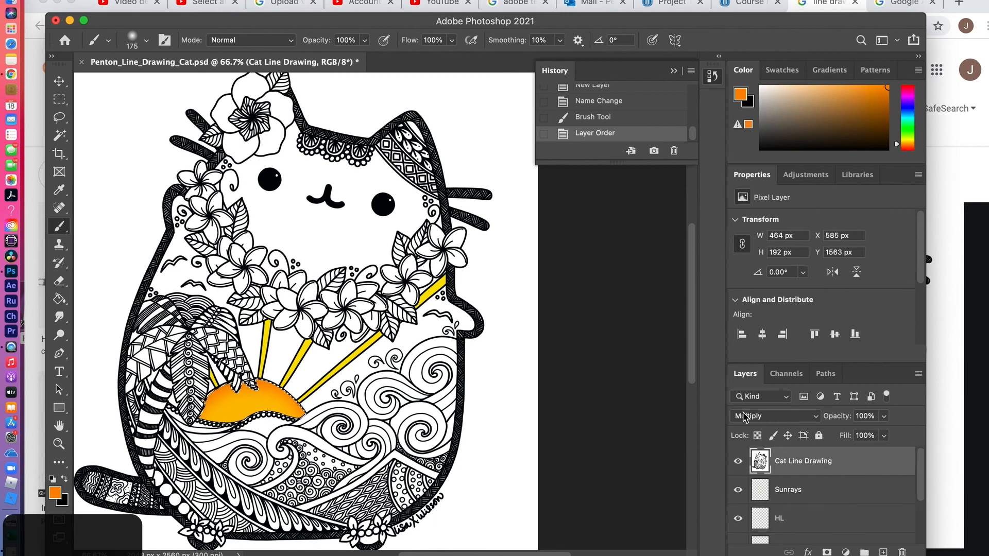
left_click(815, 420)
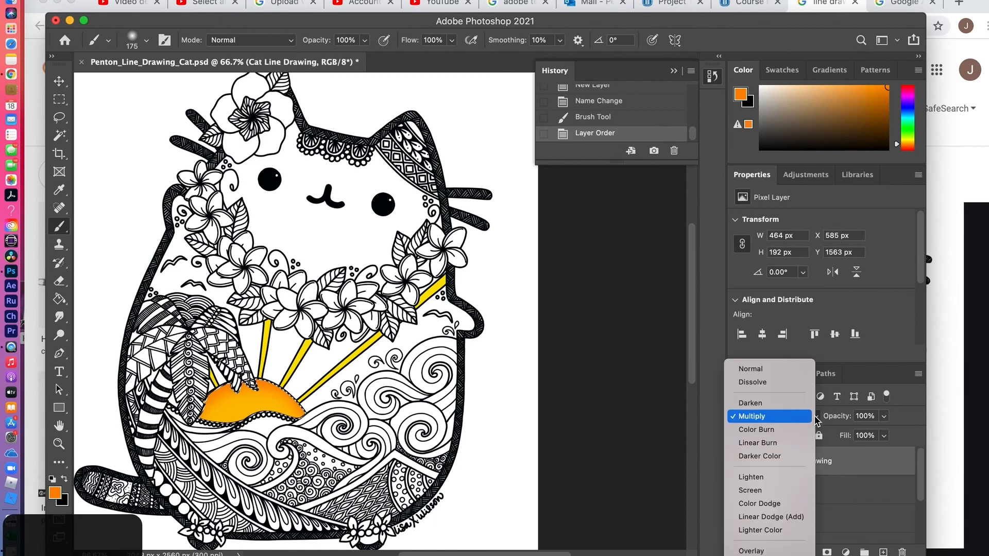
left_click(787, 370)
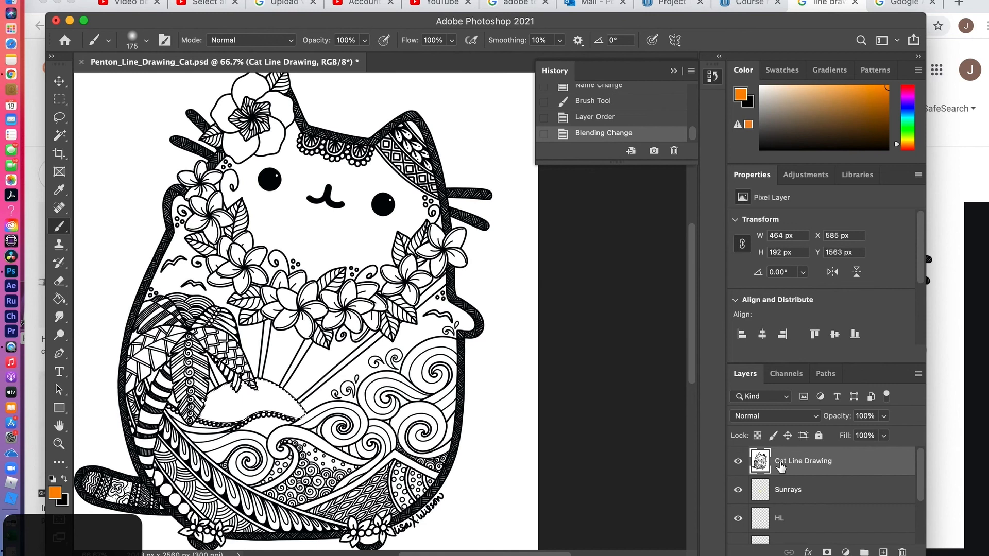
left_click(815, 417)
left_click(784, 467)
left_click_drag(921, 485, 921, 490)
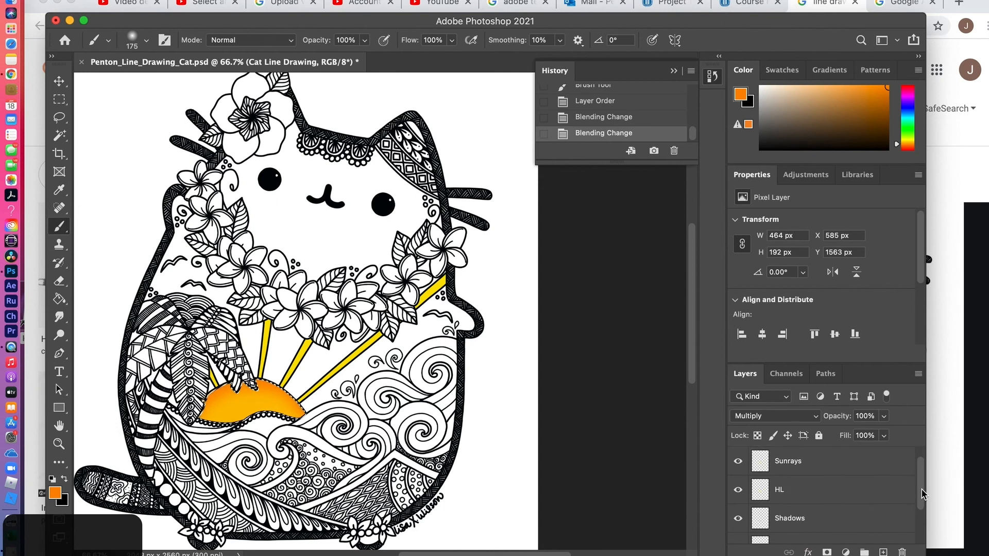
Make the HL layer active and set the foreground color to a pale yellow, hex faed81, for the sun's highlight
left_click(784, 490)
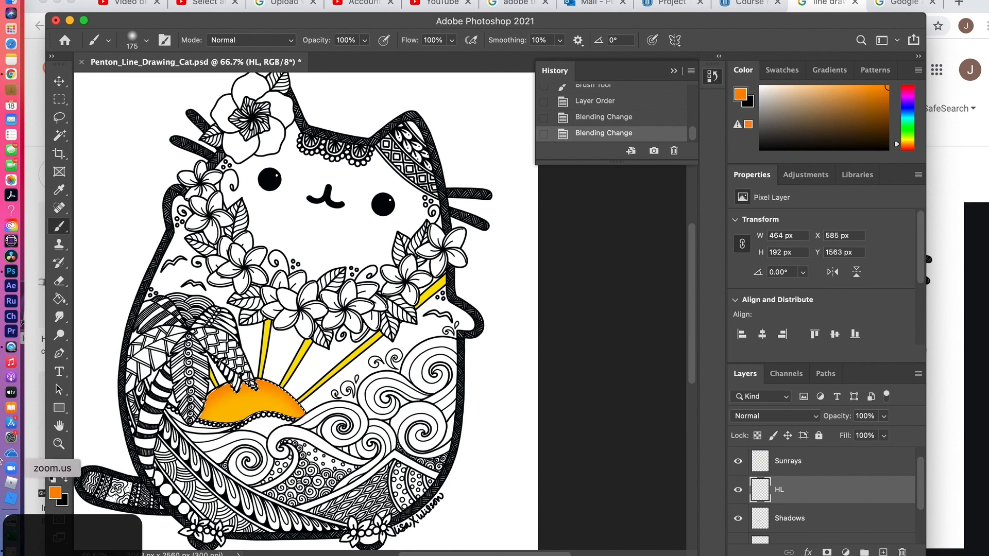
left_click(55, 495)
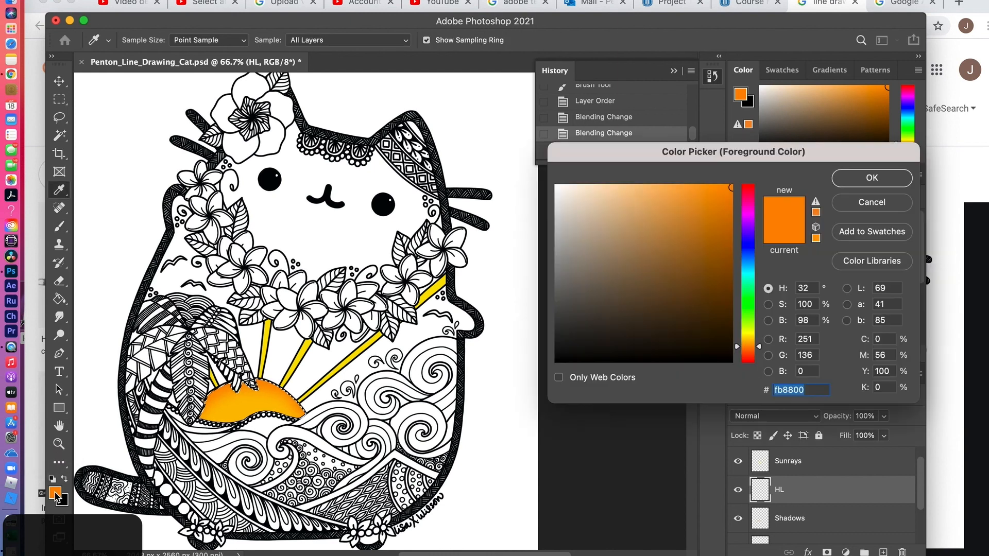
left_click(248, 415)
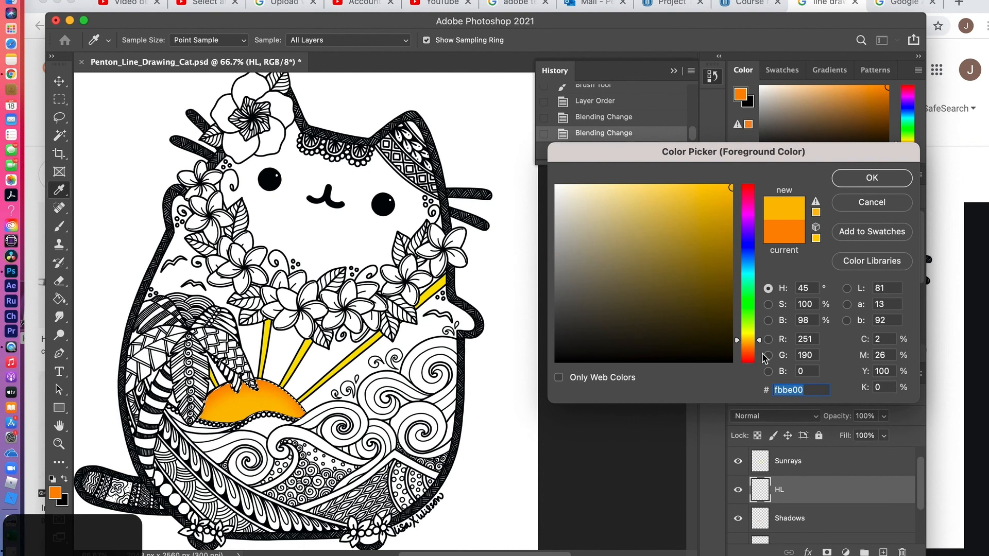
left_click_drag(761, 343, 760, 341)
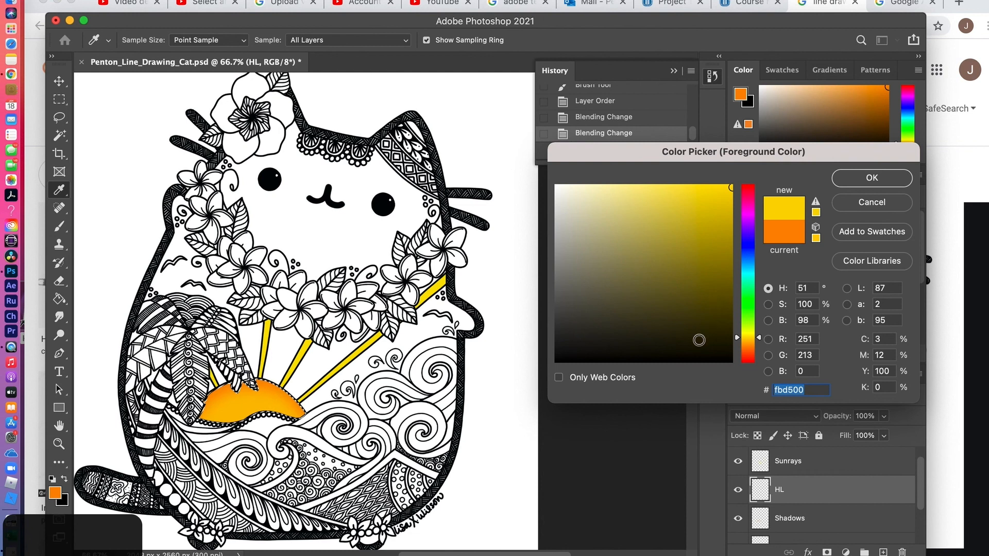
left_click(760, 341)
left_click_drag(761, 341, 760, 339)
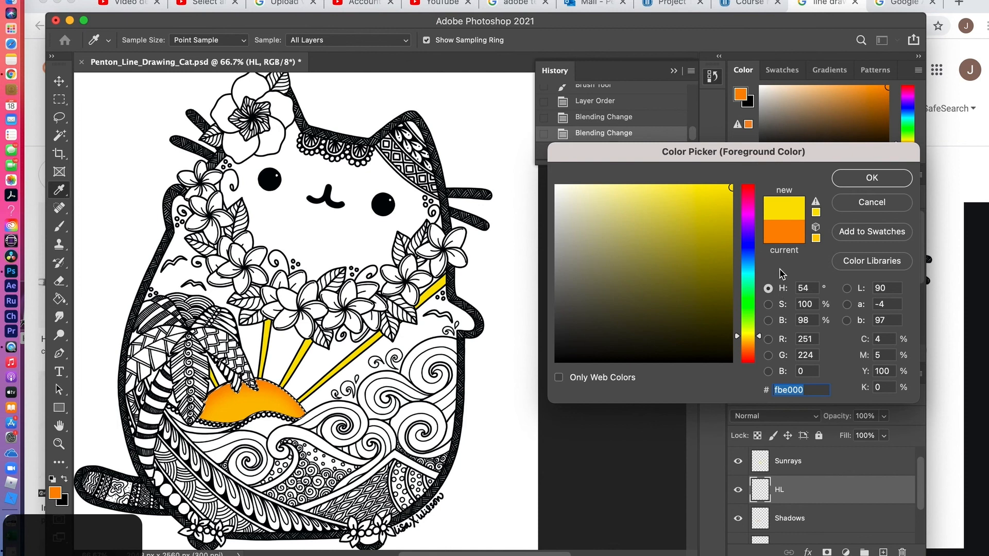
left_click(660, 187)
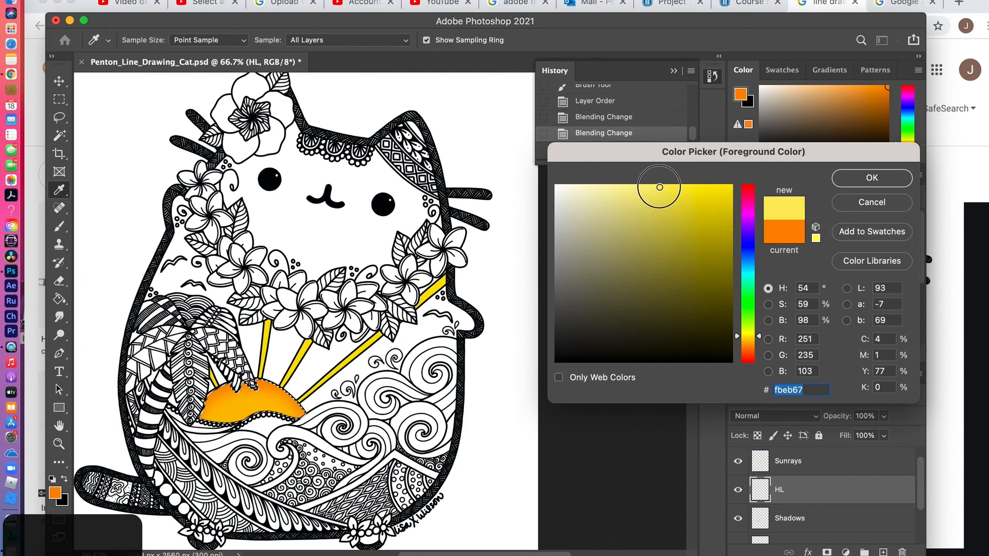
left_click(640, 187)
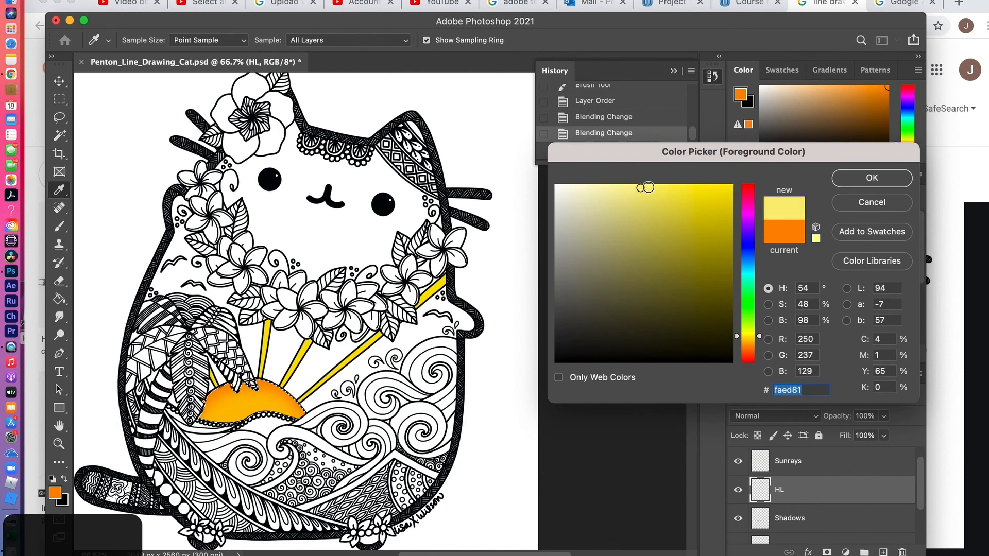
left_click(874, 181)
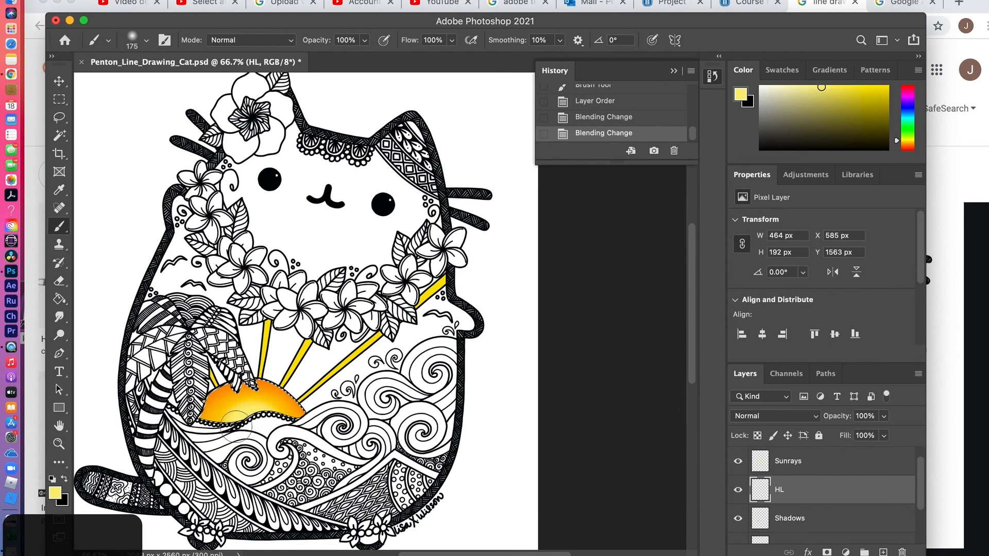
Brush a soft pale yellow highlight along the sun's lower middle on the HL layer, and select the Cat Line Drawing layer
left_click(268, 432)
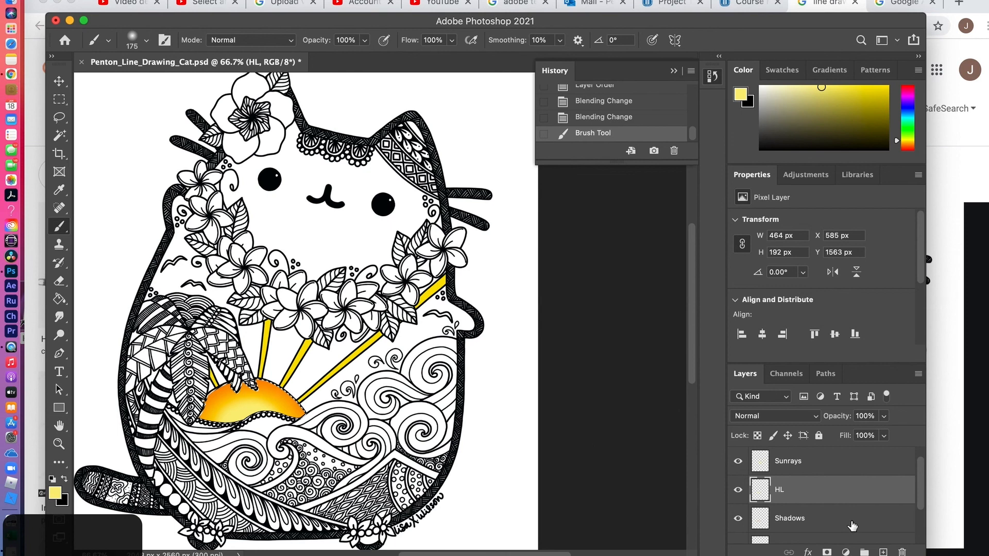
left_click_drag(921, 489, 905, 434)
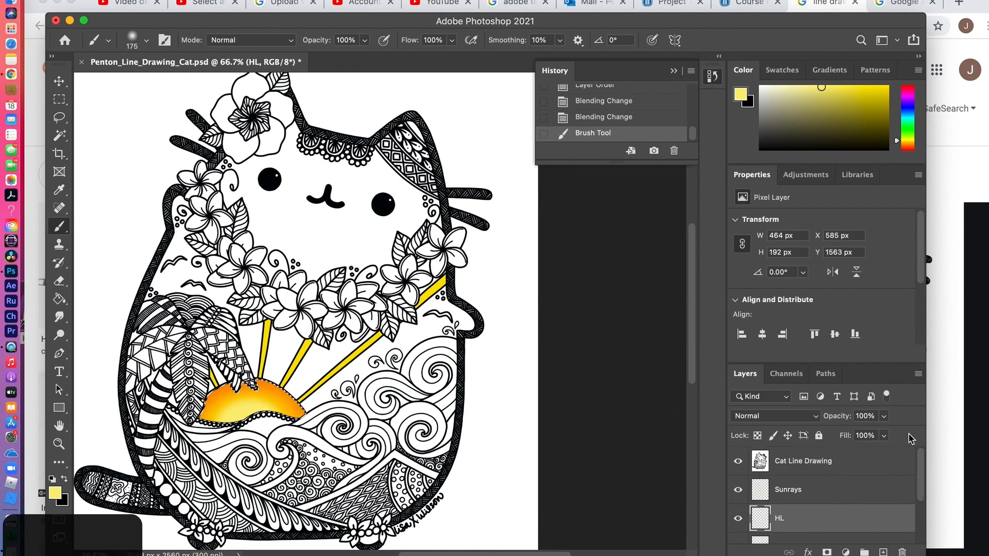
left_click(807, 467)
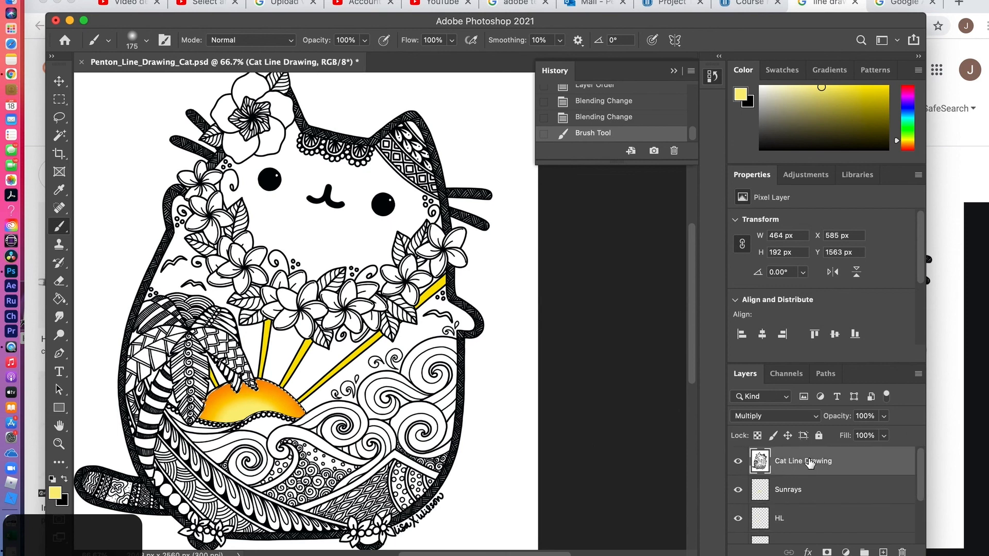